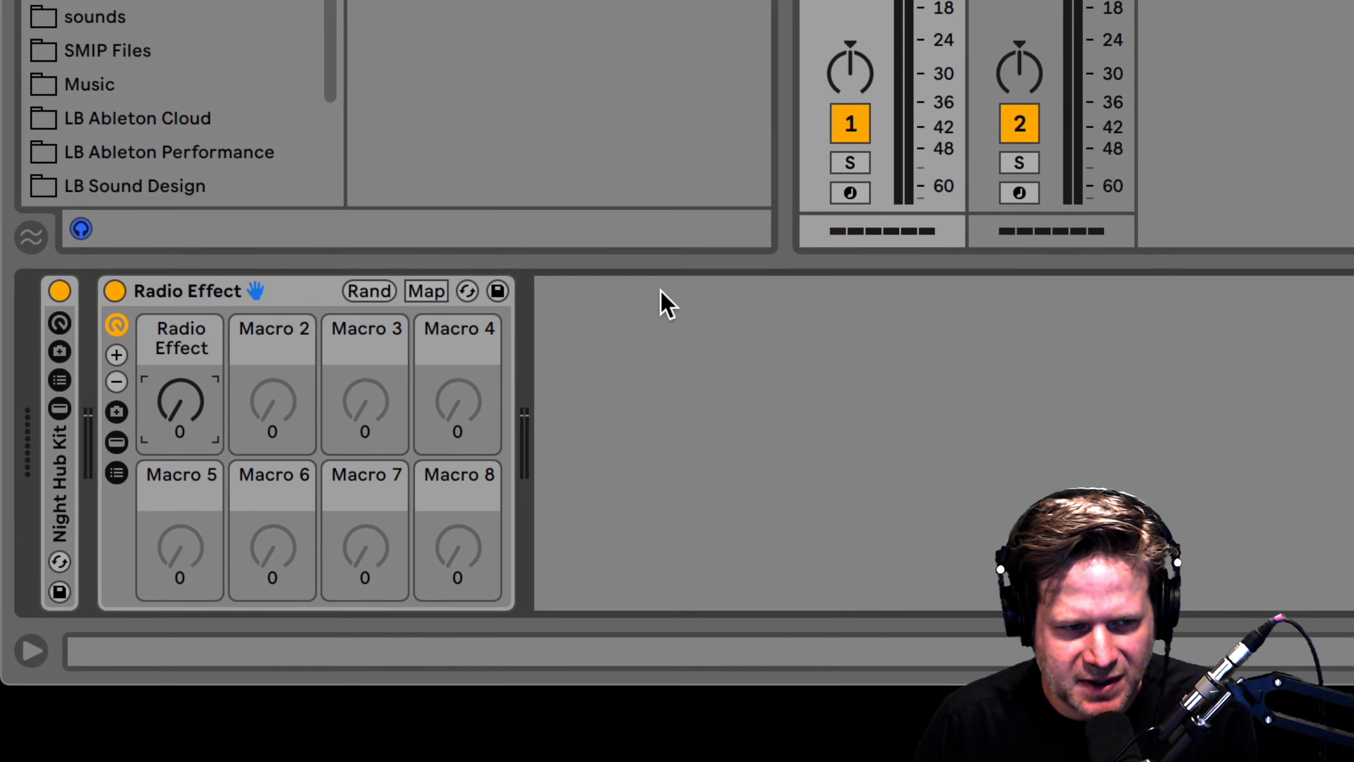
Nudge track 1's Radio Effect macro up, mute track 1, and show track 2's empty device chain.
left_click_drag(182, 420, 182, 405)
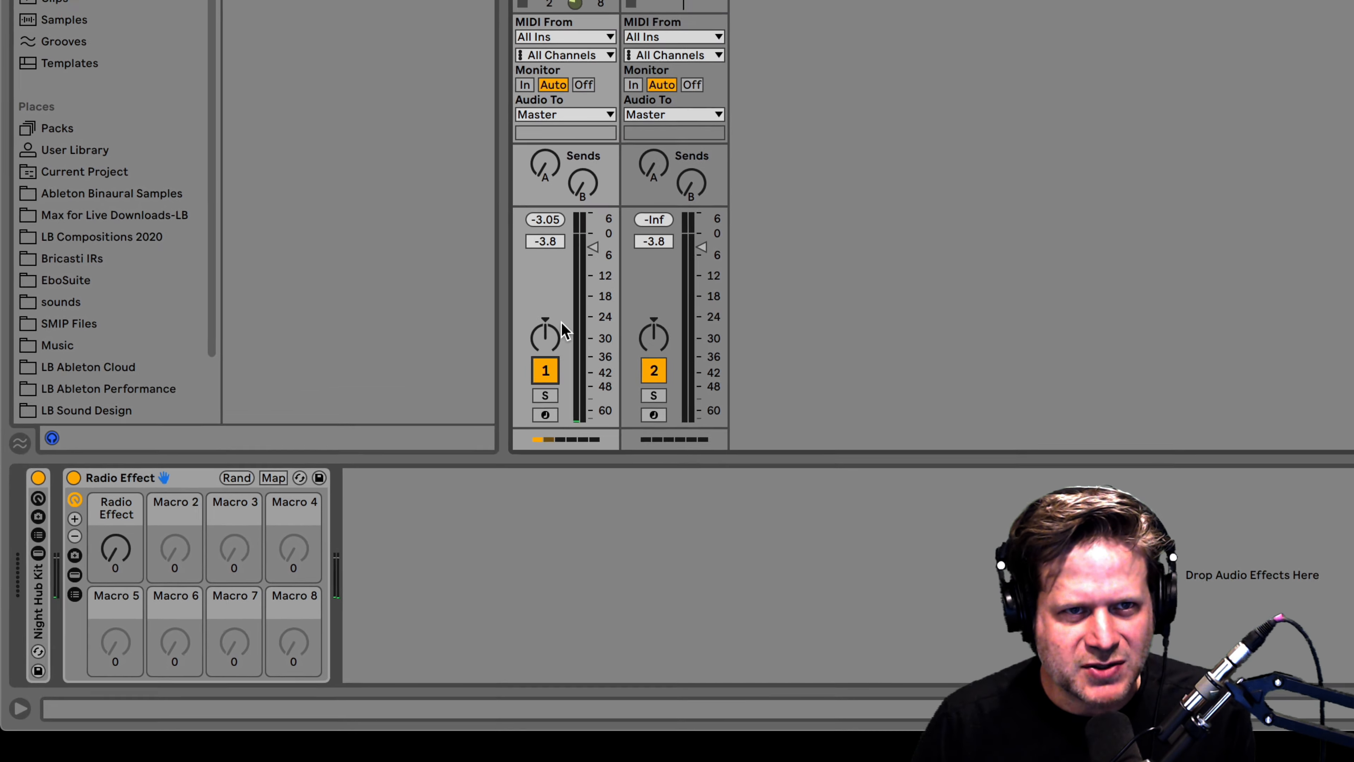
left_click(822, 147)
left_click(420, 66)
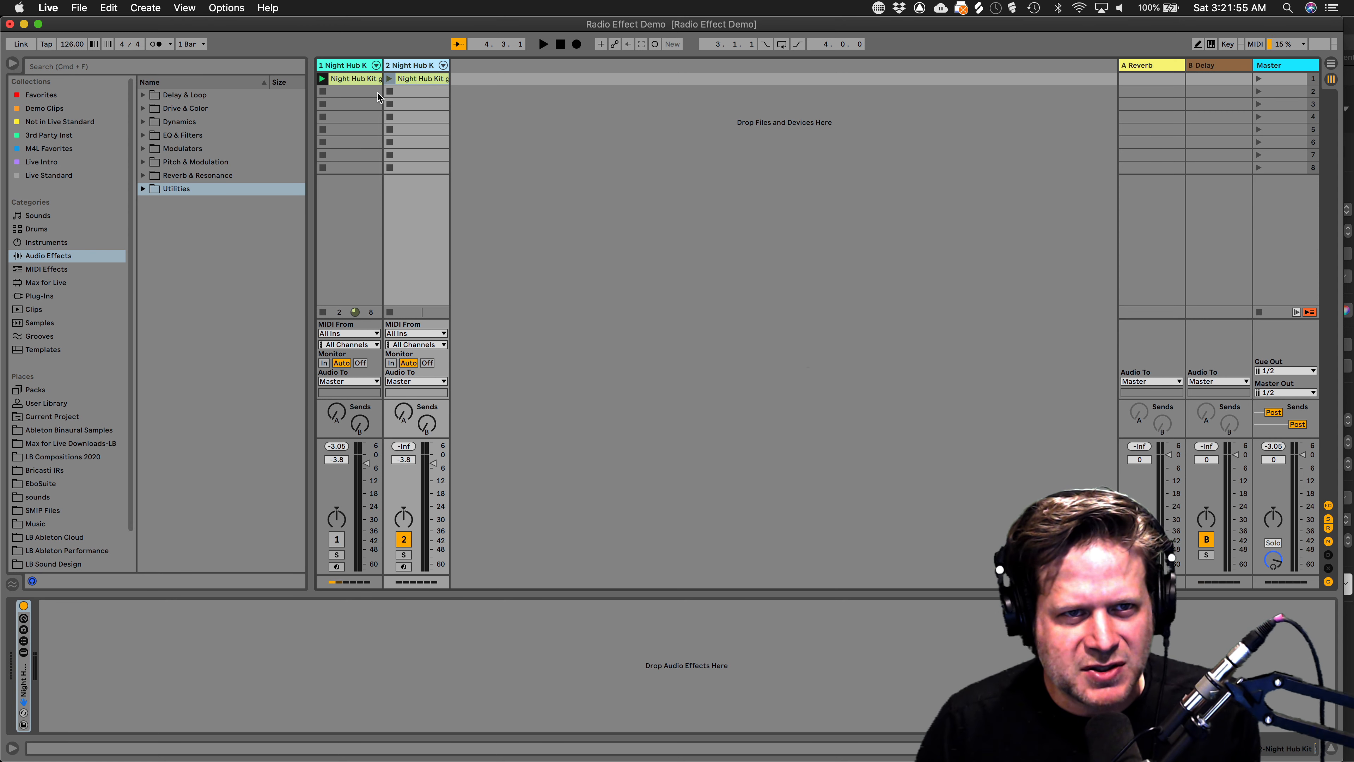
Launch track 2's drum clip and add EQ Eight from EQ & Filters to its chain.
left_click(389, 79)
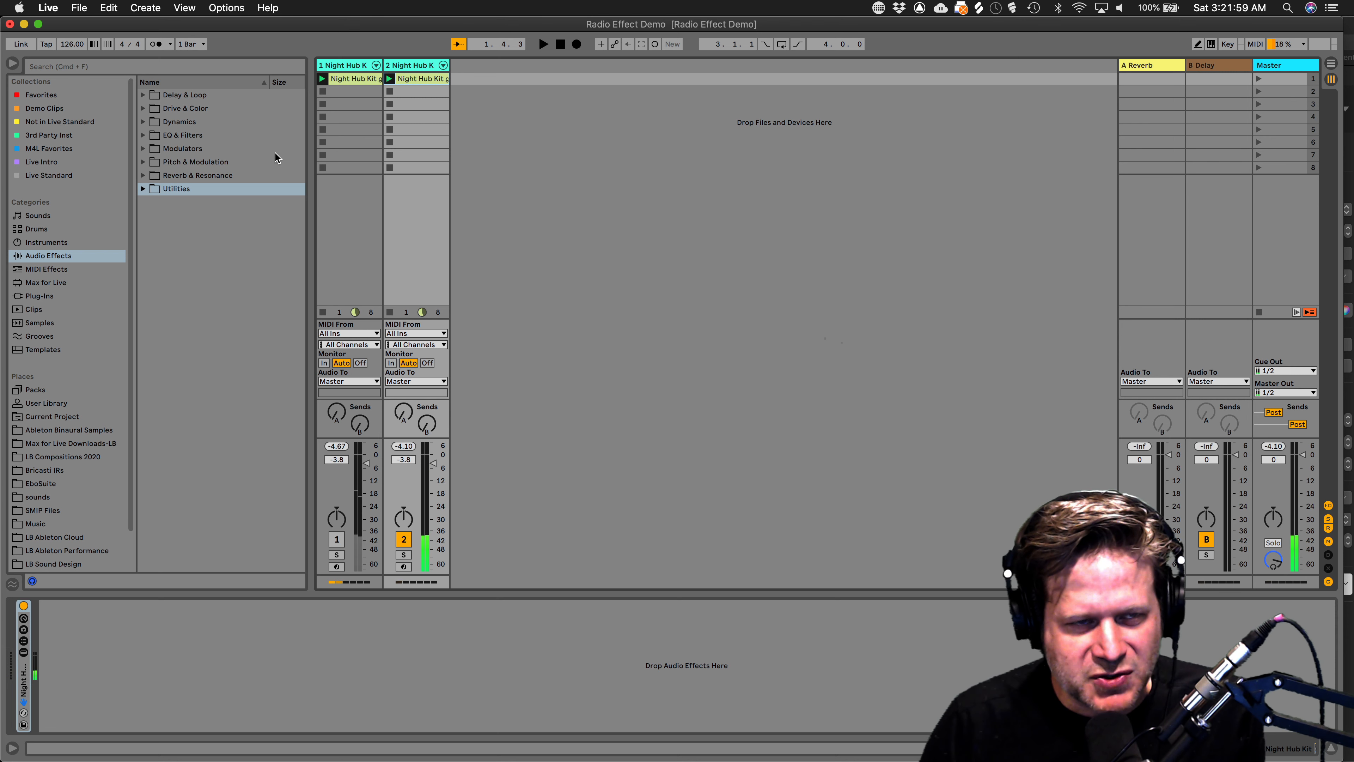
left_click(143, 135)
left_click_drag(193, 182, 293, 394)
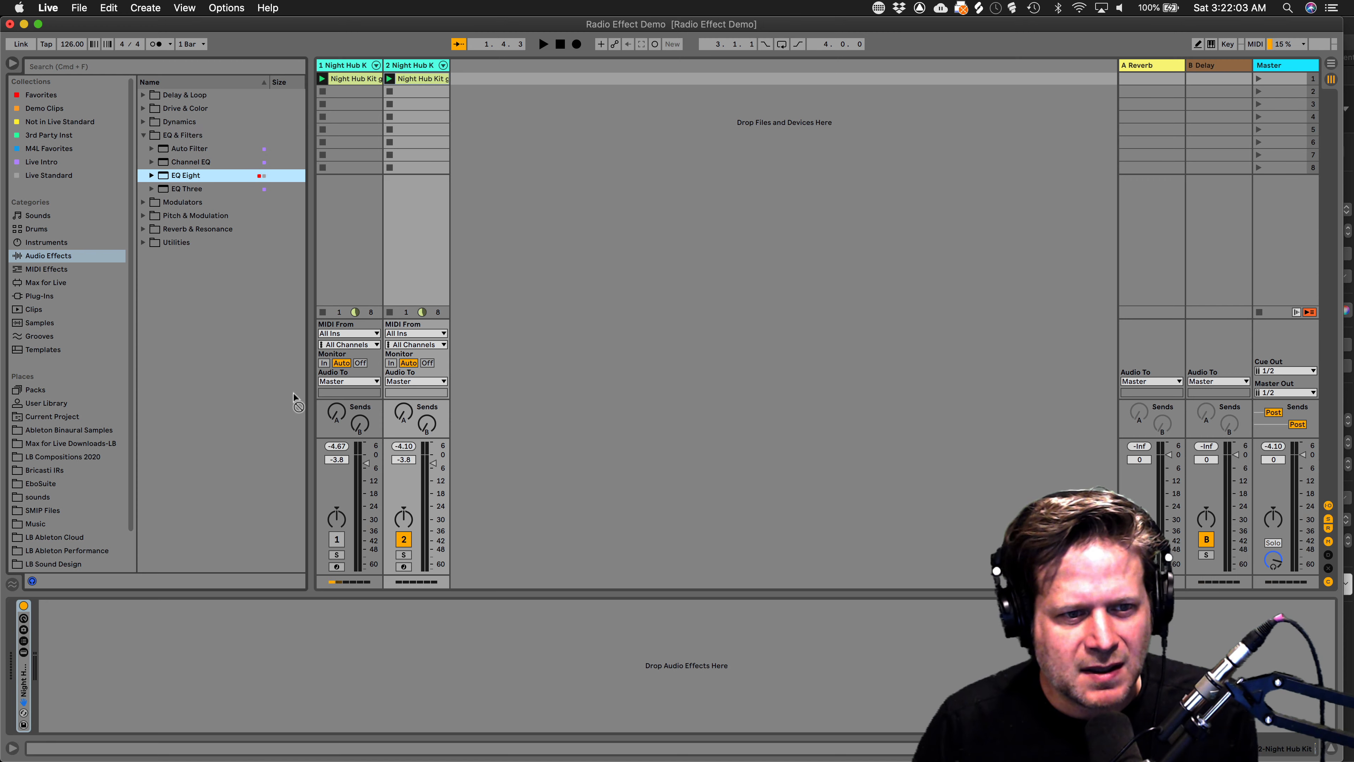
left_click_drag(352, 632, 405, 622)
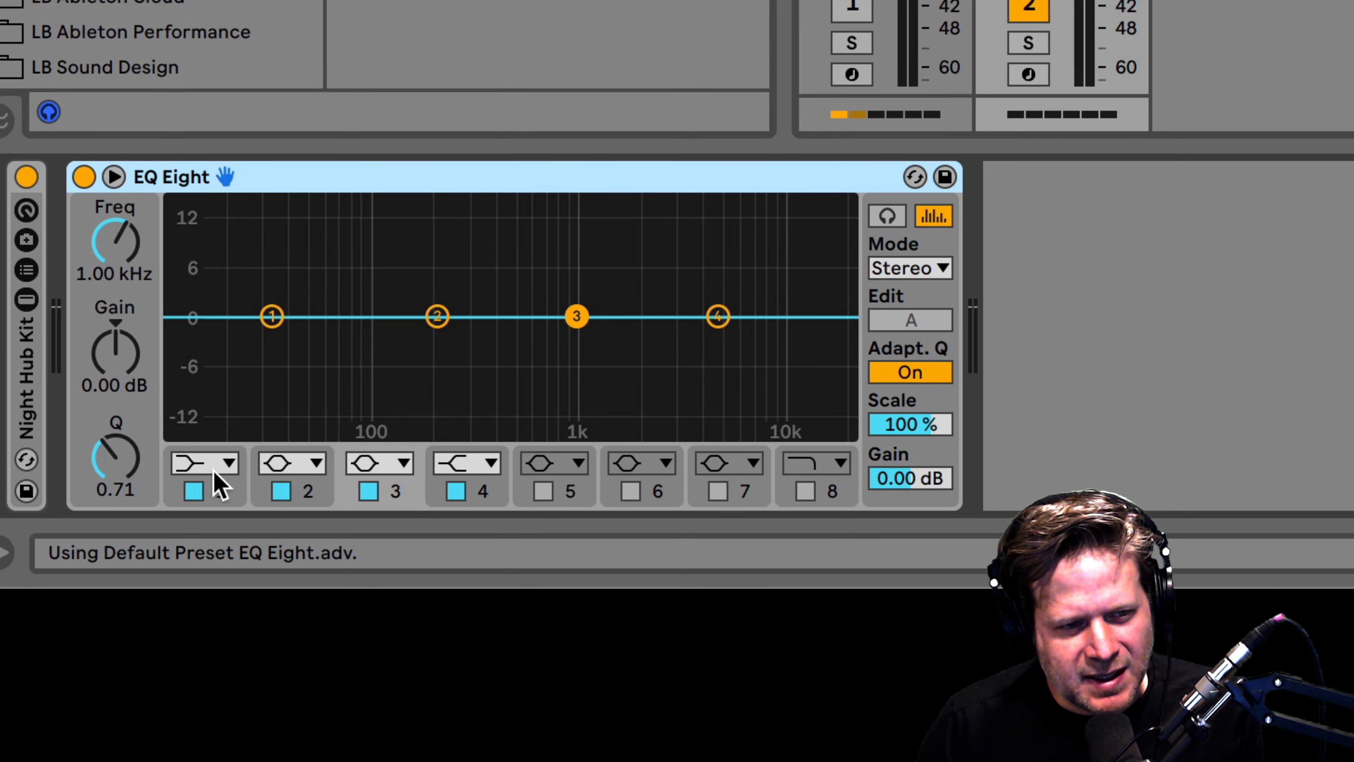
Set EQ band 1 to a 48 dB low cut near 300 Hz and band 4 to a 48 dB high cut near 3.3 kHz.
left_click(223, 468)
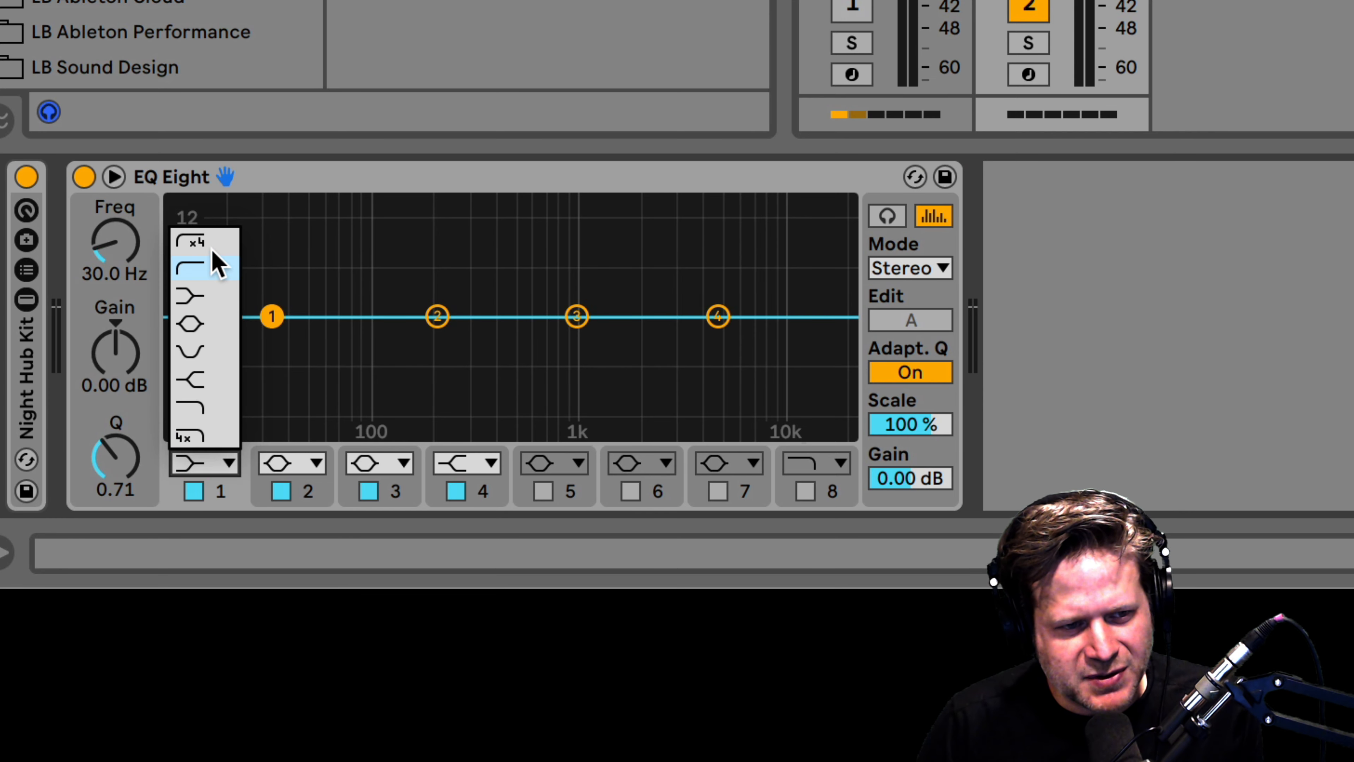
left_click(197, 242)
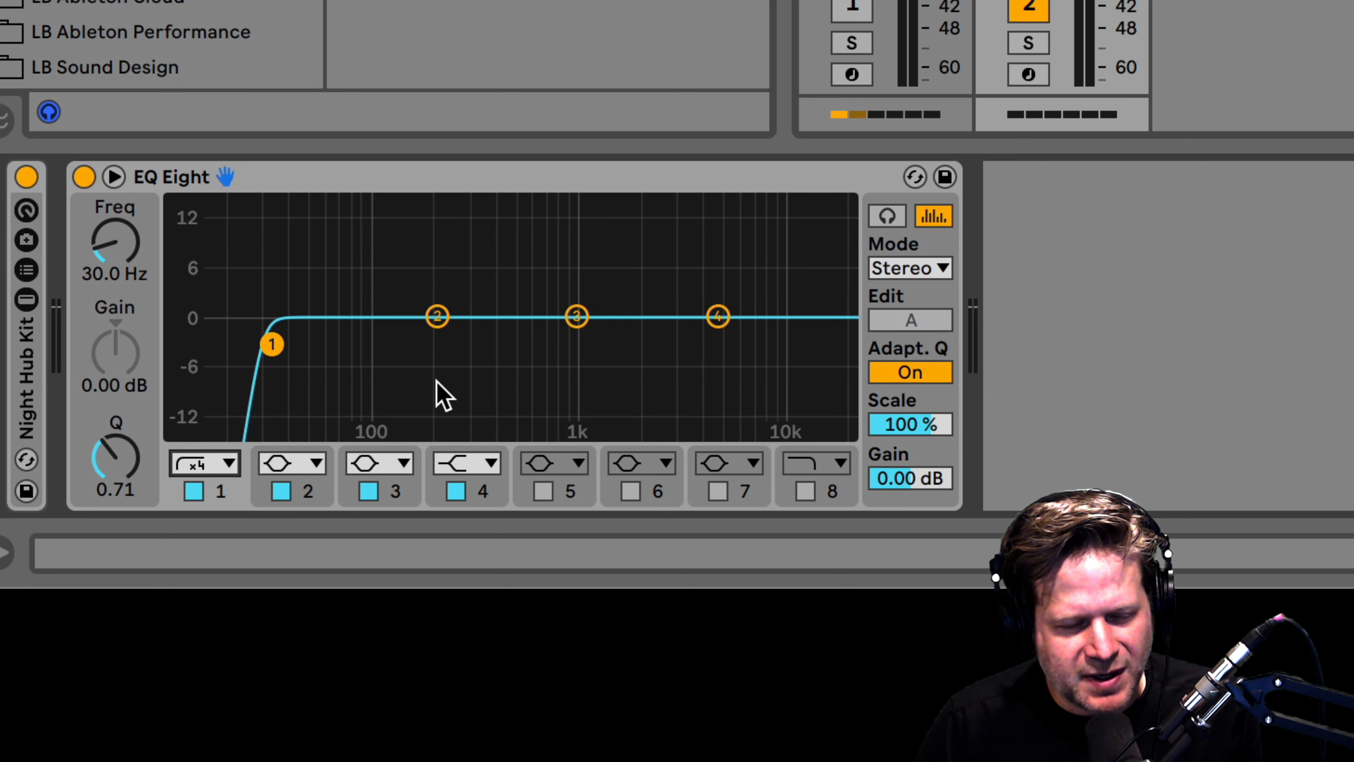
left_click(480, 467)
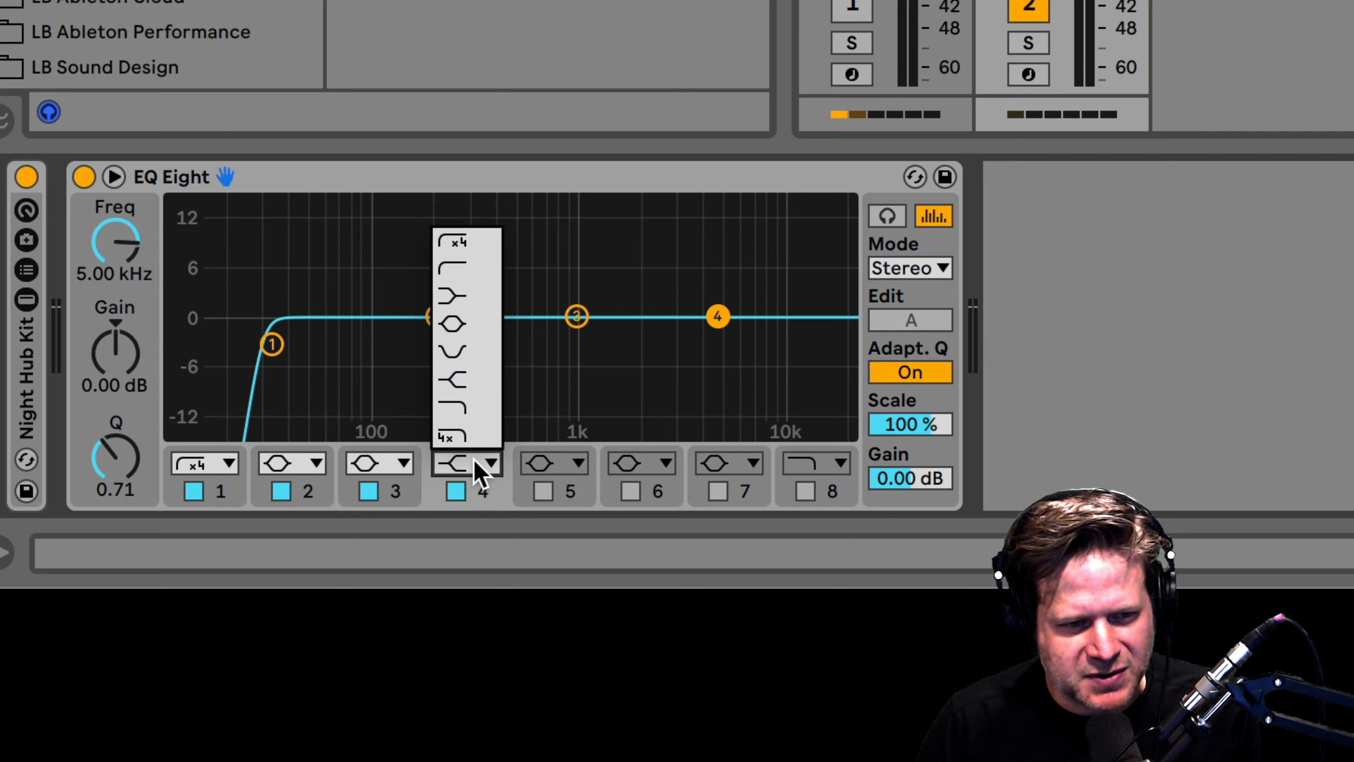
left_click(469, 437)
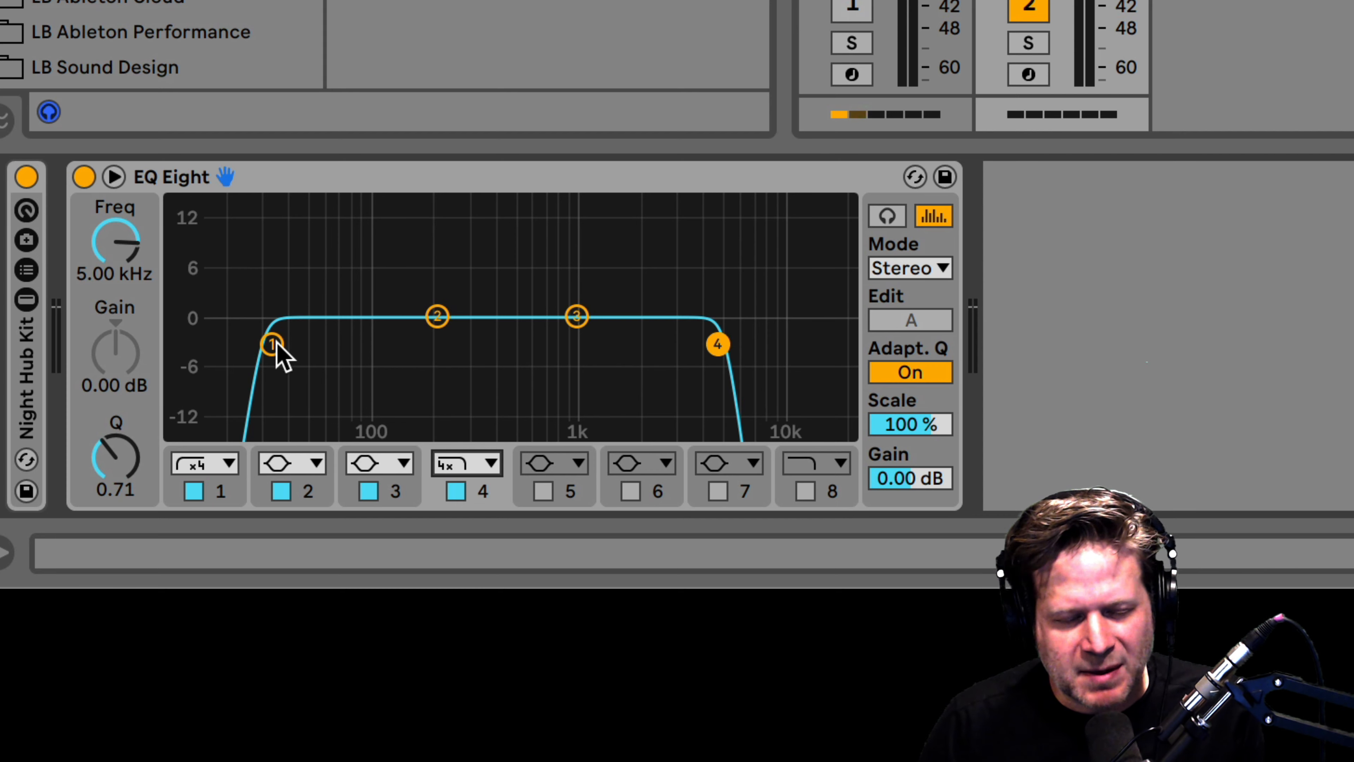
left_click_drag(268, 352, 472, 345)
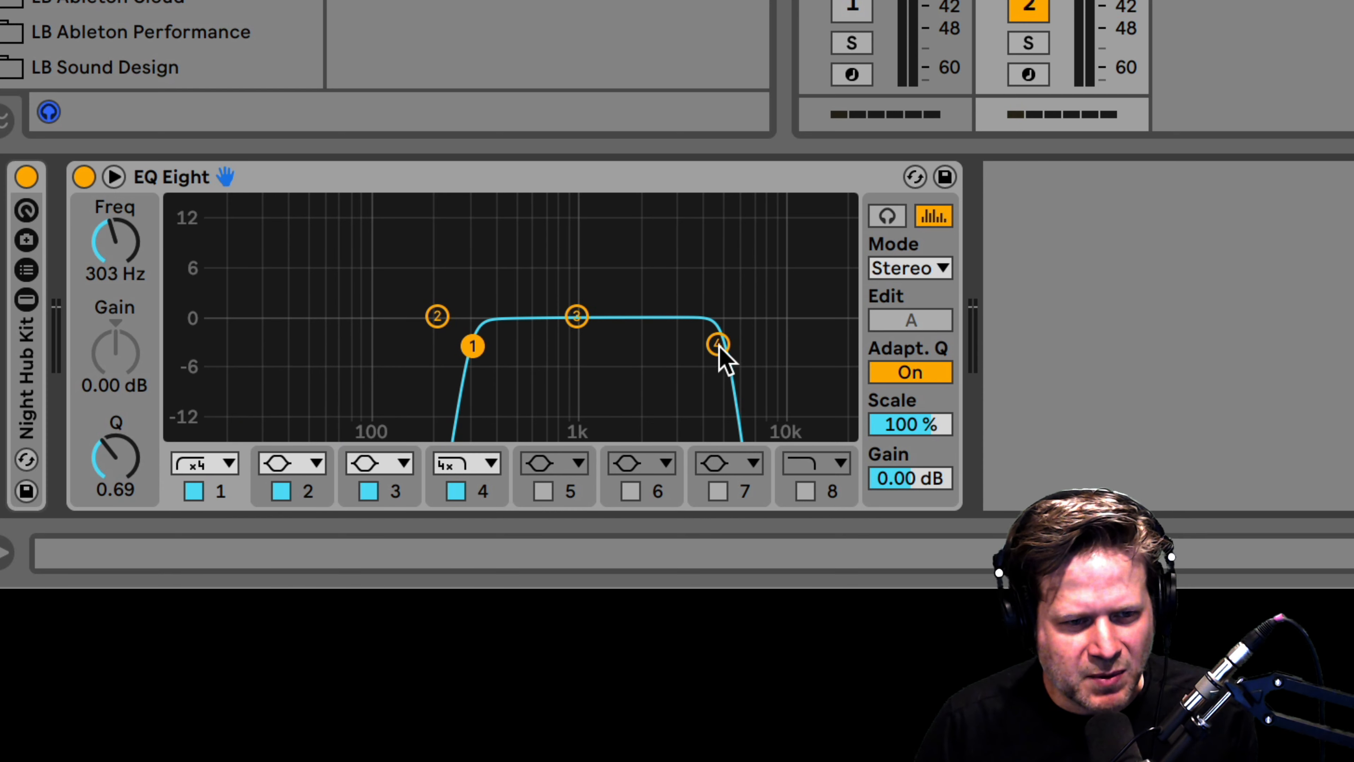
left_click_drag(718, 344, 685, 348)
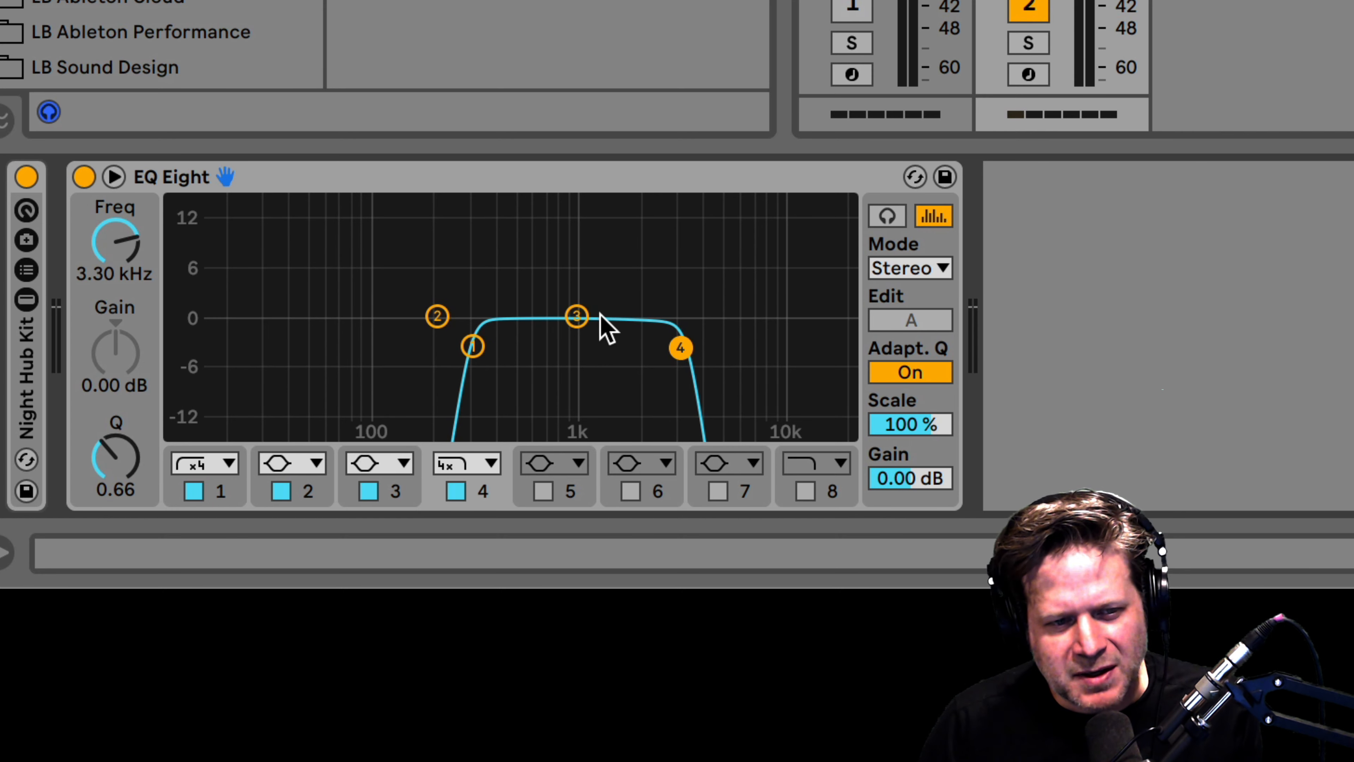
Boost EQ band 3 by 2.60 dB at 2.45 kHz with Q 1.41, then play and A/B the EQ.
left_click_drag(578, 308, 647, 284)
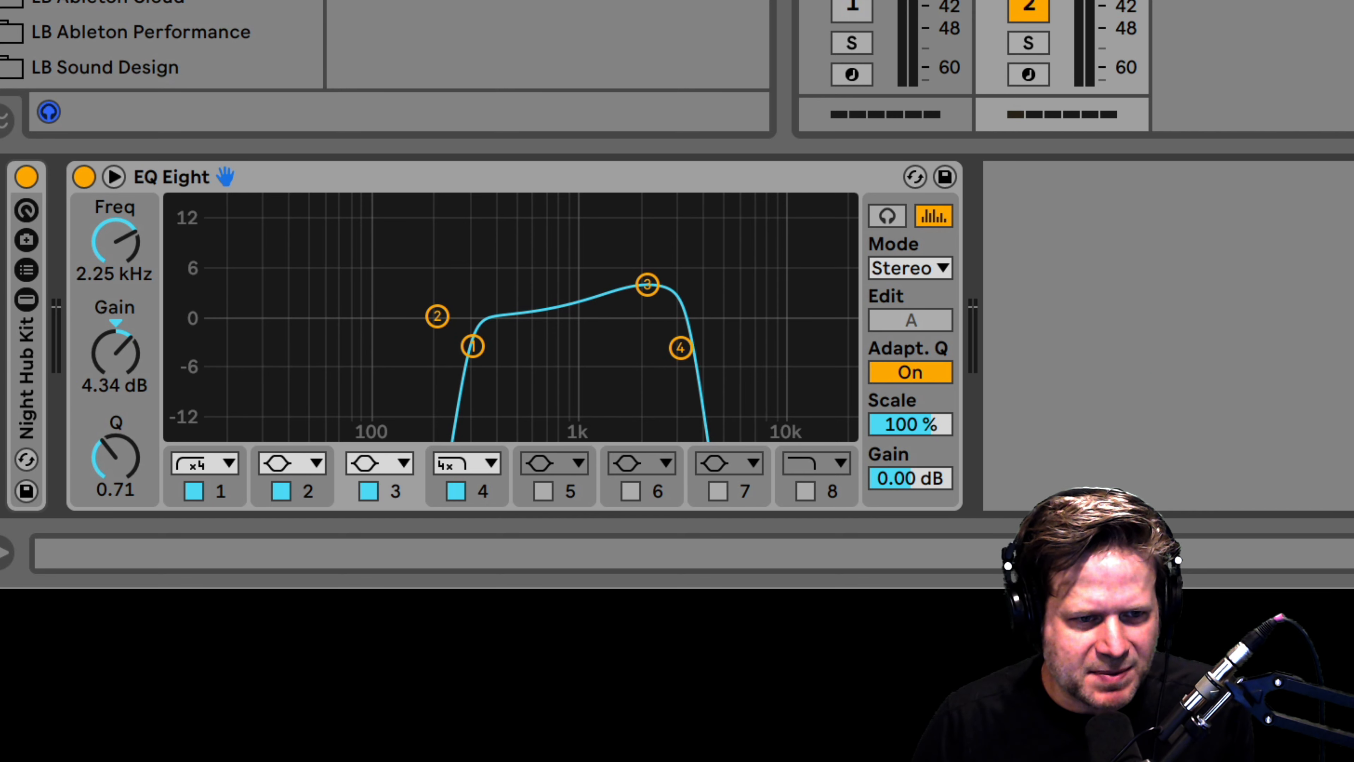
mouse_move(647, 285)
left_mouse_down()
mouse_move(647, 261)
mouse_move(656, 298)
left_mouse_up()
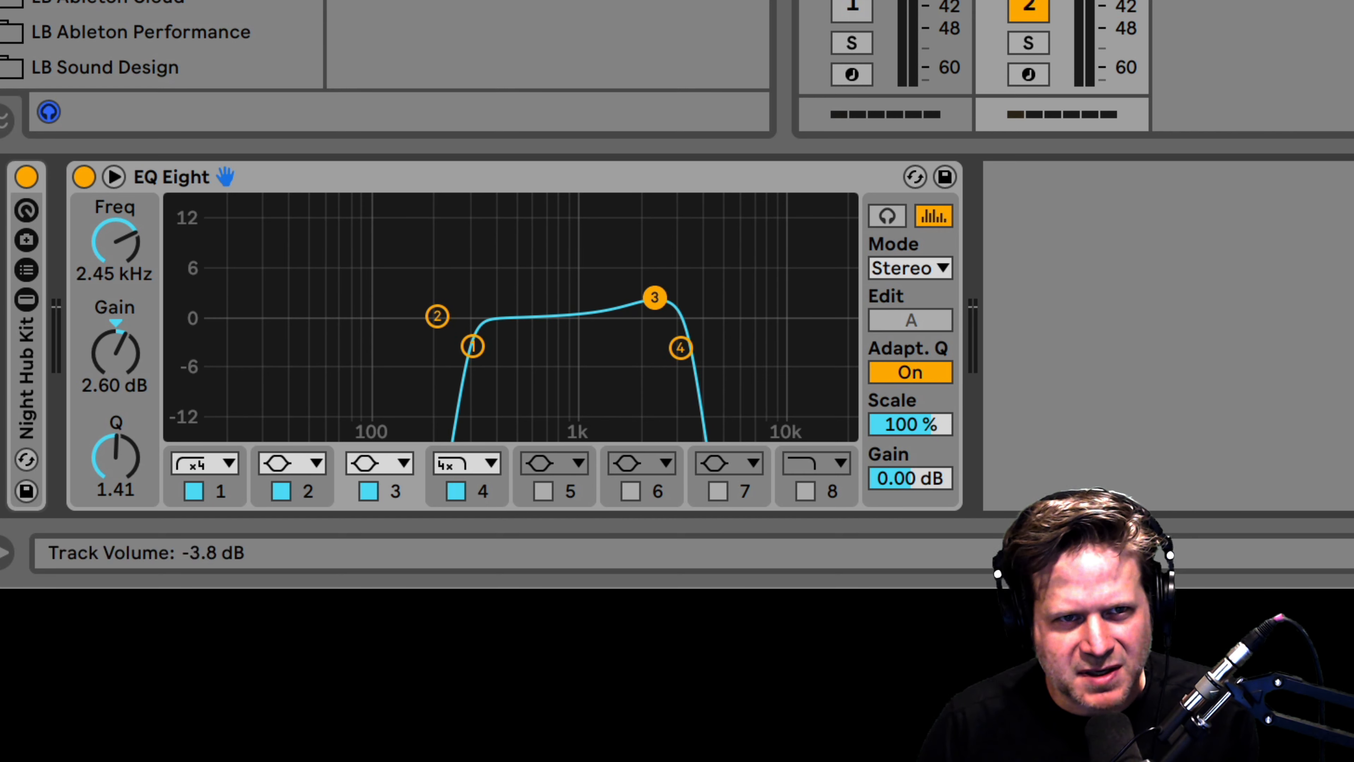
key("space")
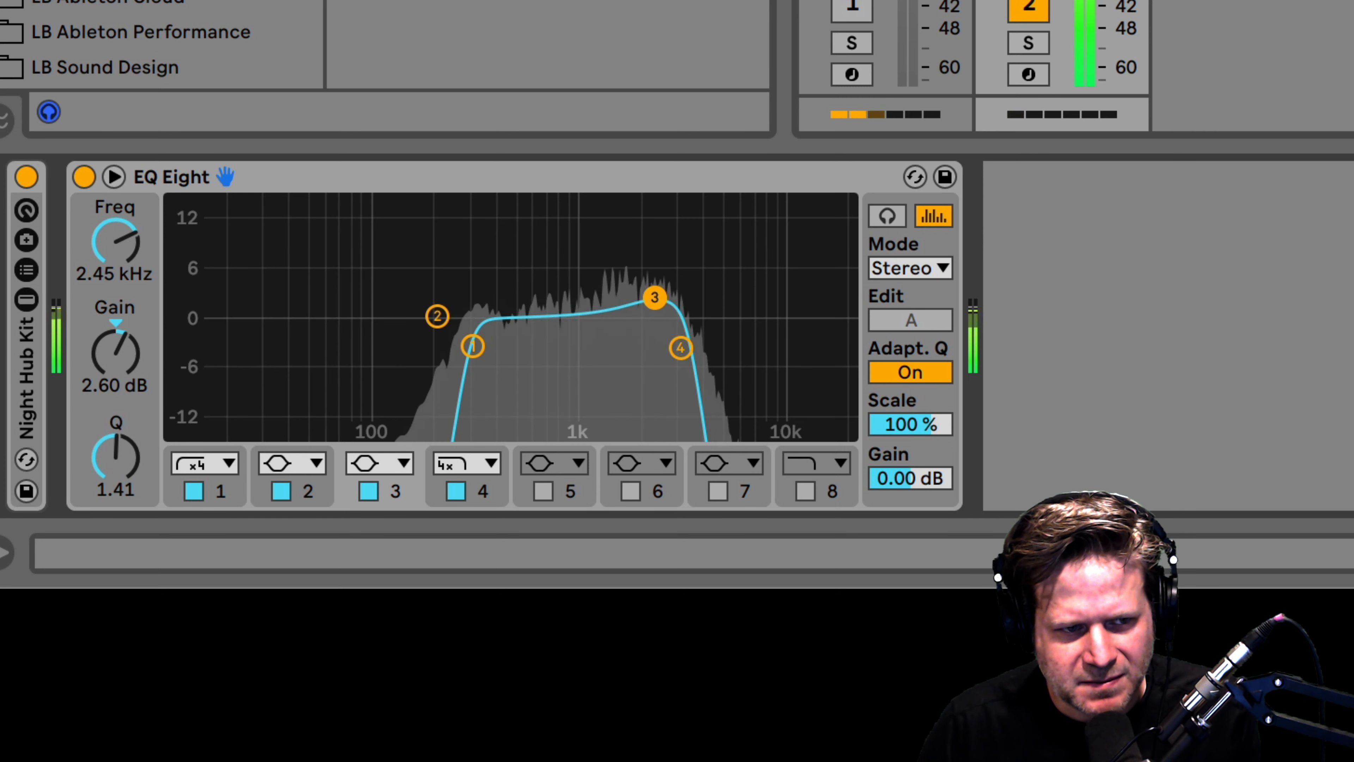
left_click(82, 184)
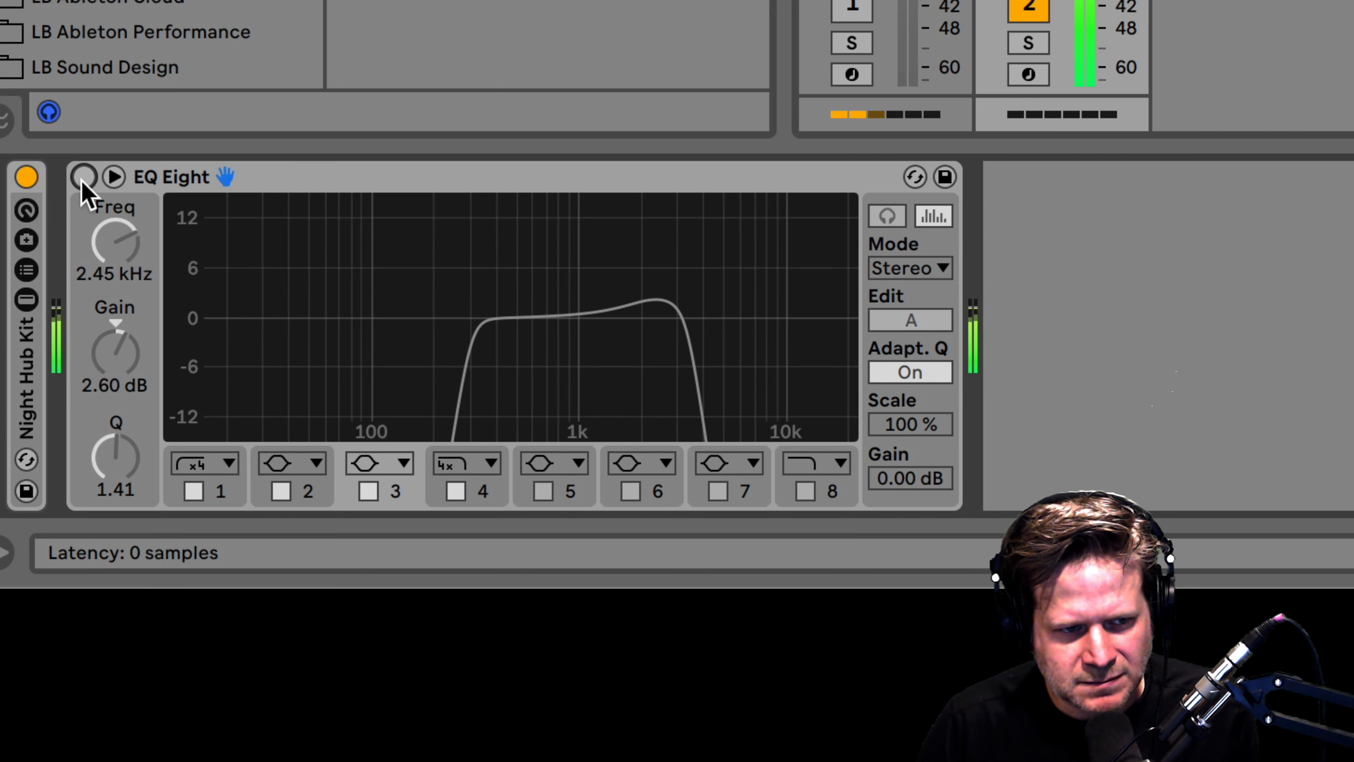
left_click(82, 179)
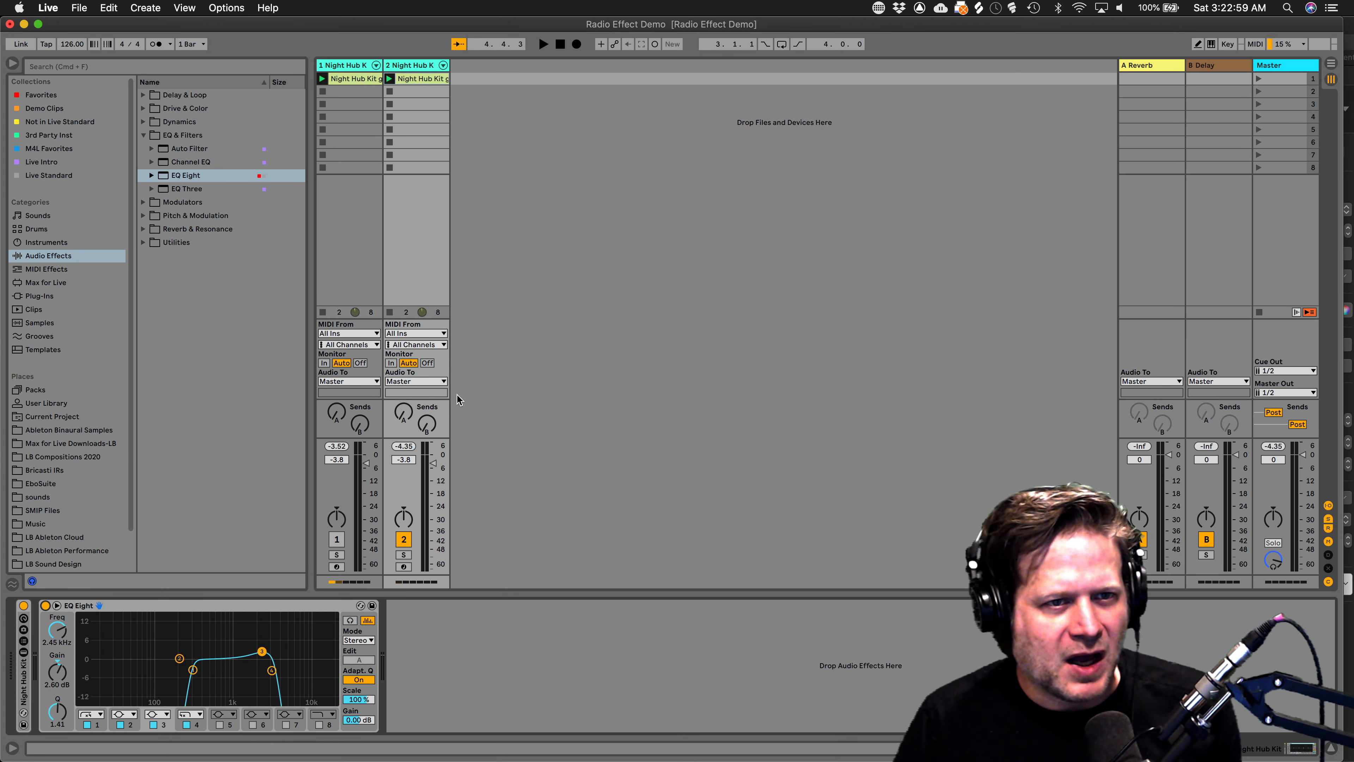
Add a Compressor after EQ Eight with -24.0 dB threshold, 4.06:1 ratio and 10.9 dB output.
left_click(143, 123)
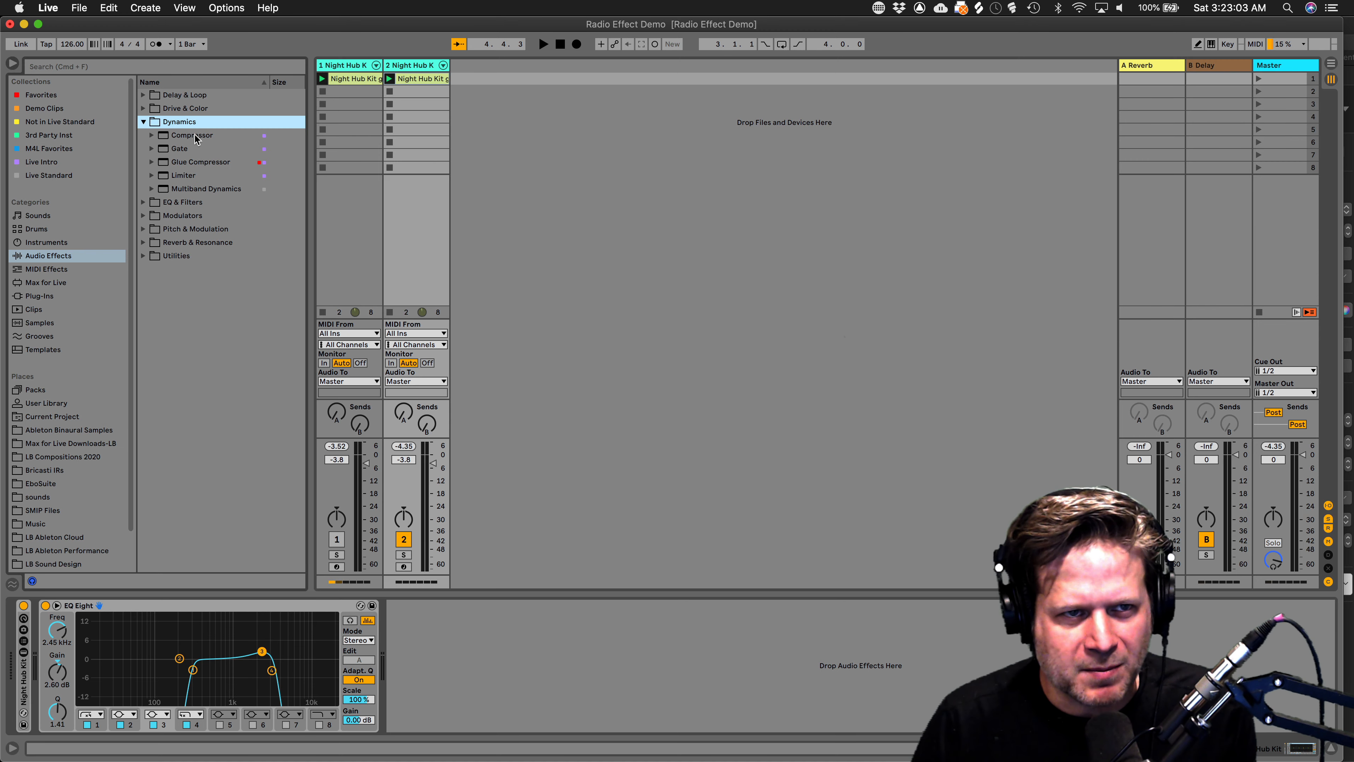
left_click_drag(196, 138, 492, 642)
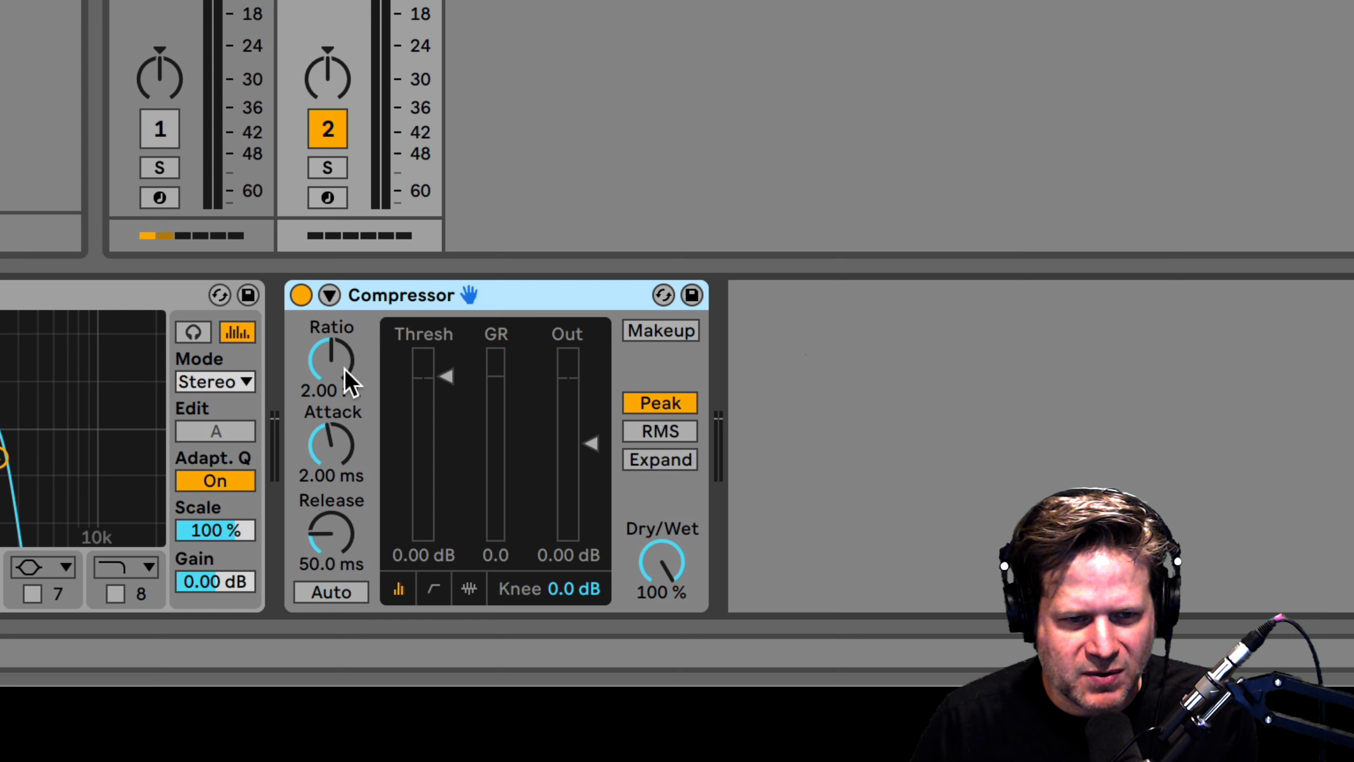
left_click(367, 488)
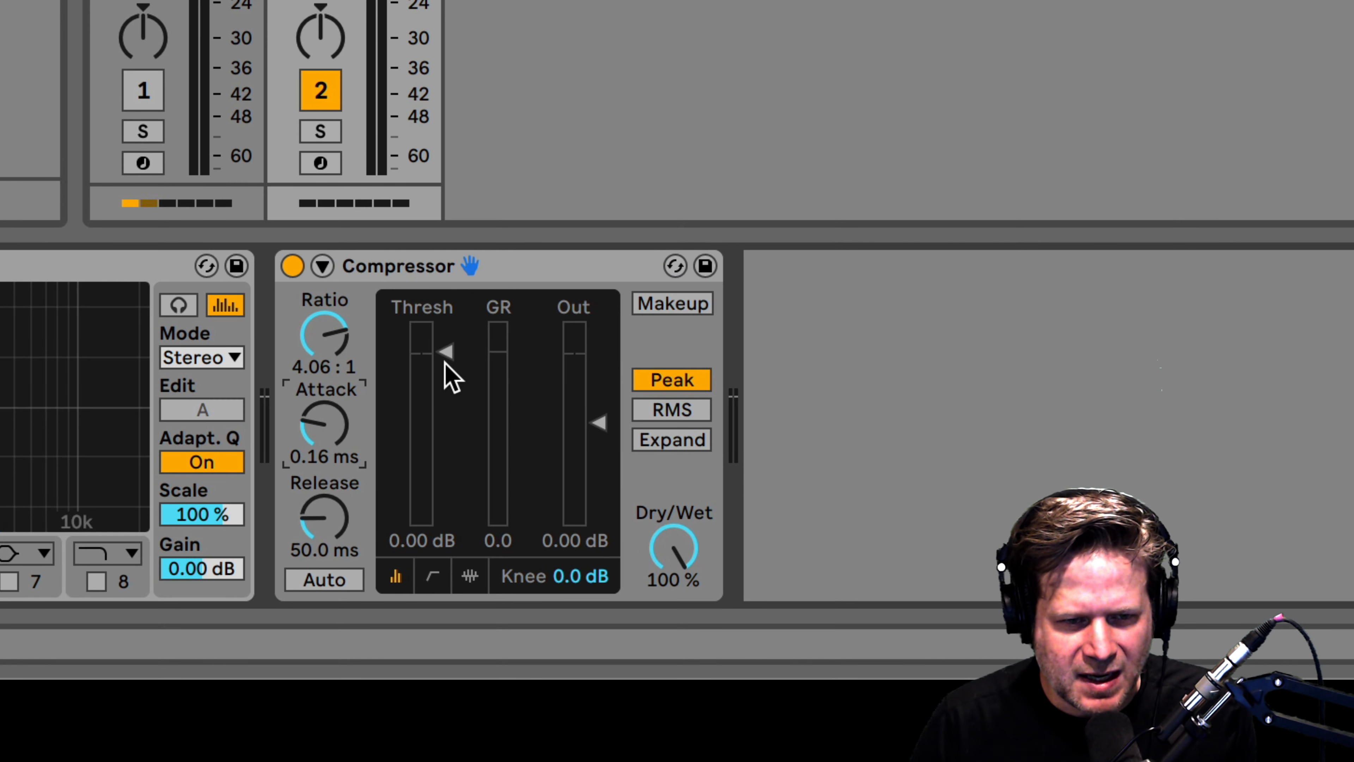
left_click_drag(445, 355, 444, 463)
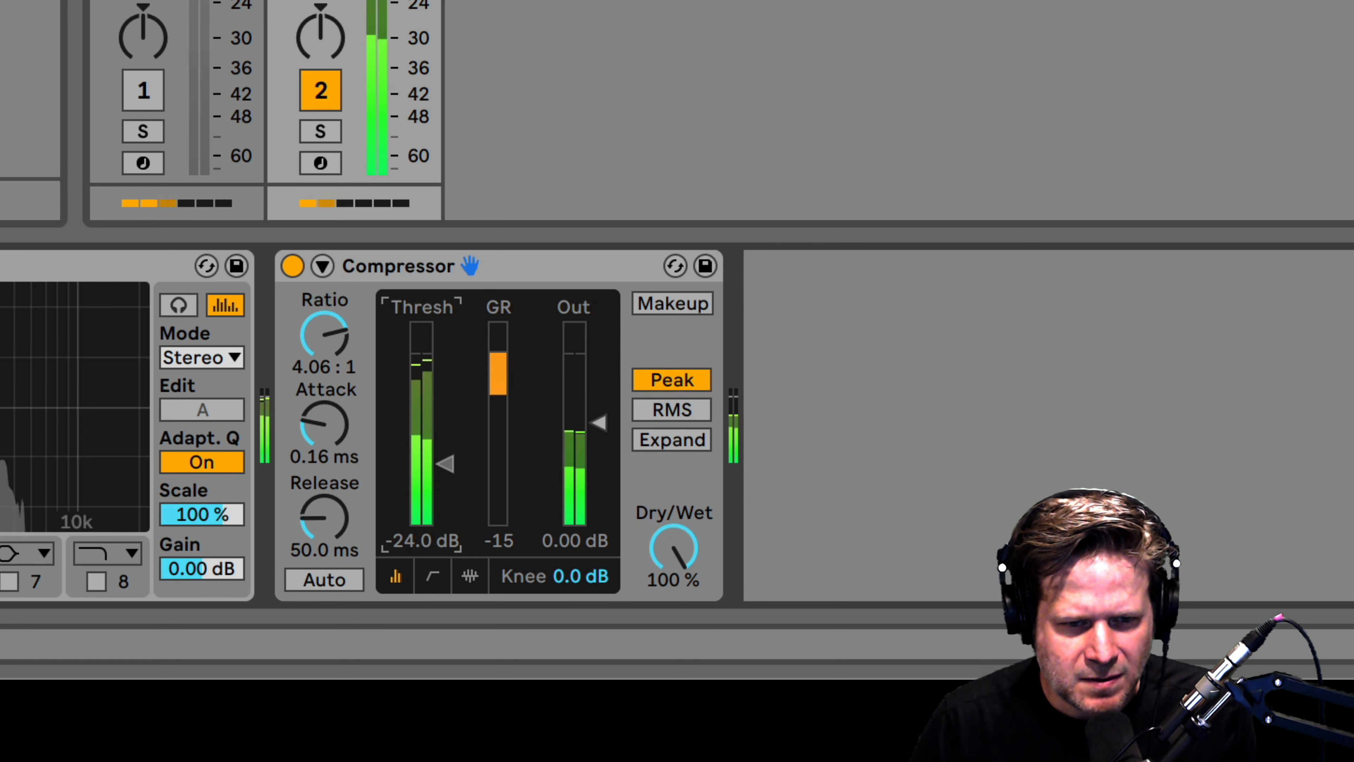
left_click(596, 429)
left_click_drag(596, 433, 596, 396)
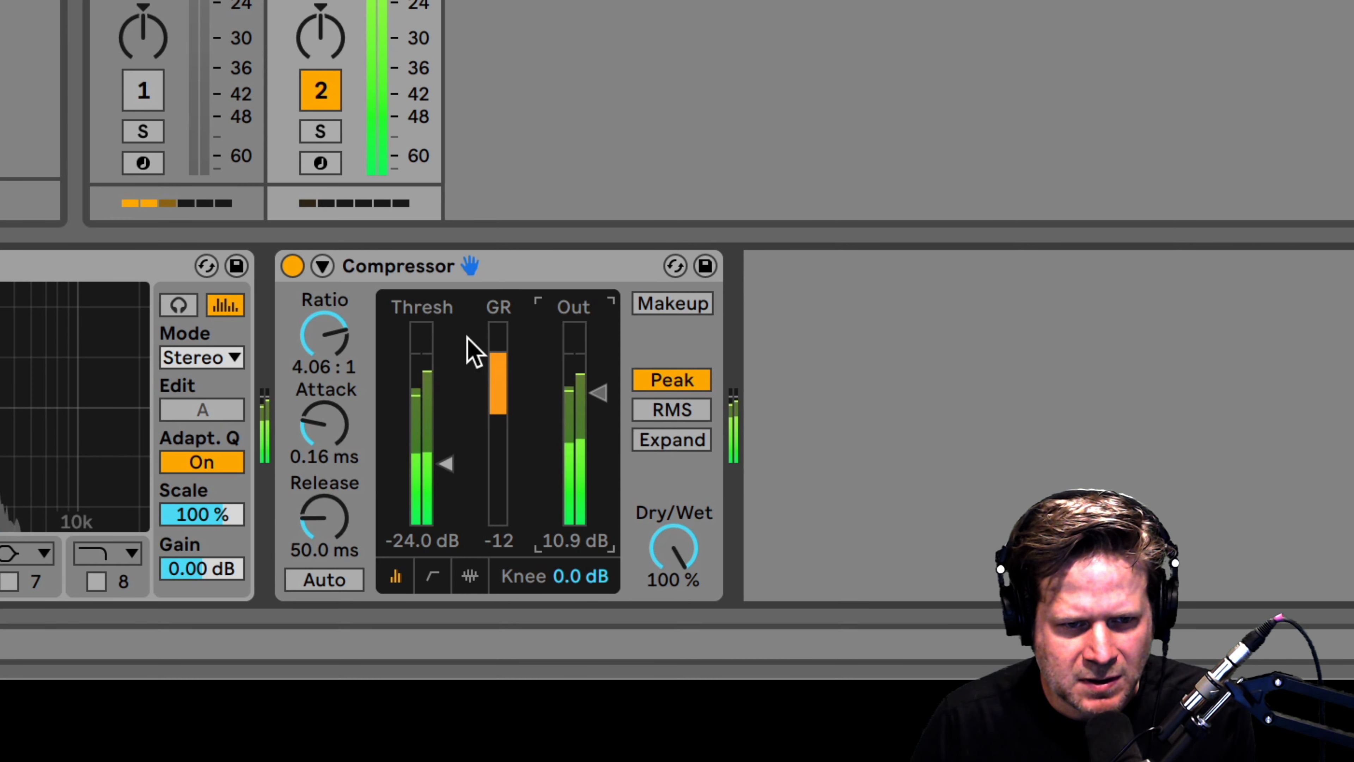
Bypass the Compressor briefly to compare, re-enable it, and stop playback.
left_click(294, 266)
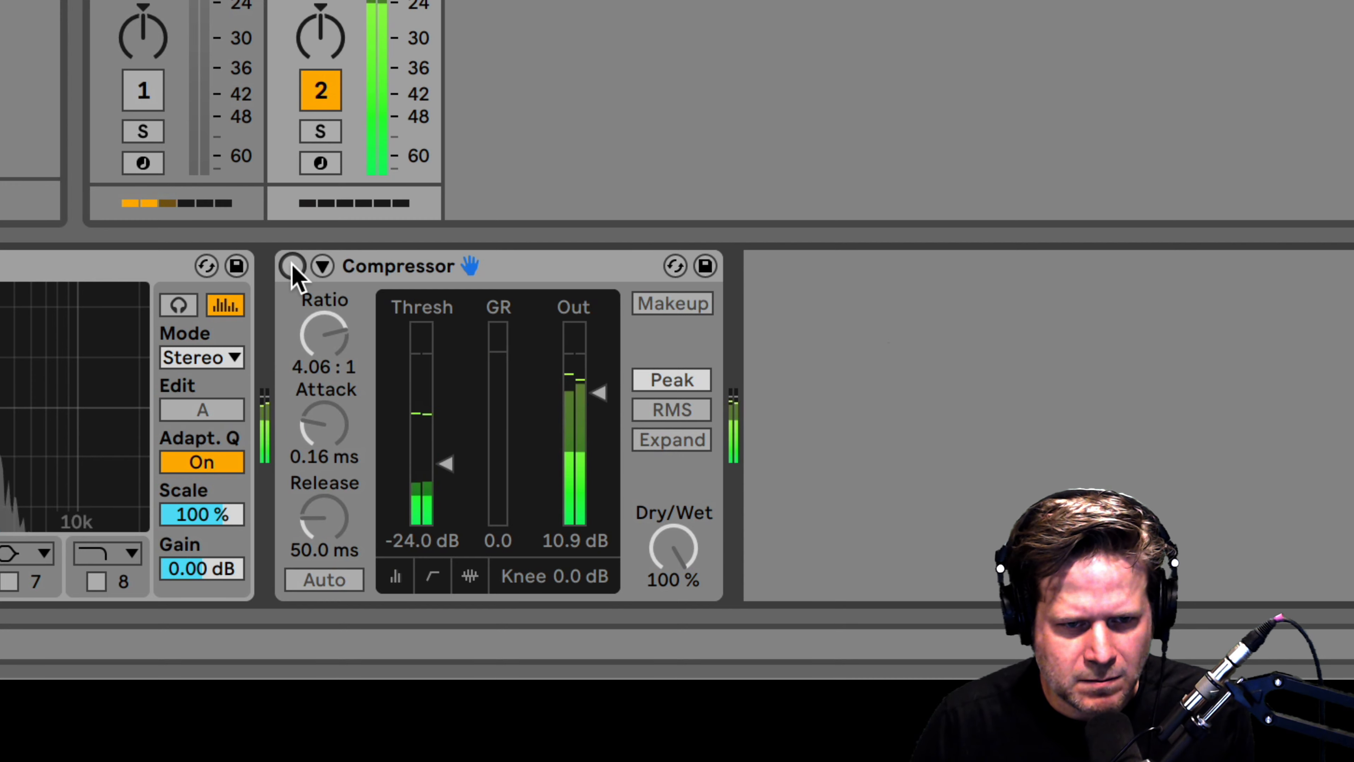
left_click(298, 266)
key("space")
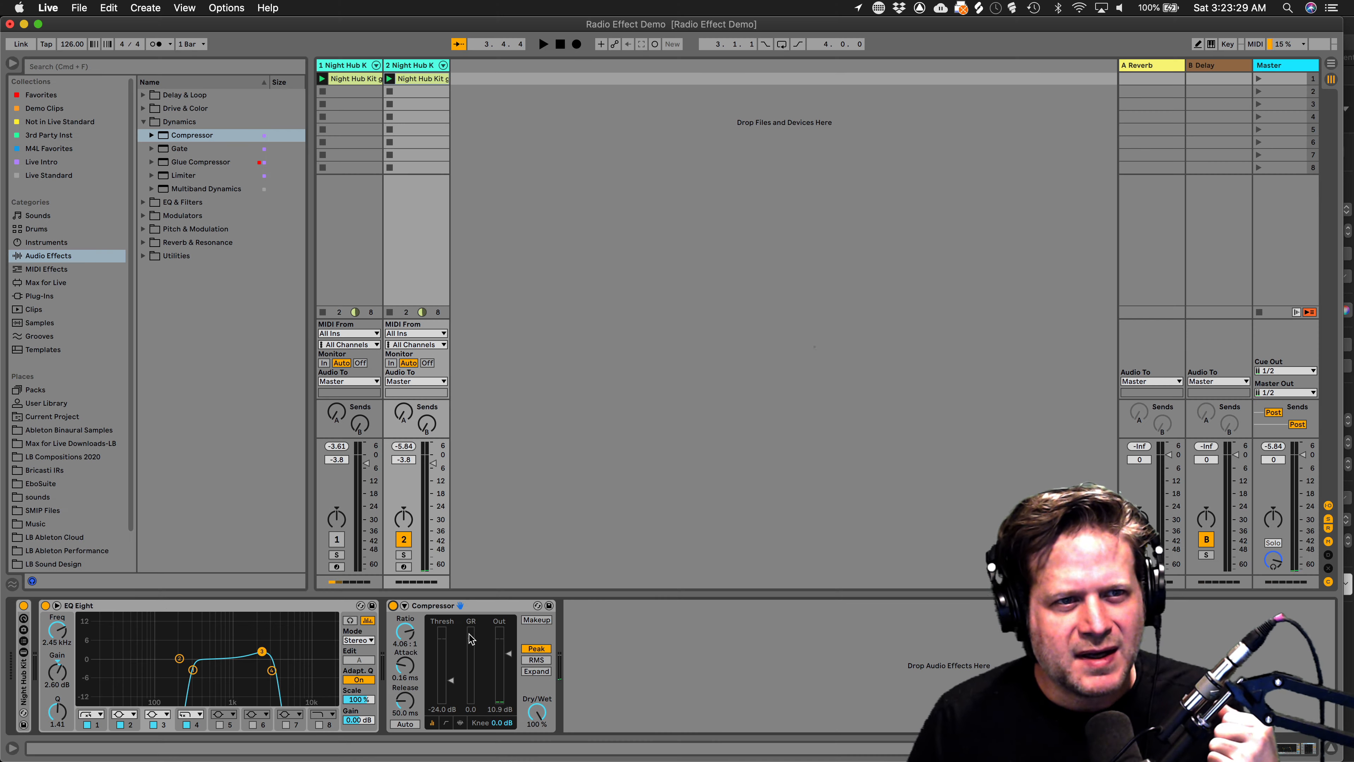
Add a Cabinet from Drive & Color at the chain's end, keeping the 1x12 speaker, with Dual output.
left_click(143, 124)
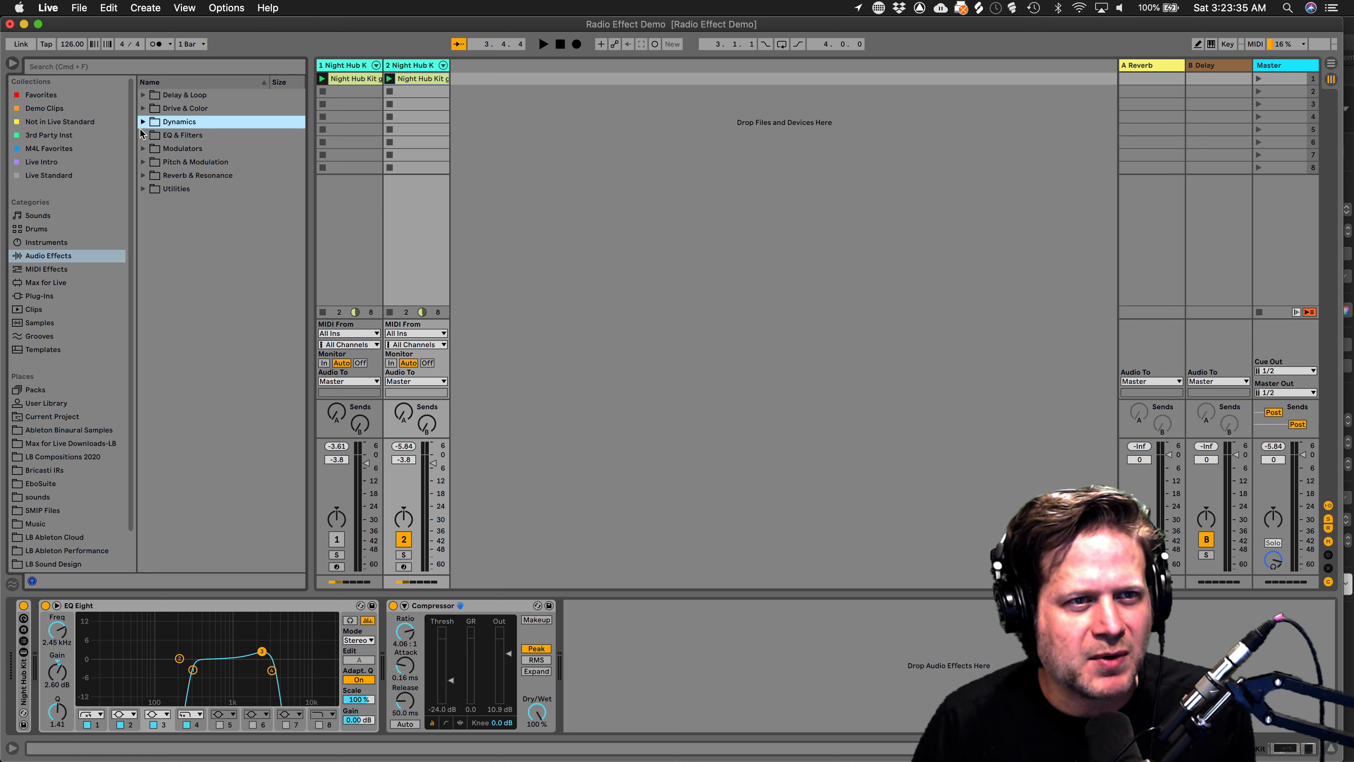
left_click(144, 108)
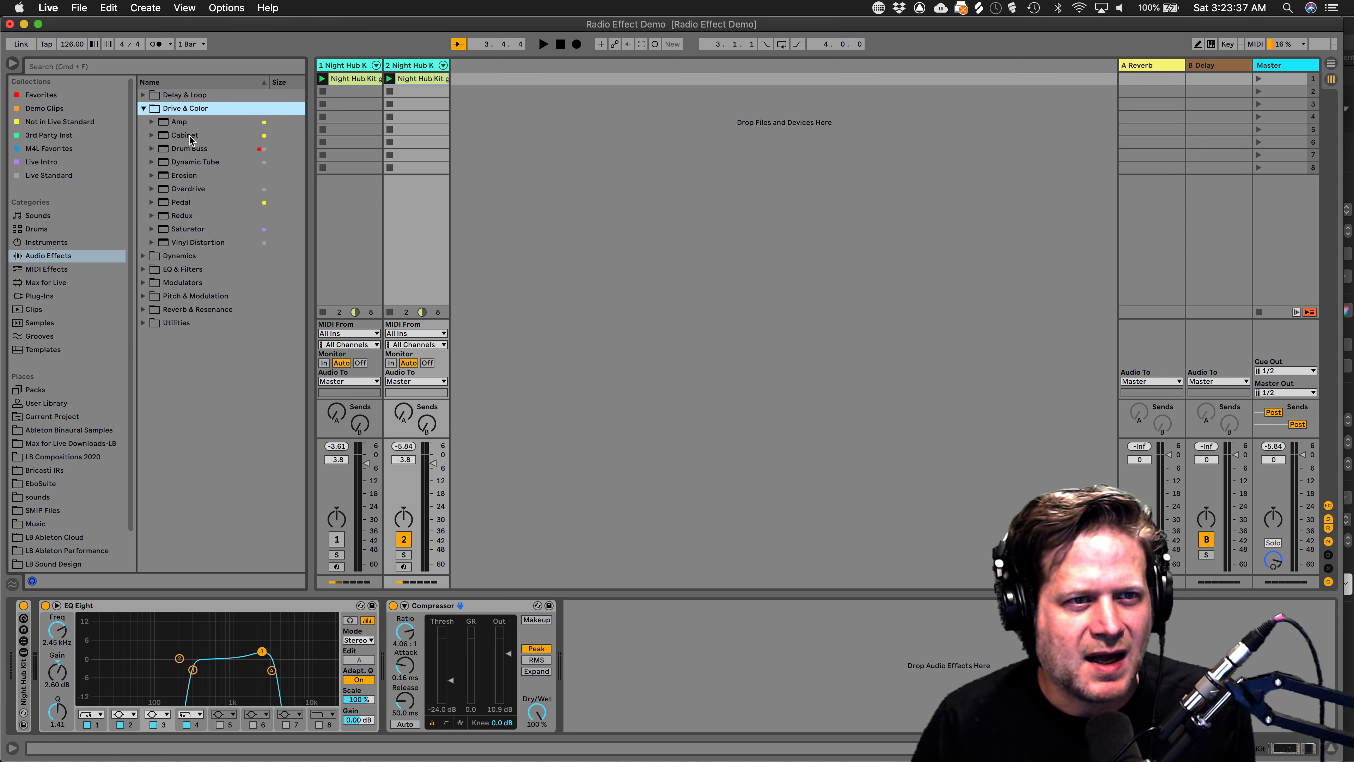
left_click_drag(182, 135, 614, 634)
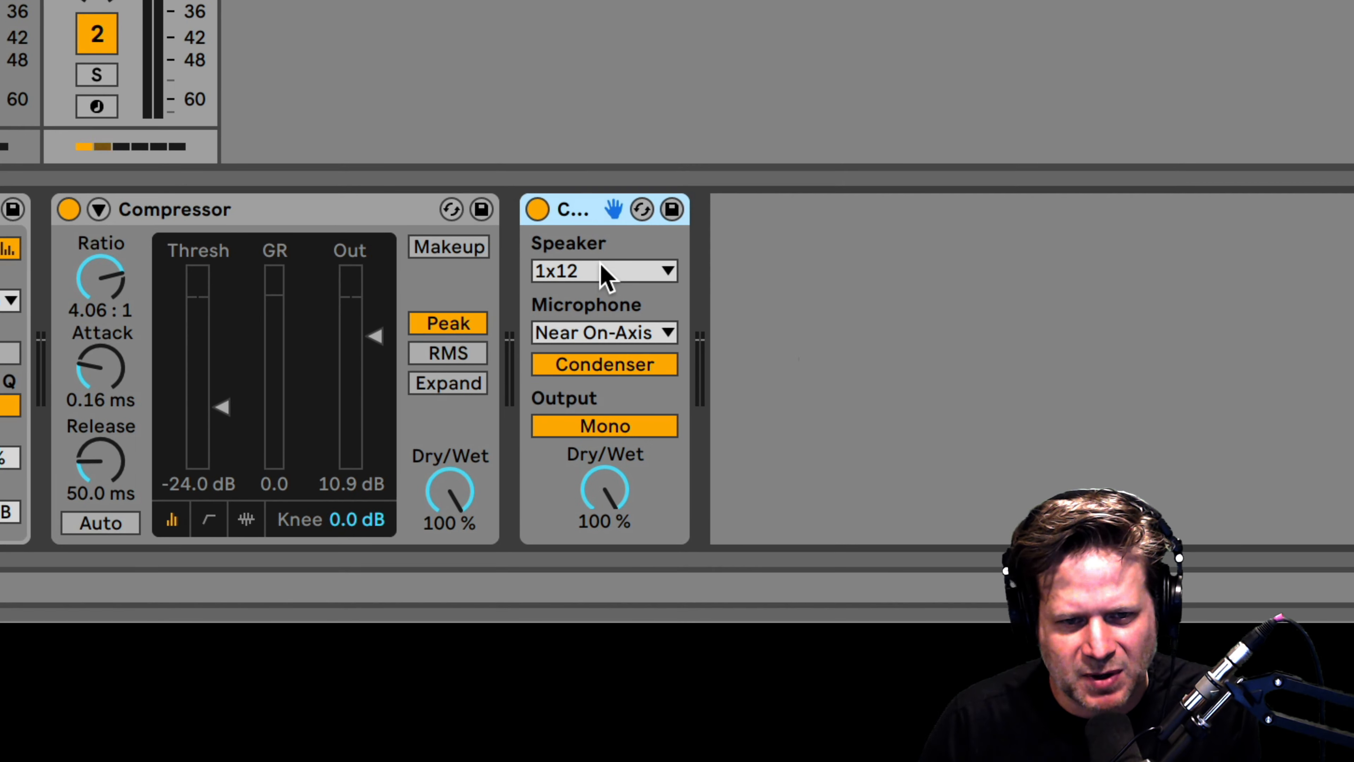
left_click(601, 266)
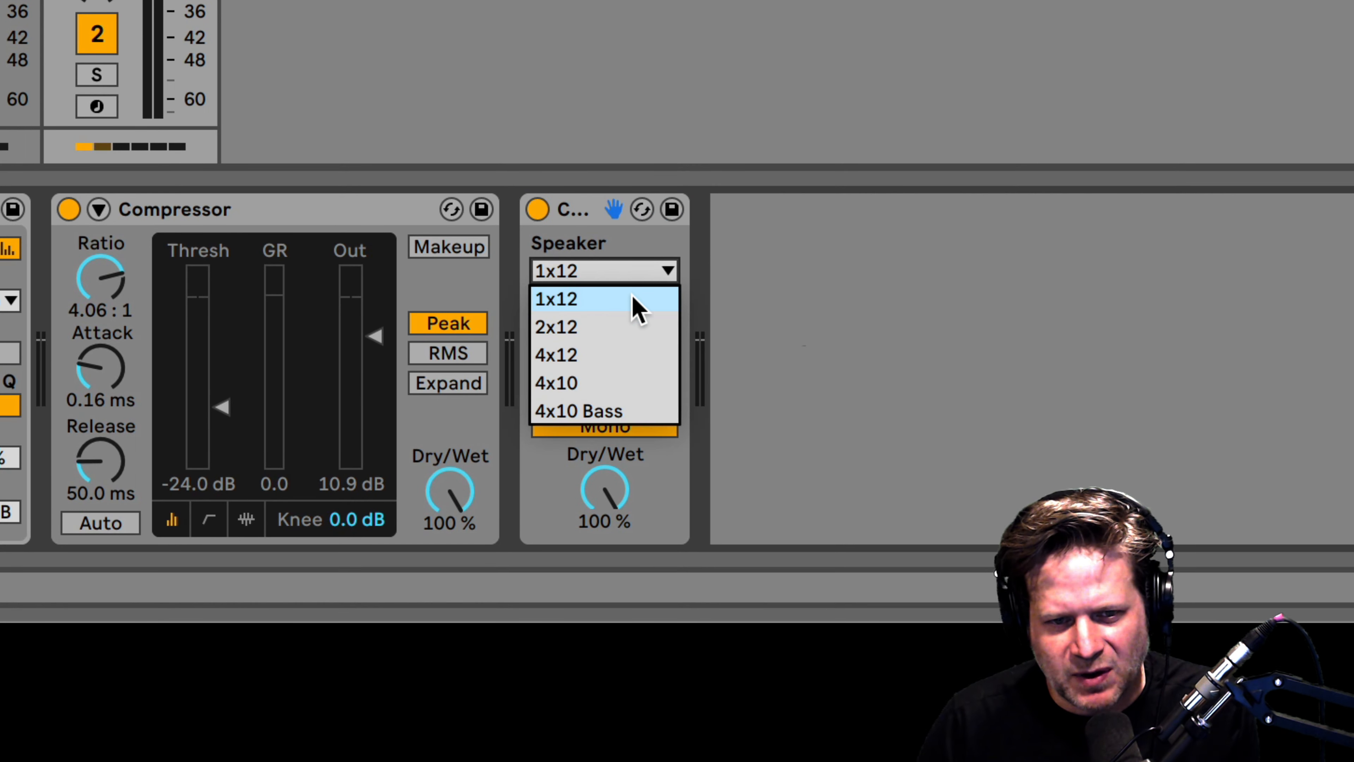
left_click(614, 272)
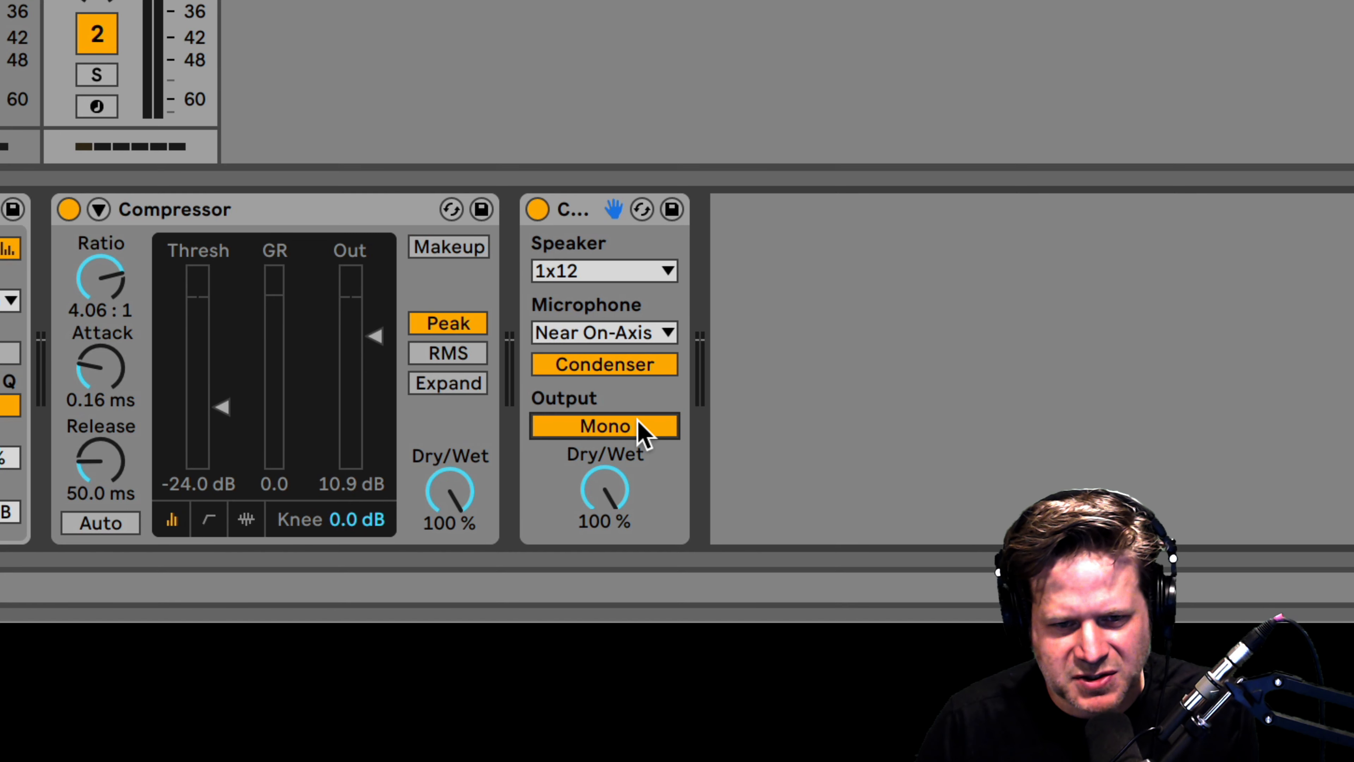
left_click(642, 430)
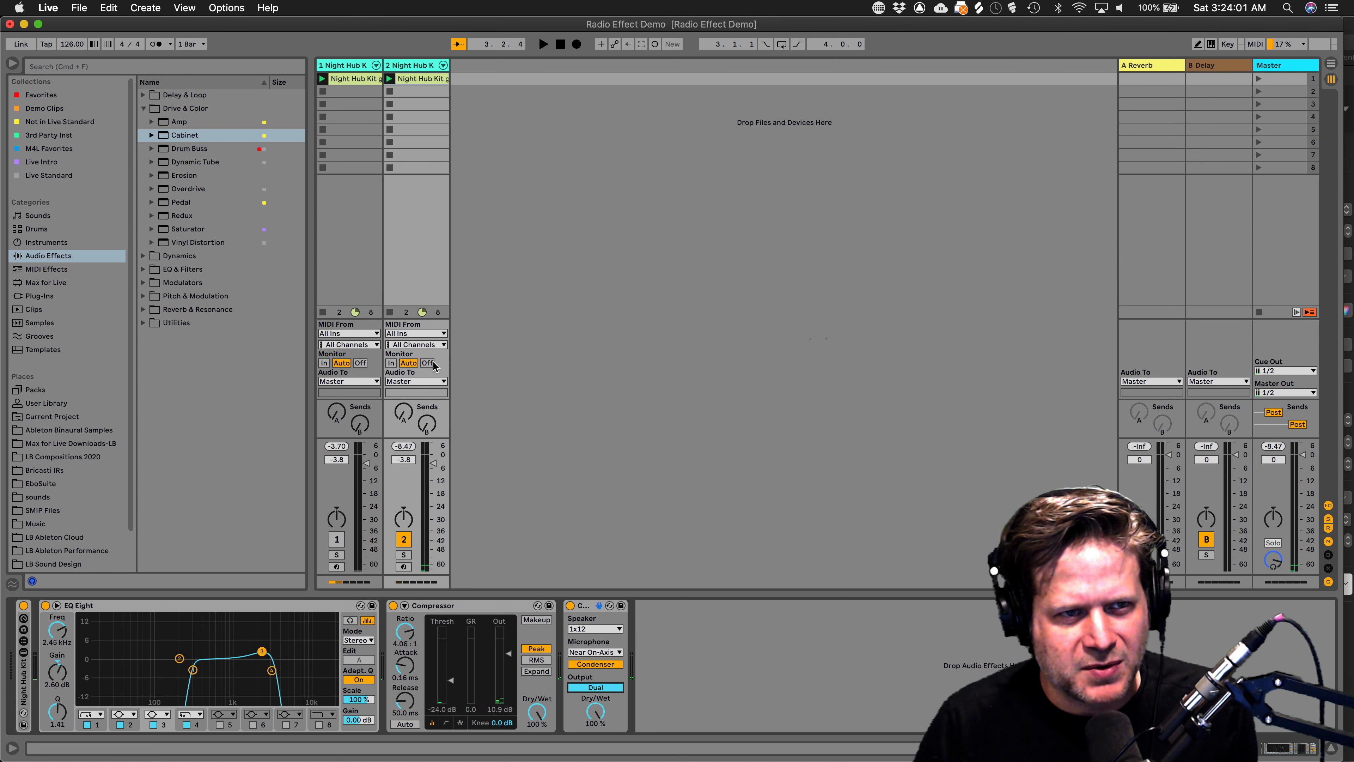
Insert a Pedal before the Cabinet with 50 % gain and 30 % dry/wet.
left_click_drag(193, 207, 570, 629)
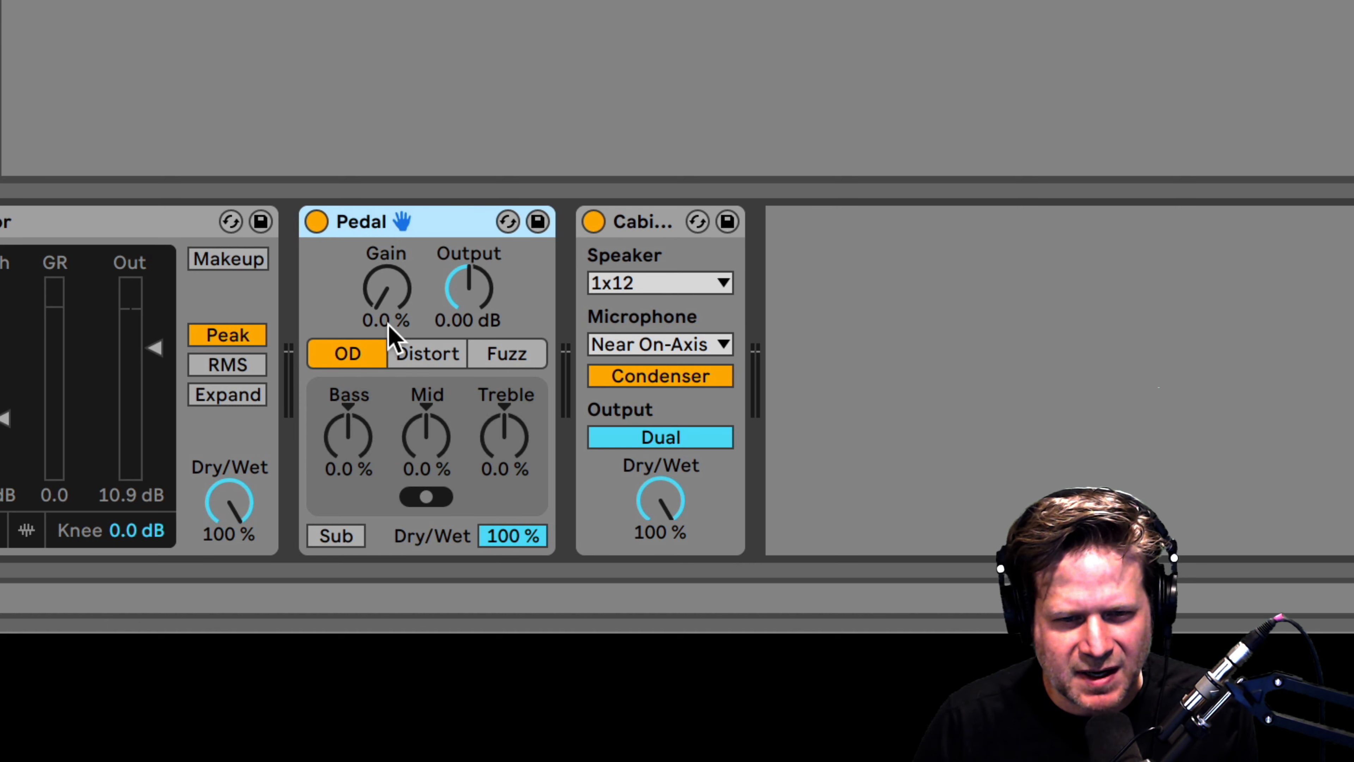
left_click_drag(380, 299, 379, 282)
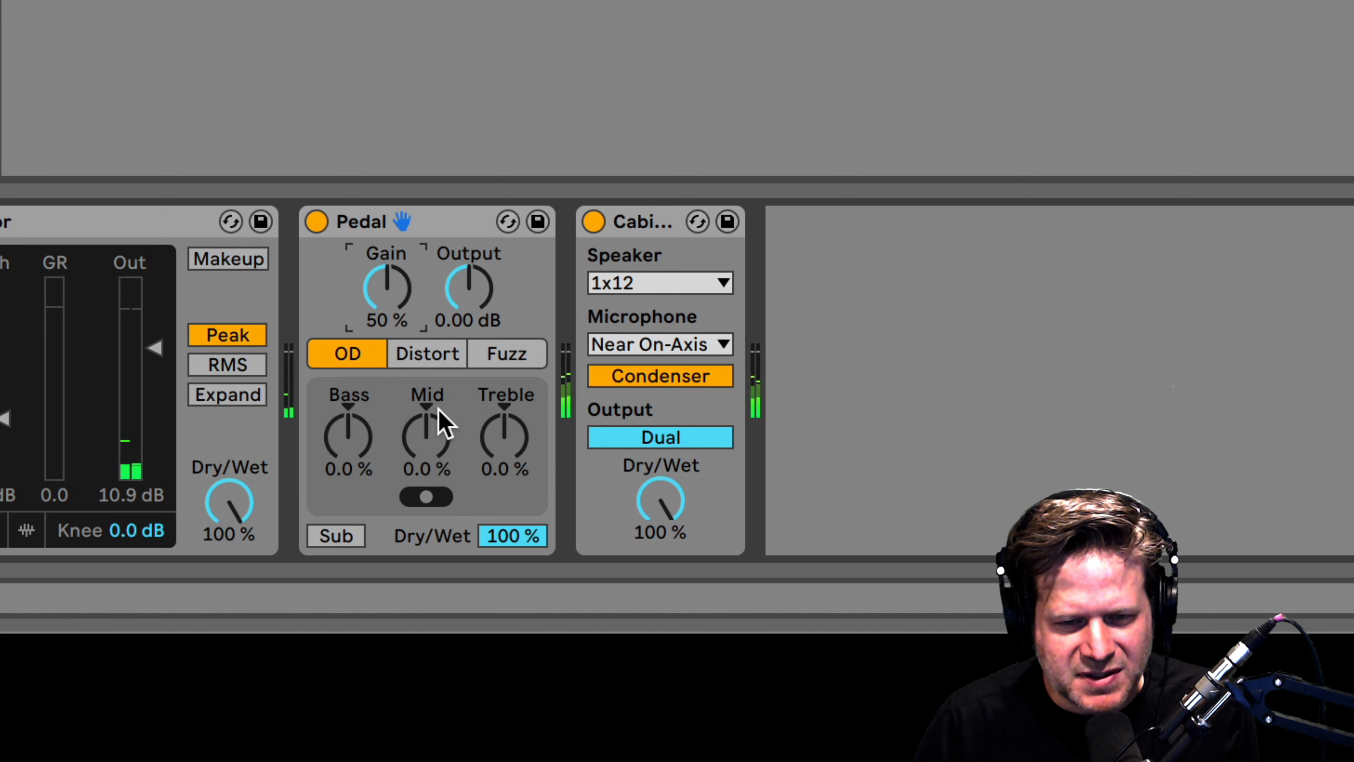
left_click_drag(517, 530, 517, 535)
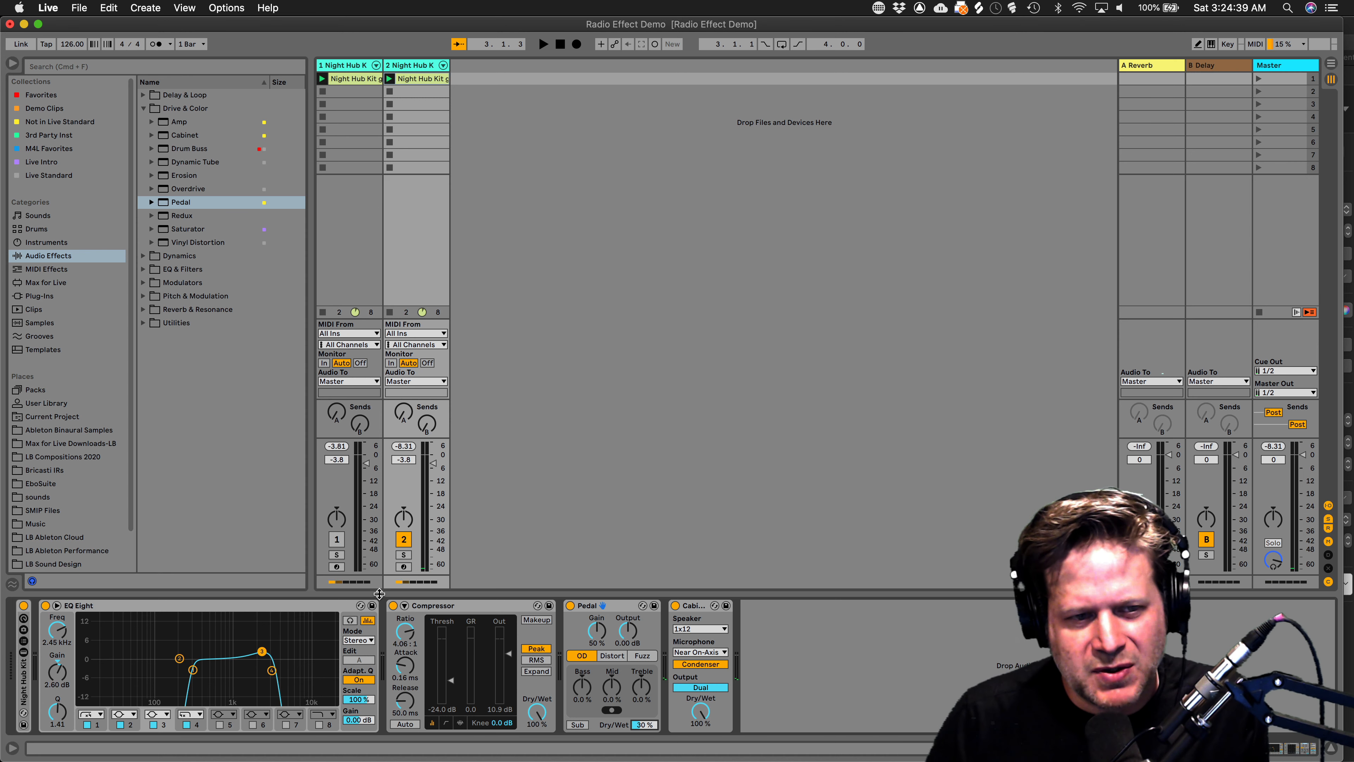
Select all four devices, EQ Eight through Cabinet, ready for grouping.
left_click(263, 608)
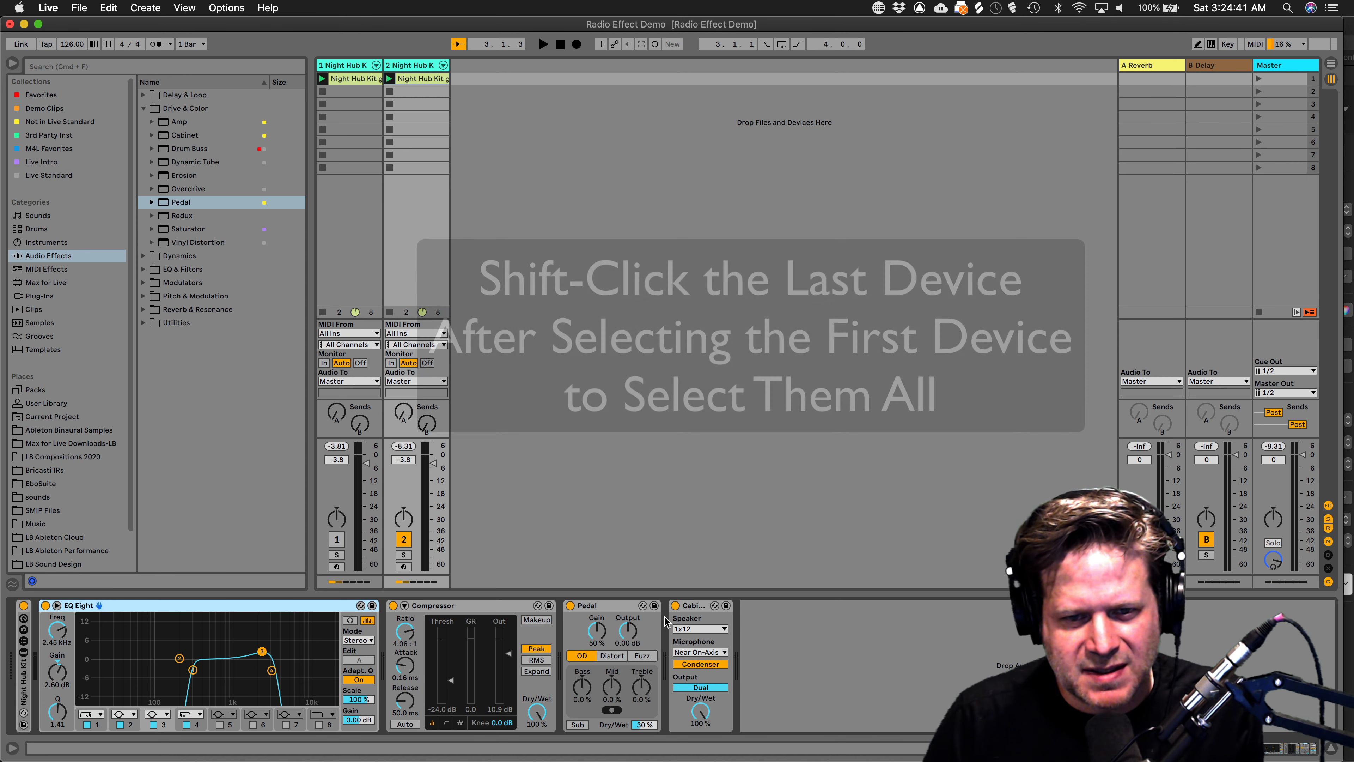
left_click(701, 608, "shift")
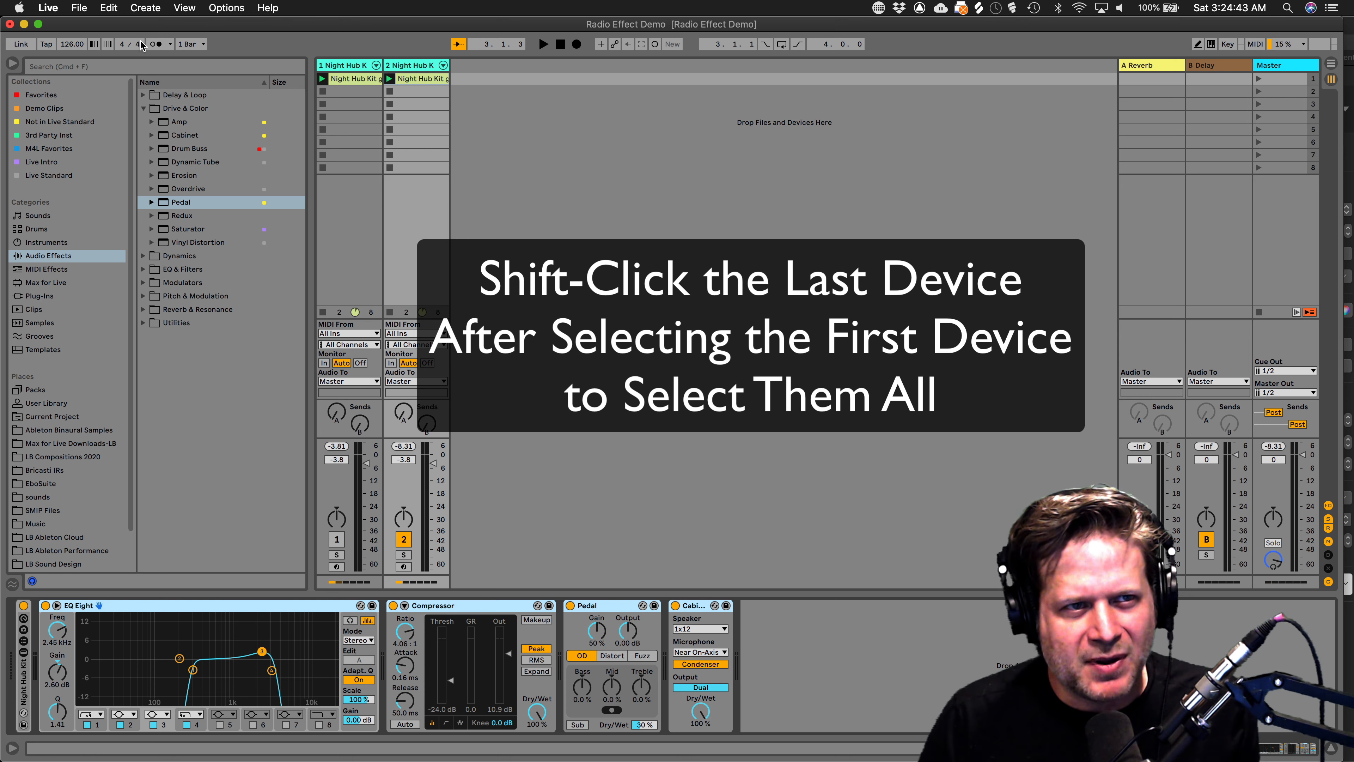
left_click(79, 7)
mouse_move(107, 7)
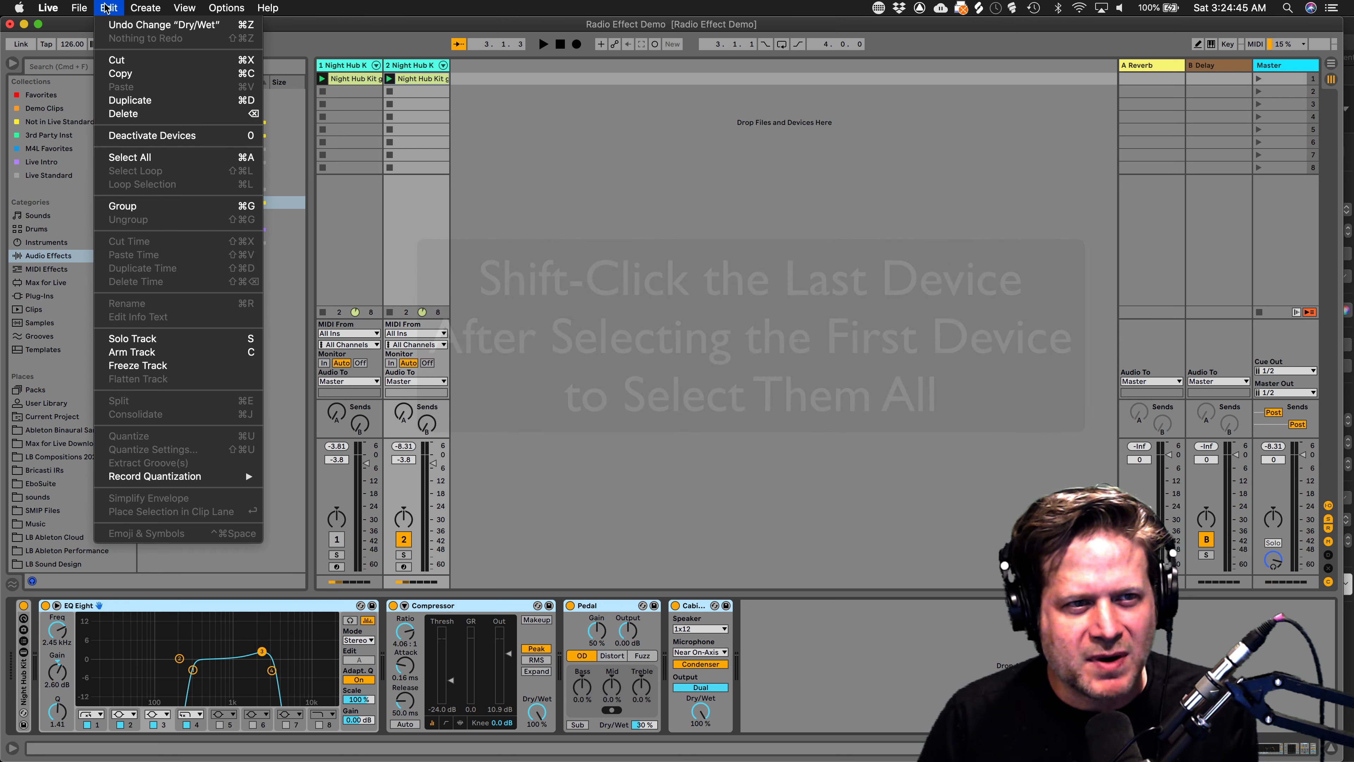
Group EQ Eight, Compressor, Pedal and Cabinet into an Audio Effect Rack and show its eight macros.
left_click(187, 206)
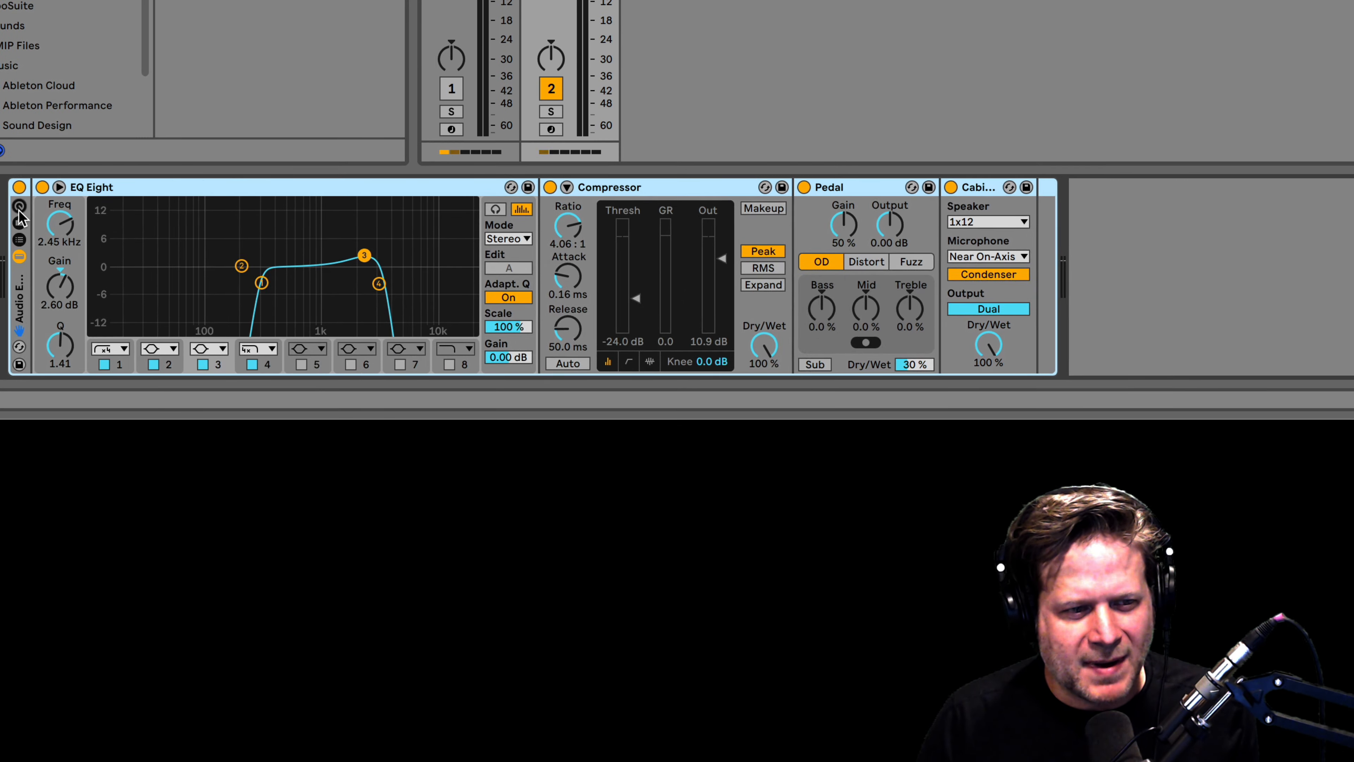
left_click(18, 209)
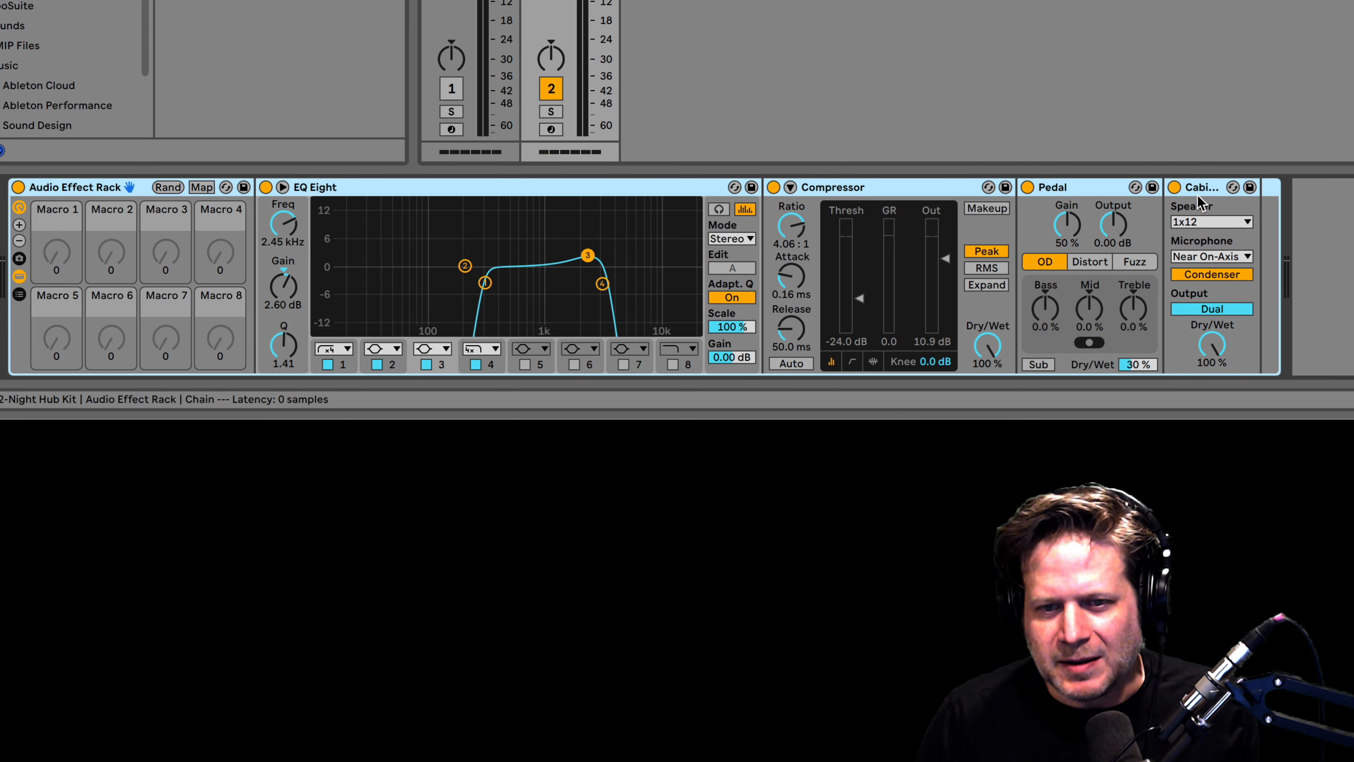
Map the Cabinet and Compressor Dry/Wet to macro 1 and sweep the macro to test.
right_click(1213, 347)
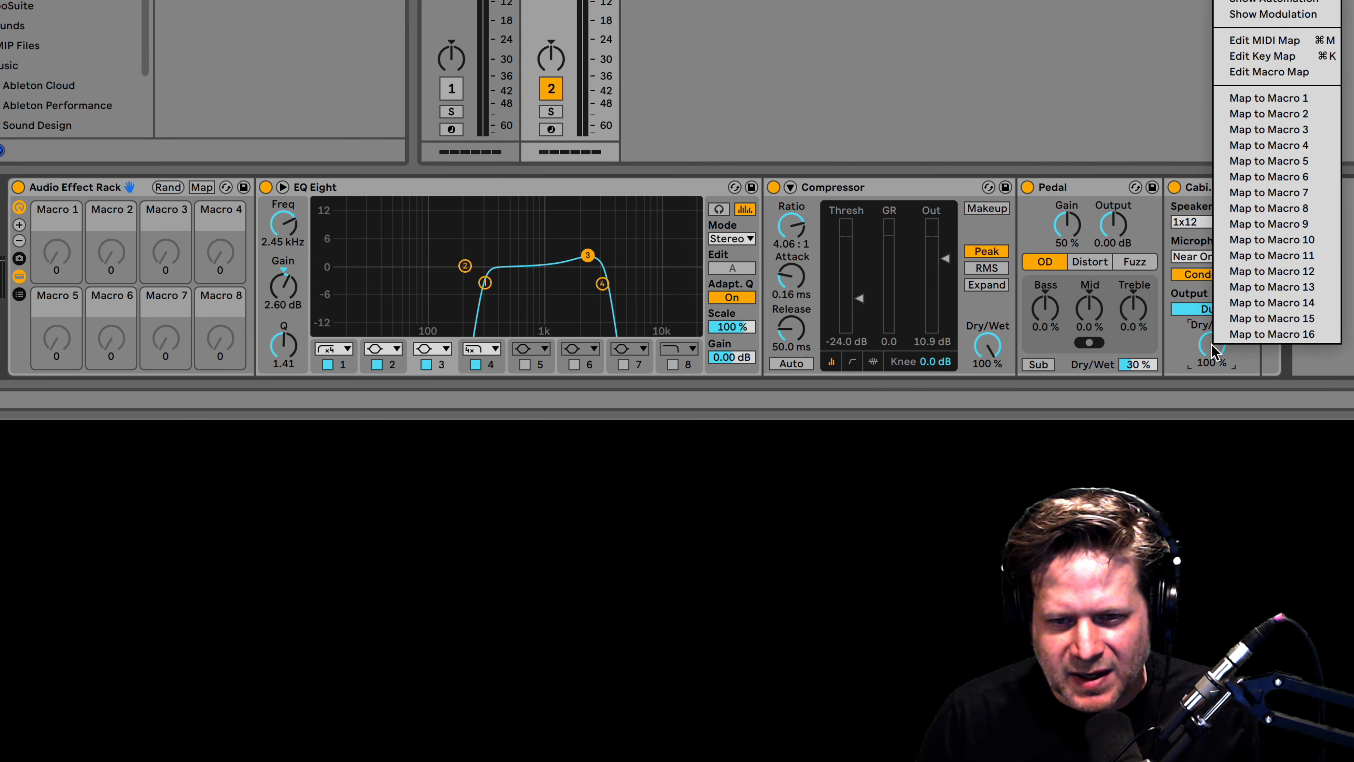
left_click(1290, 100)
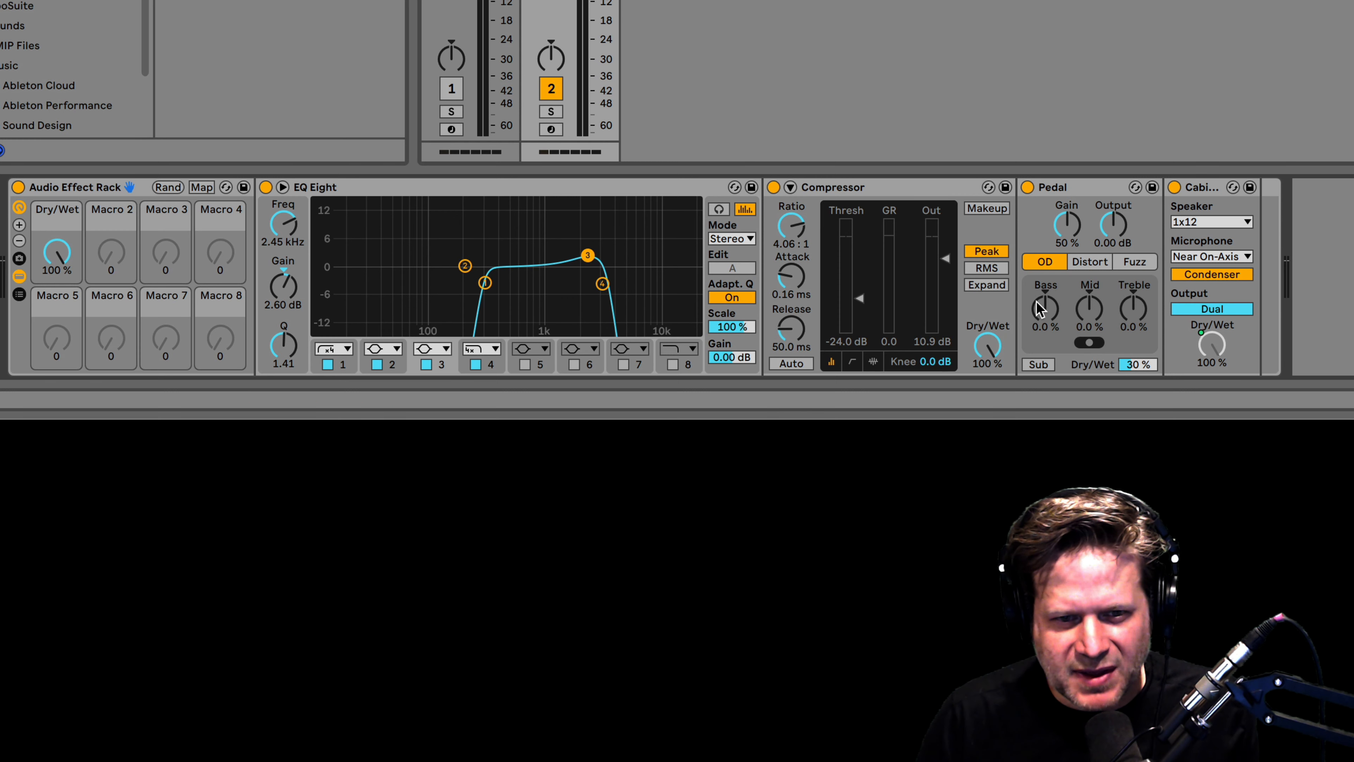
right_click(988, 348)
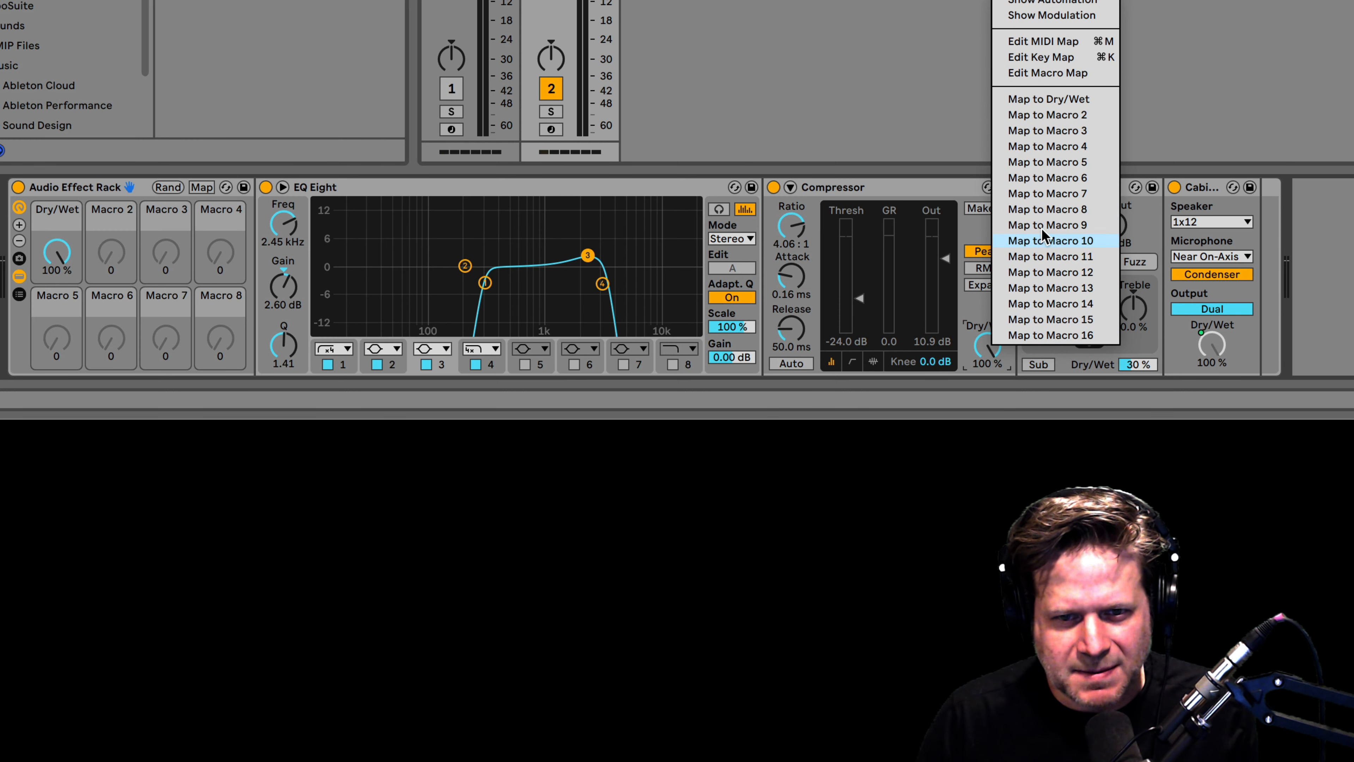
left_click(1056, 101)
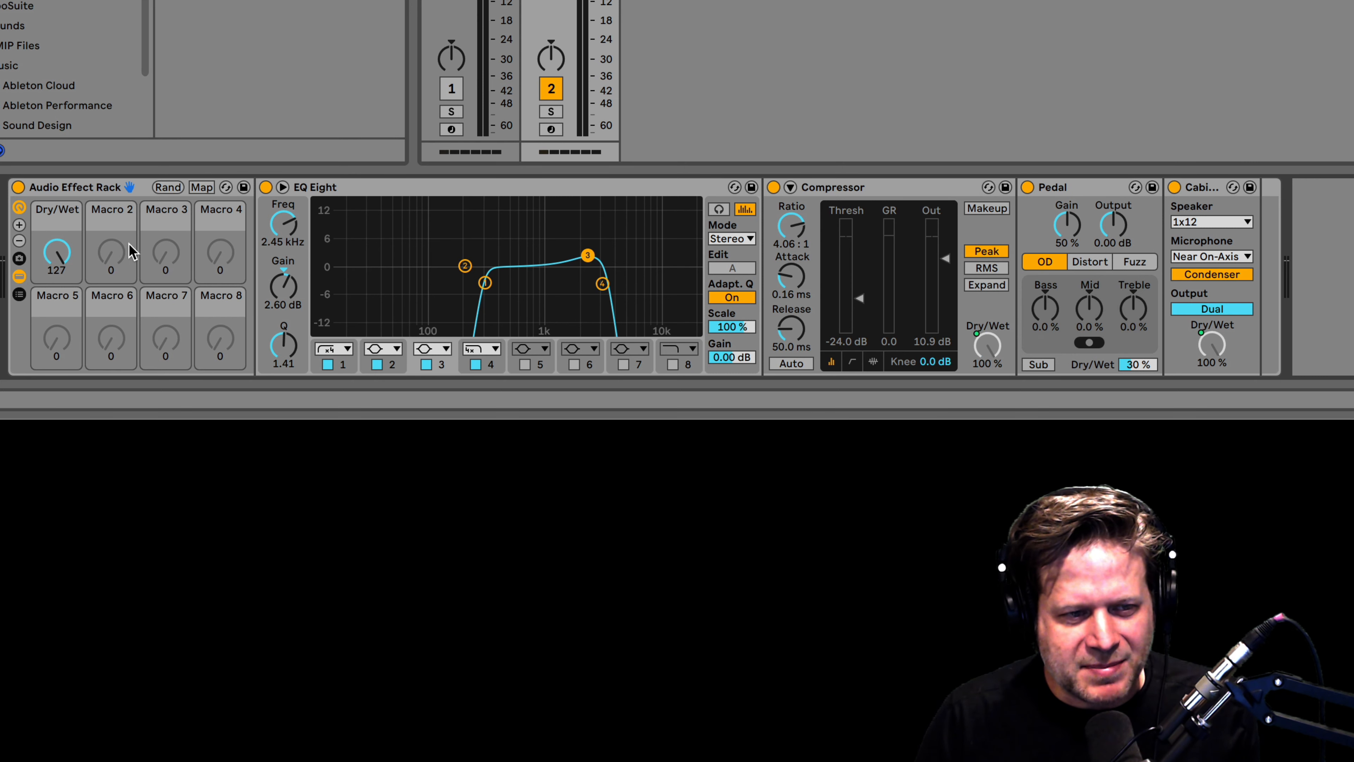
mouse_move(56, 251)
left_mouse_down()
mouse_move(57, 359)
mouse_move(56, 252)
left_mouse_up()
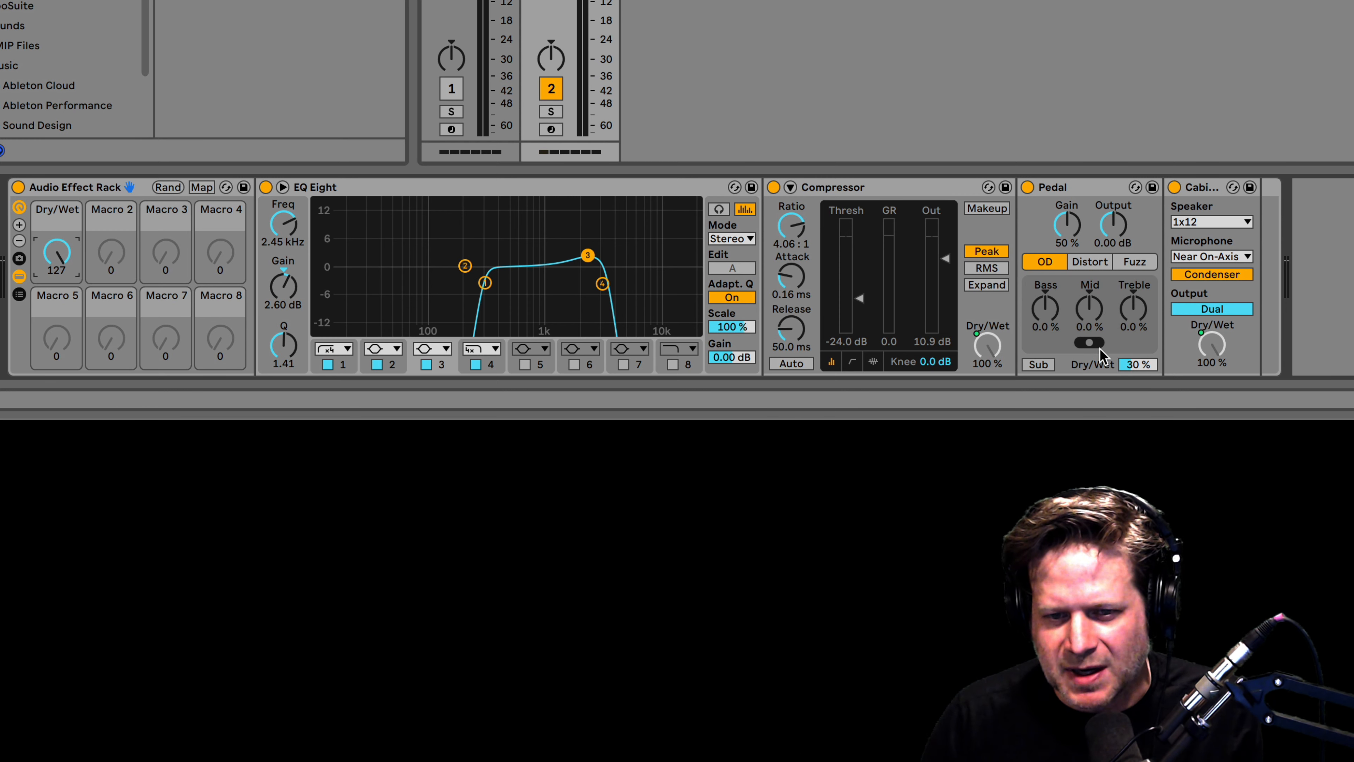
Map the Pedal Dry/Wet to the Dry/Wet macro as well, then set the macro to 37.
right_click(1135, 367)
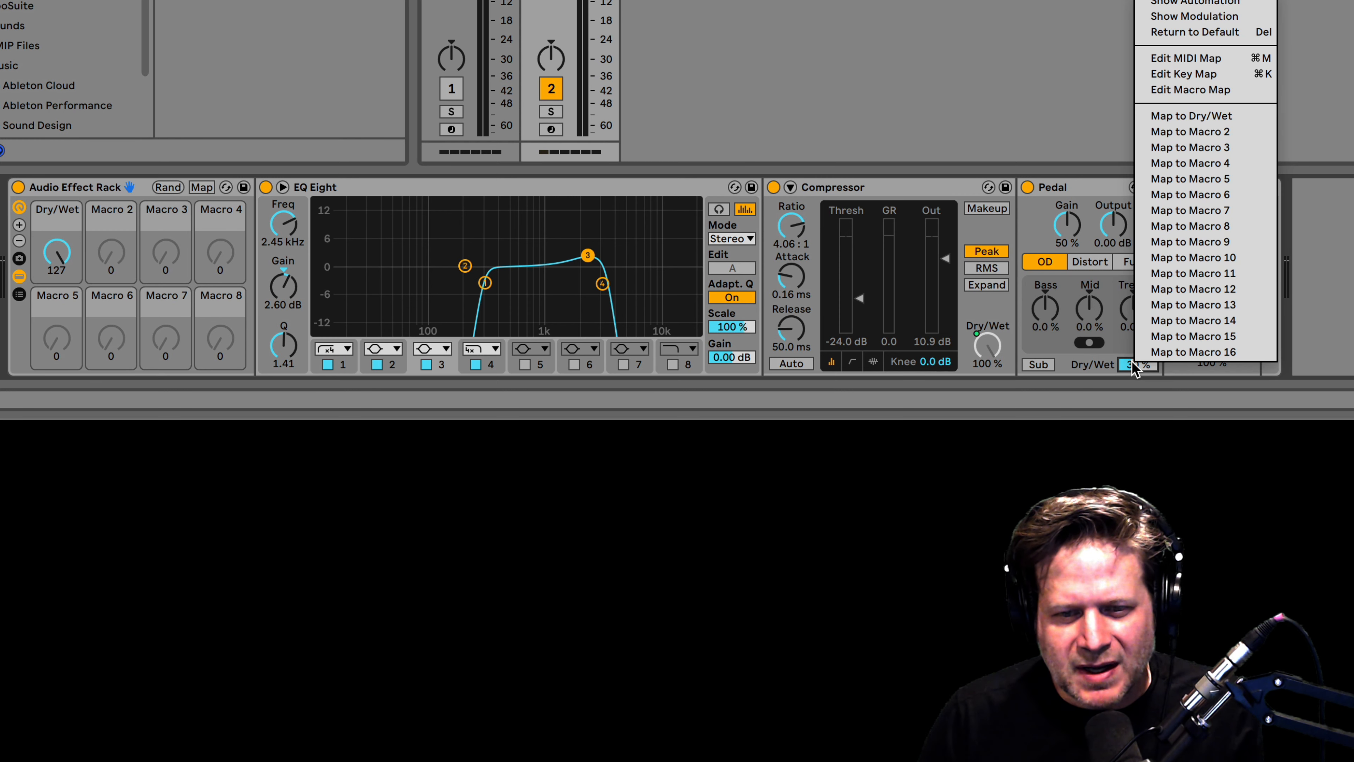
left_click(1204, 116)
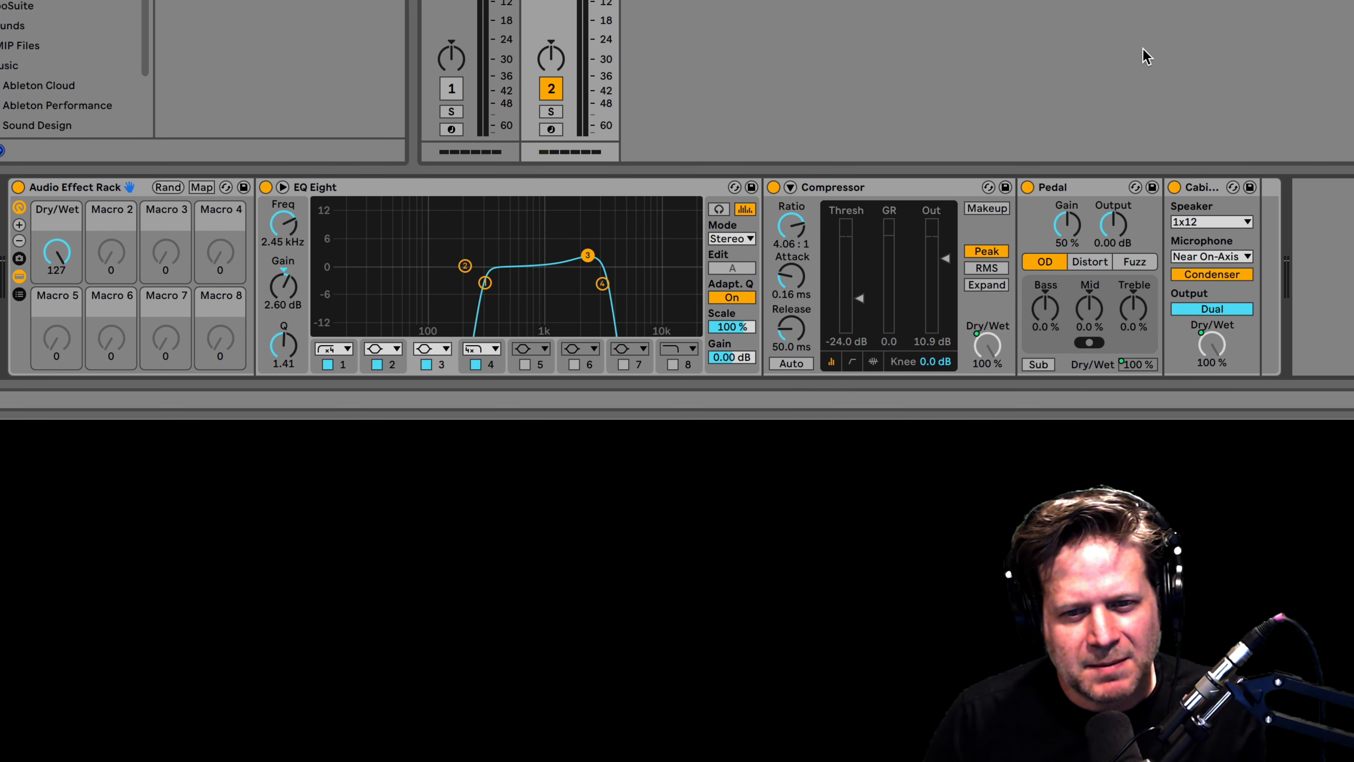
mouse_move(57, 247)
left_mouse_down()
mouse_move(58, 313)
mouse_move(66, 241)
left_mouse_up()
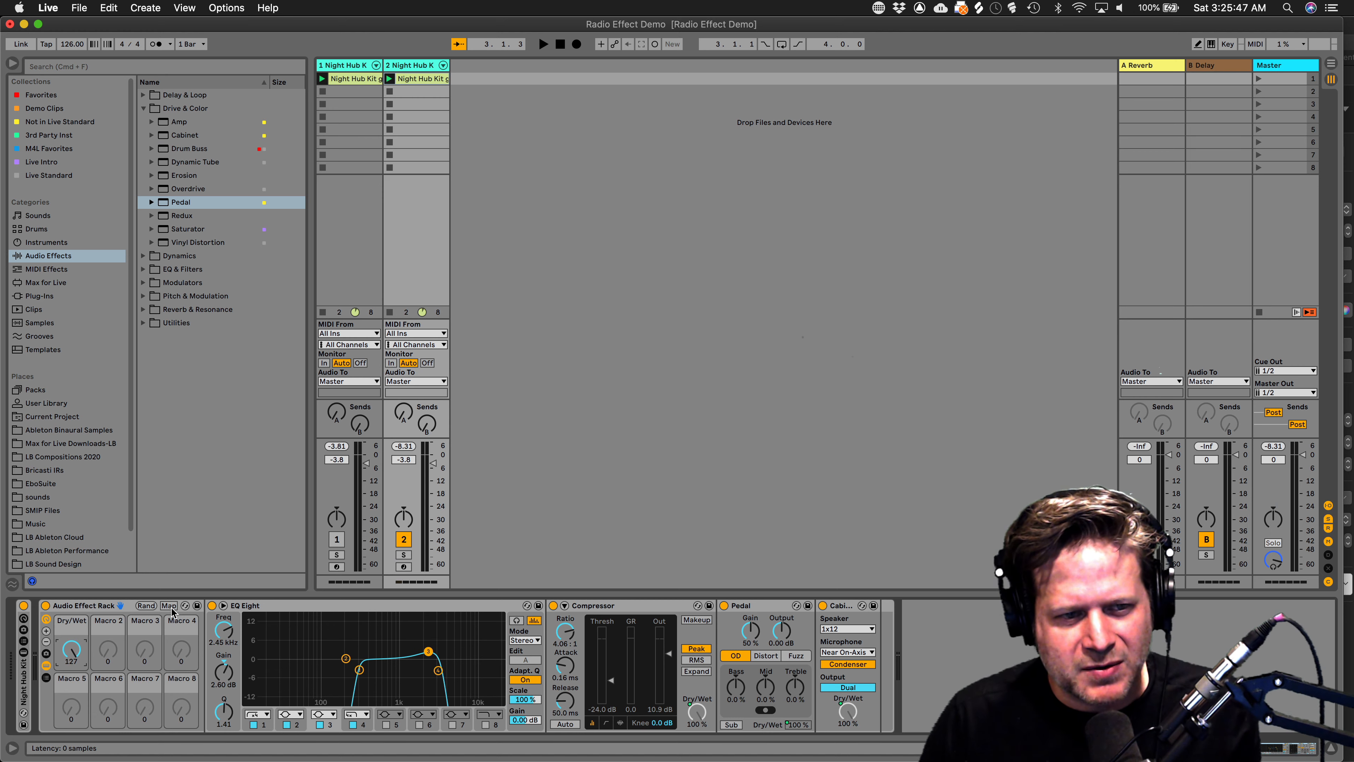
Cap the Pedal Dry/Wet mapping's maximum at 30 % in Macro Mappings, then leave Map mode.
left_click(170, 607)
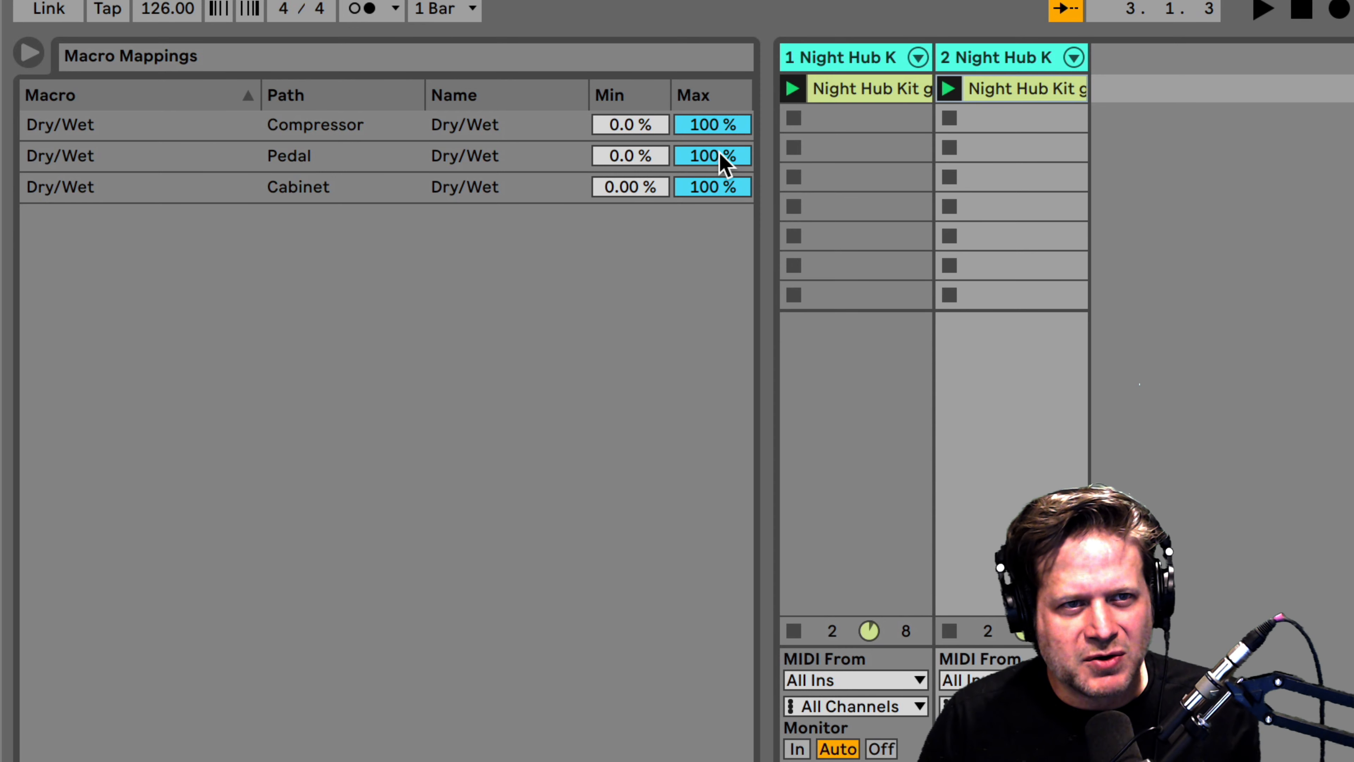
left_click(725, 160)
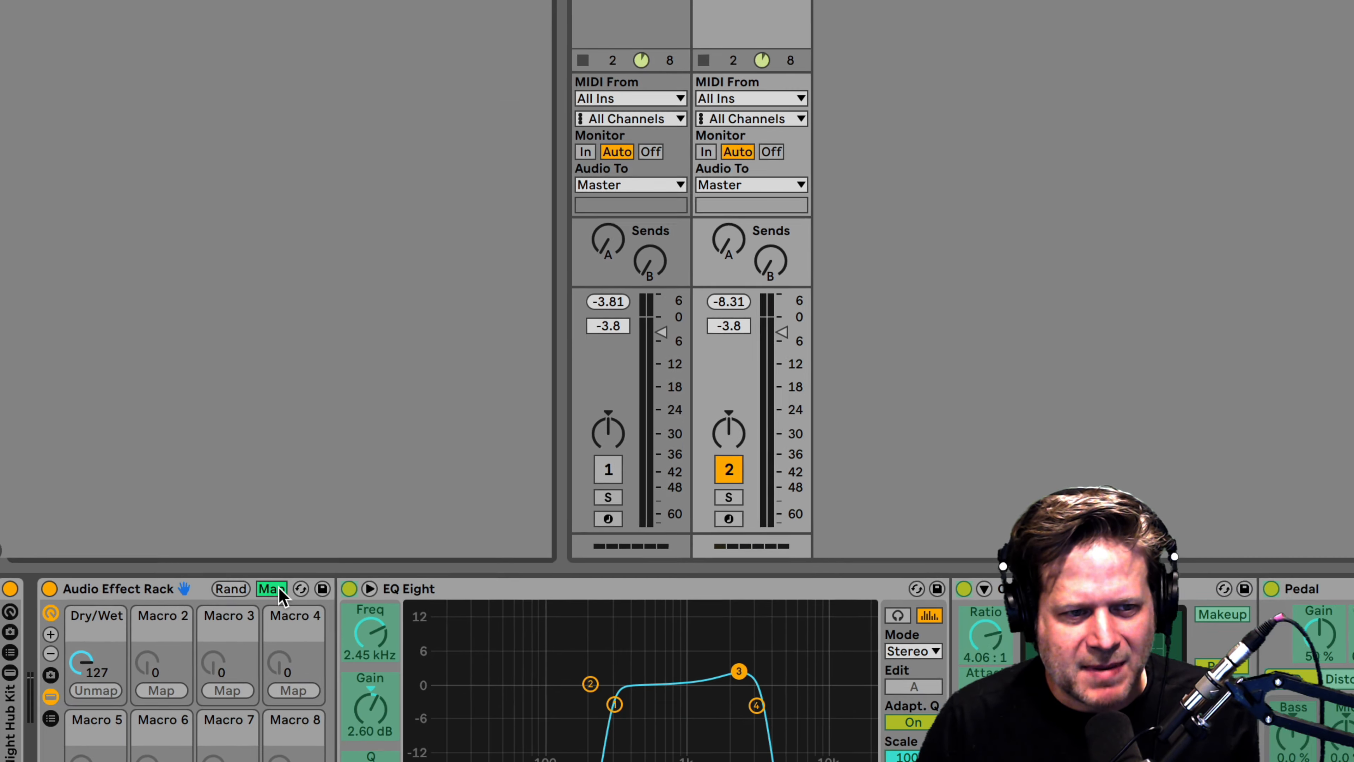
left_click(277, 590)
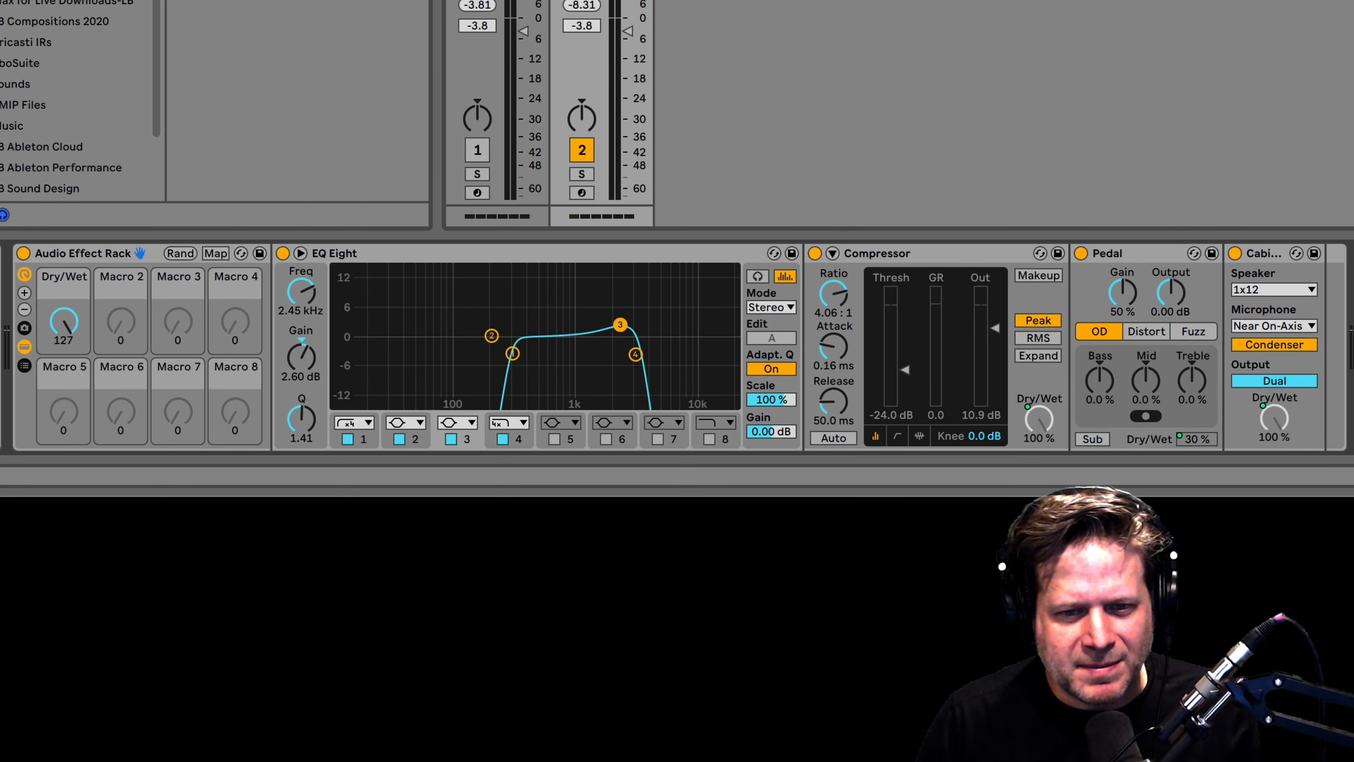
Sweep the Dry/Wet macro fully down and up, leaving it at 0.
left_click_drag(63, 322, 63, 384)
left_click_drag(64, 321, 64, 267)
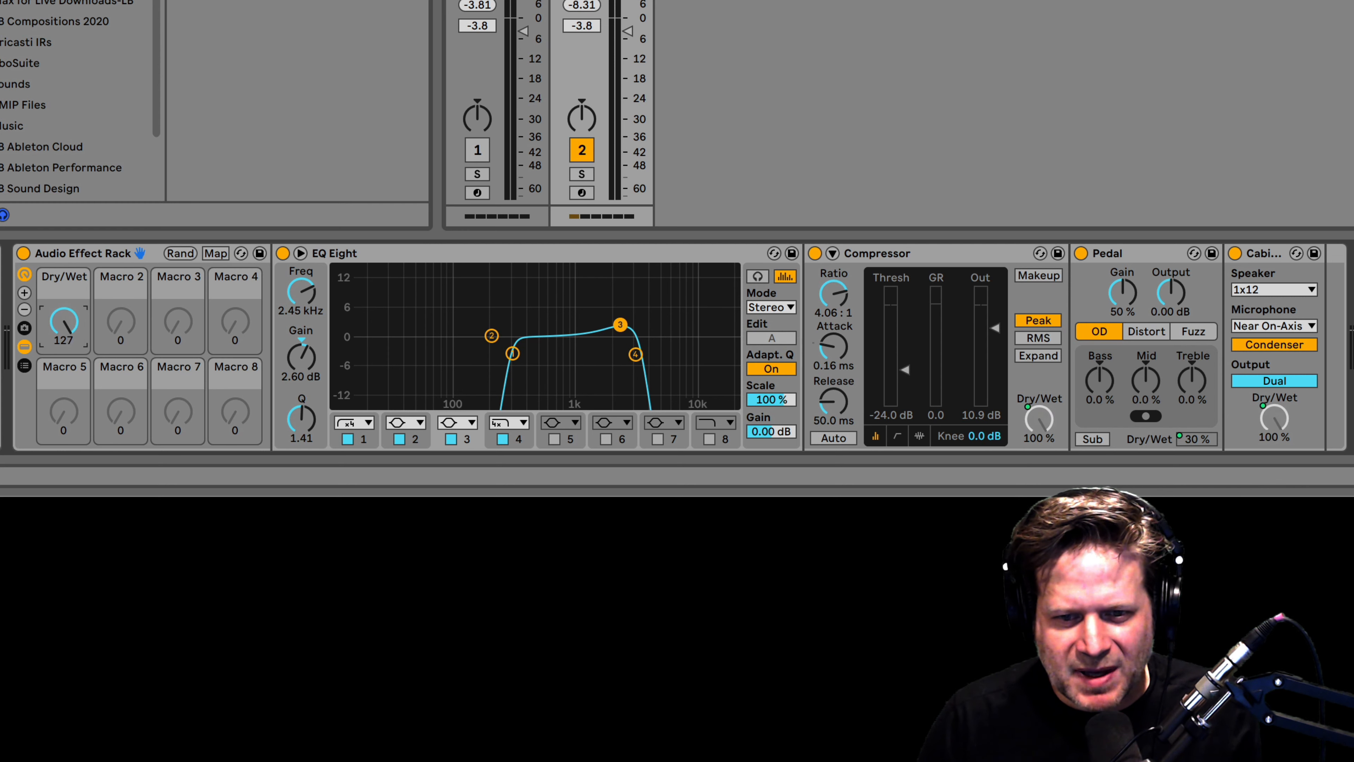
left_click_drag(63, 322, 64, 386)
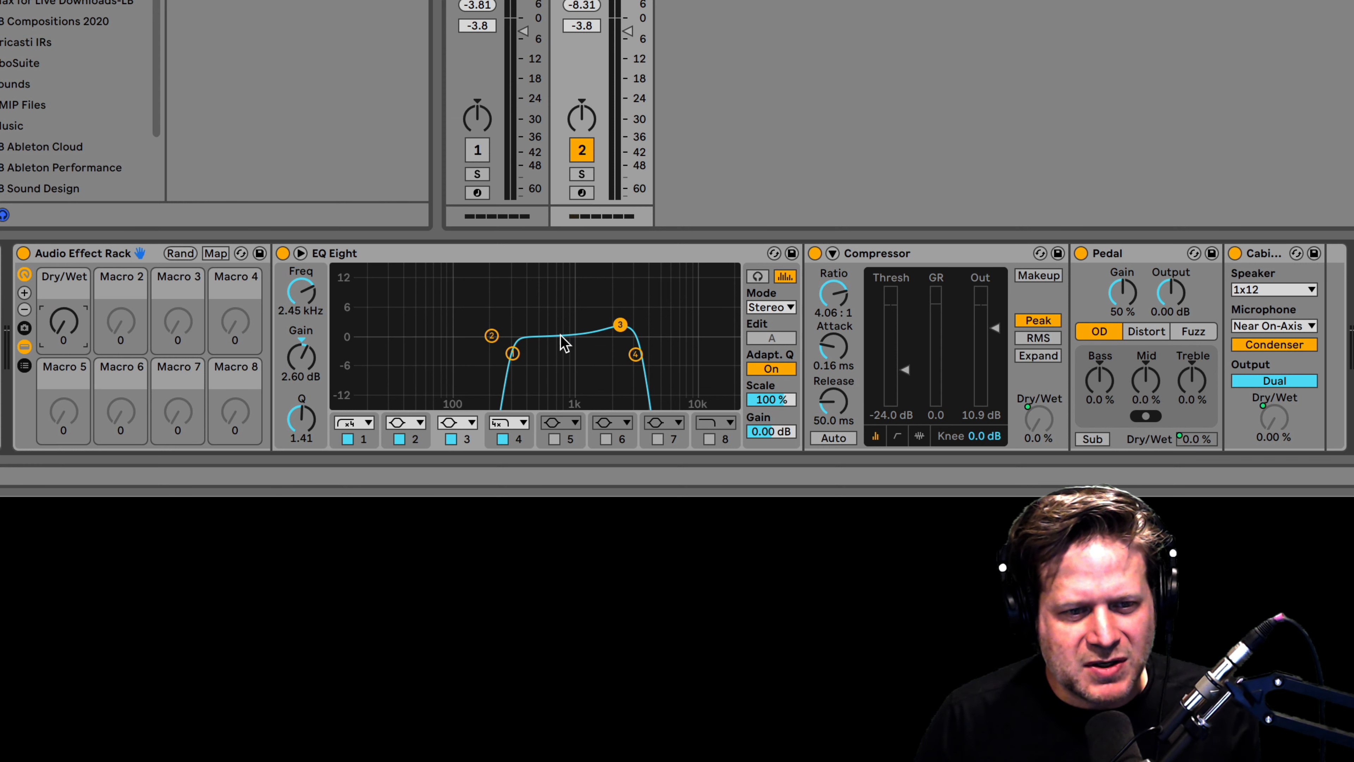
Map EQ Eight band 1 frequency (10.0 Hz–22.0 kHz) to the Dry/Wet macro and list the mappings.
left_click(513, 353)
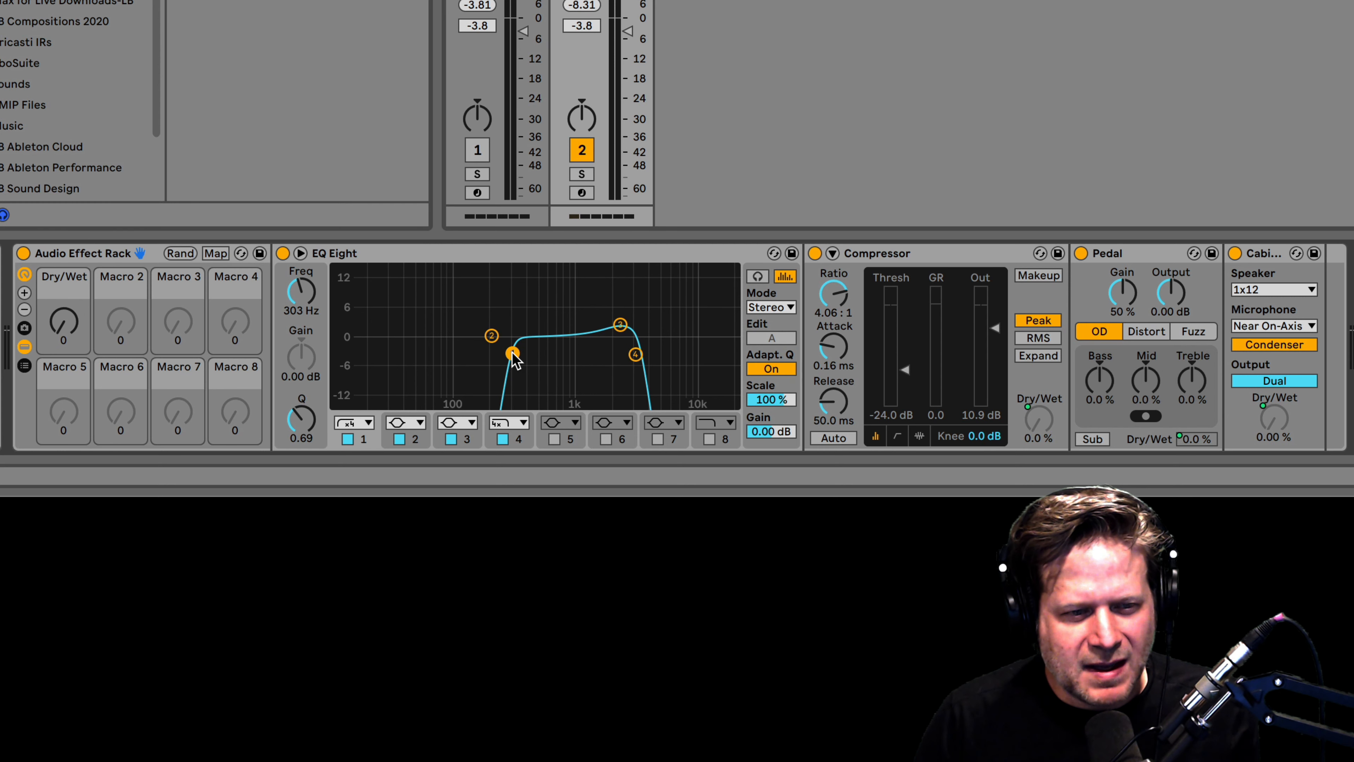
right_click(302, 295)
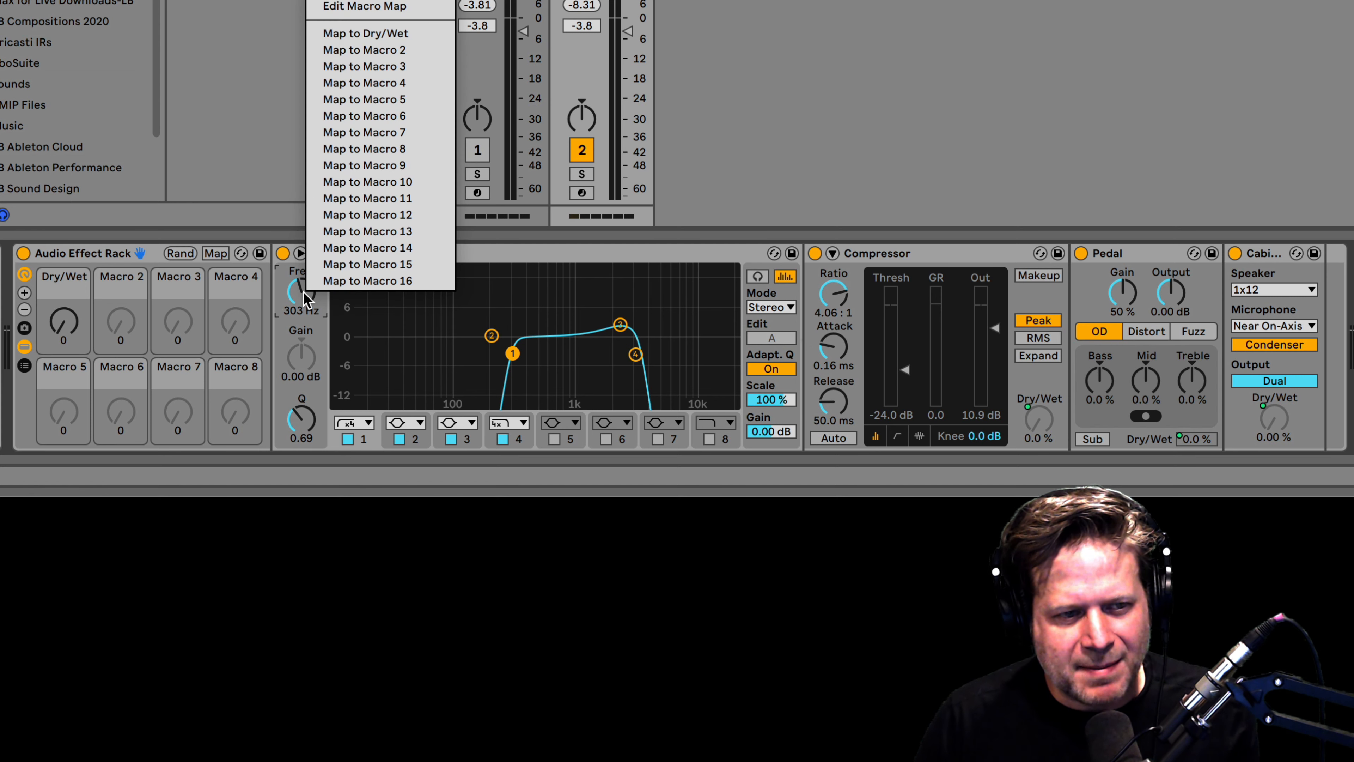
left_click(366, 38)
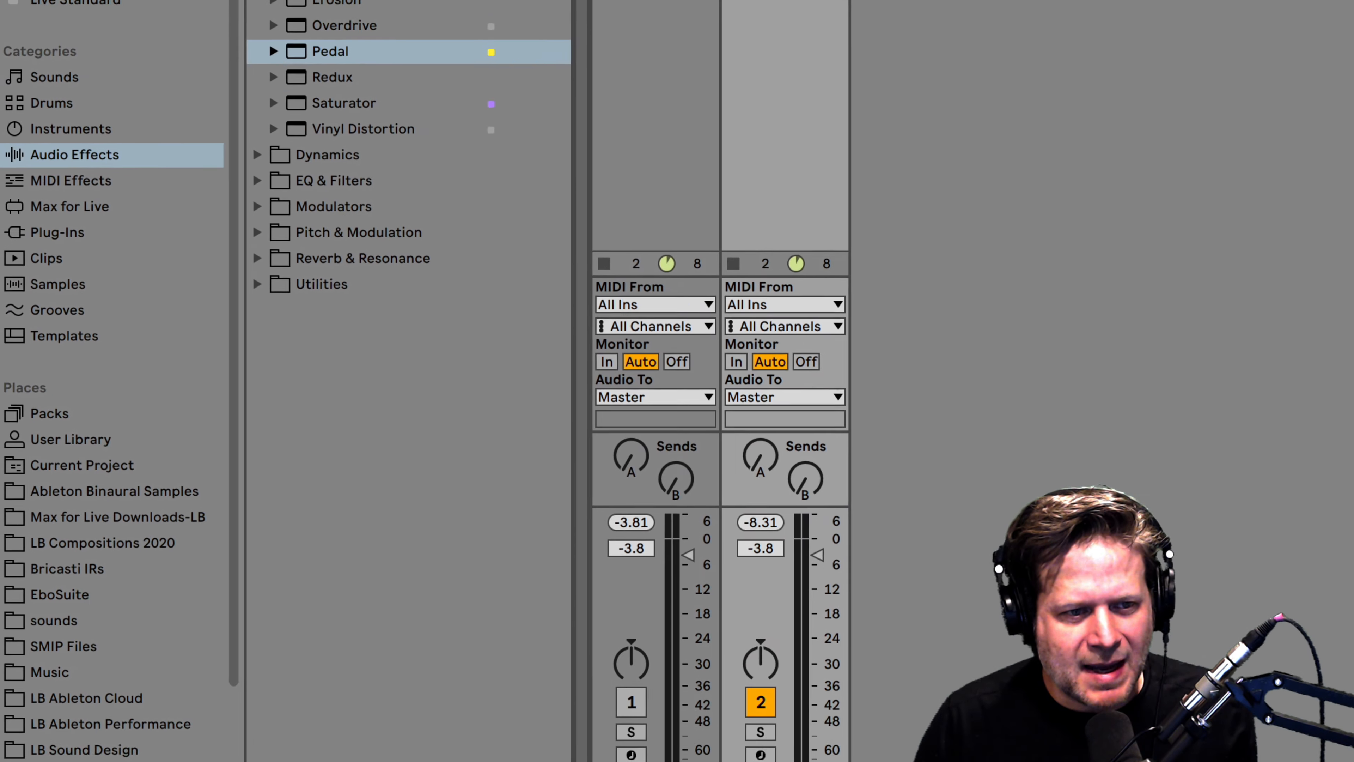
left_click(260, 532)
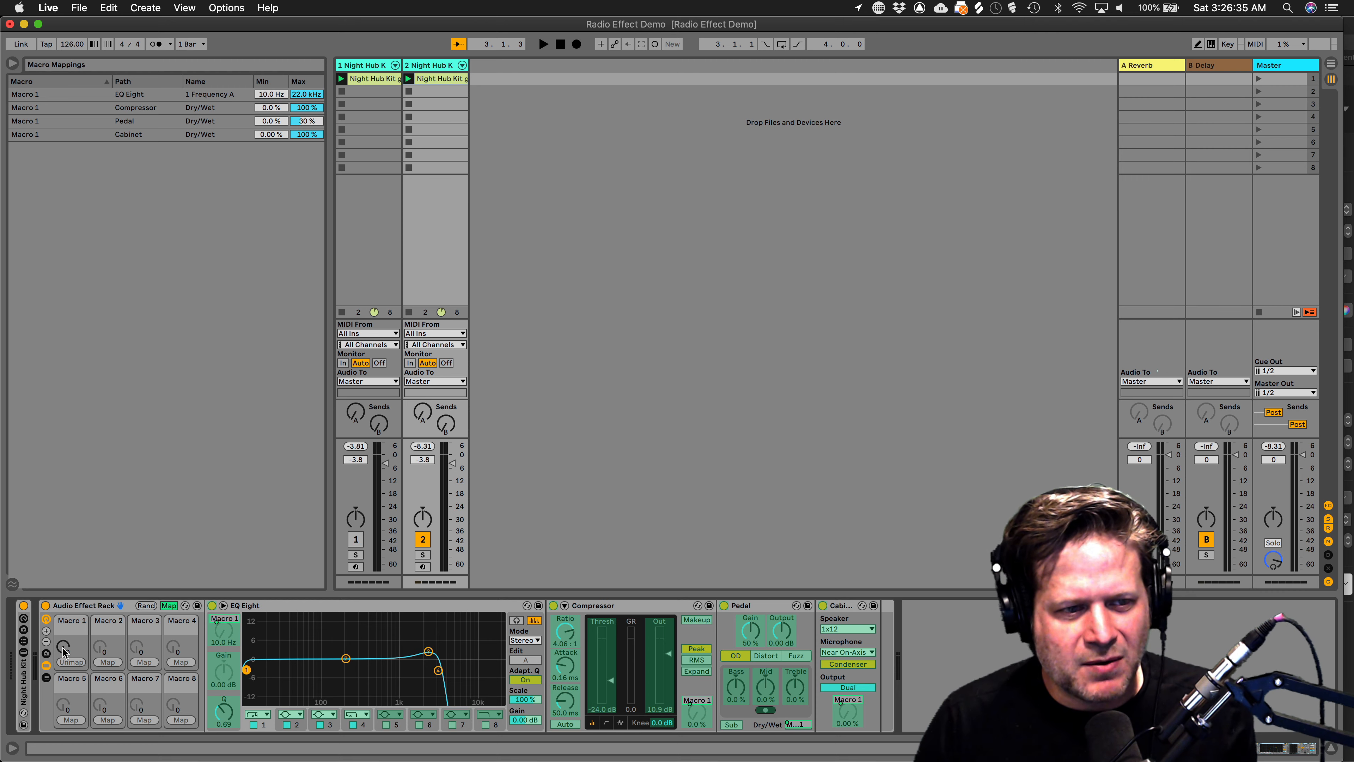
Cap the EQ Eight band 1 frequency mapping at a 300 Hz maximum, testing the Macro 1 sweep.
mouse_move(63, 650)
left_mouse_down()
mouse_move(63, 613)
mouse_move(63, 651)
left_mouse_up()
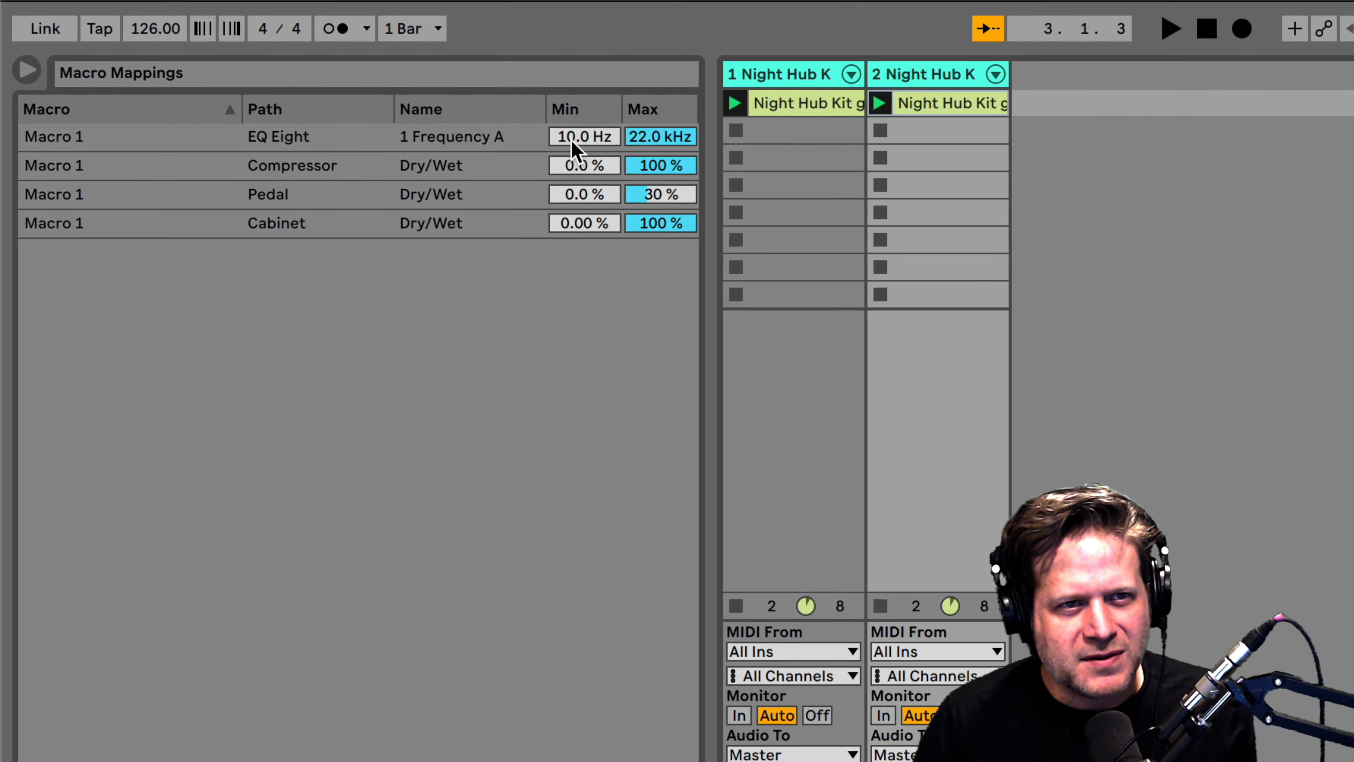
left_click(575, 144)
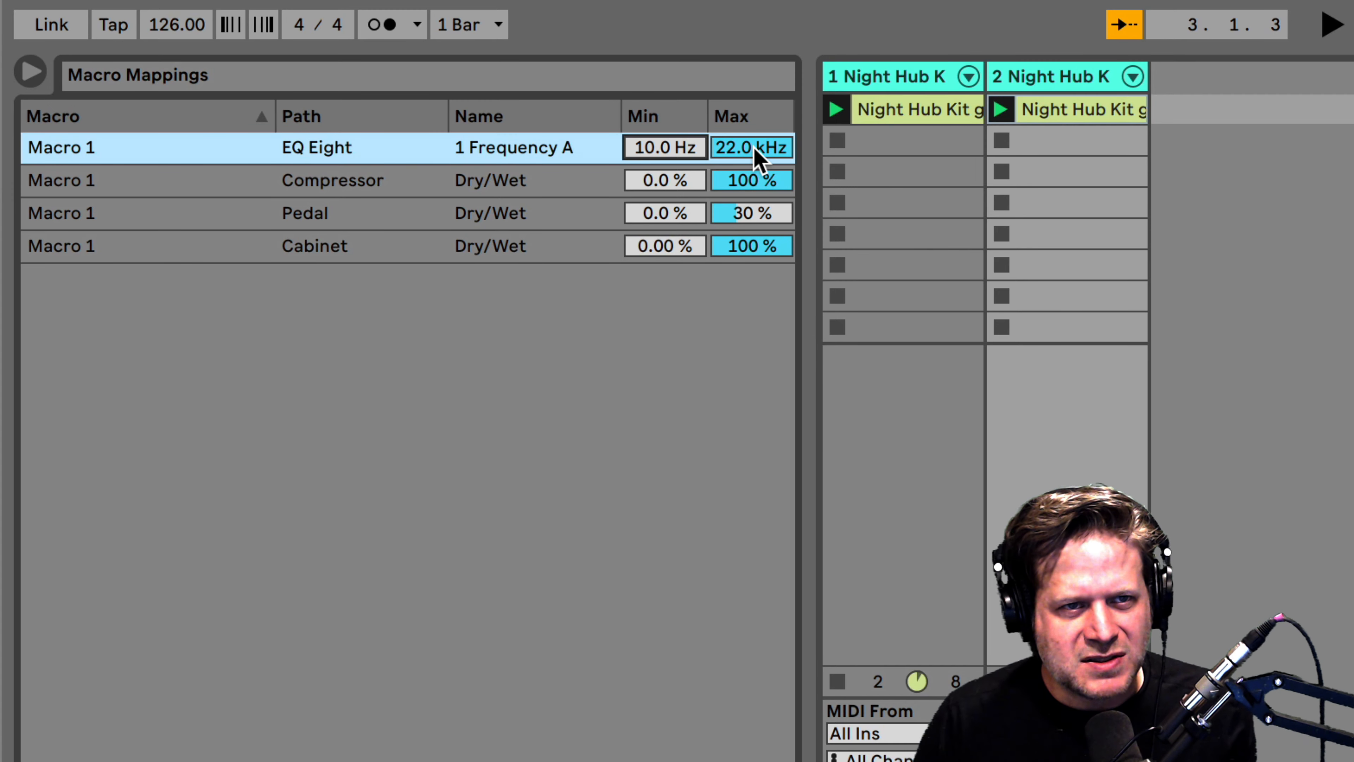
left_click(664, 136)
left_click_drag(752, 145, 752, 165)
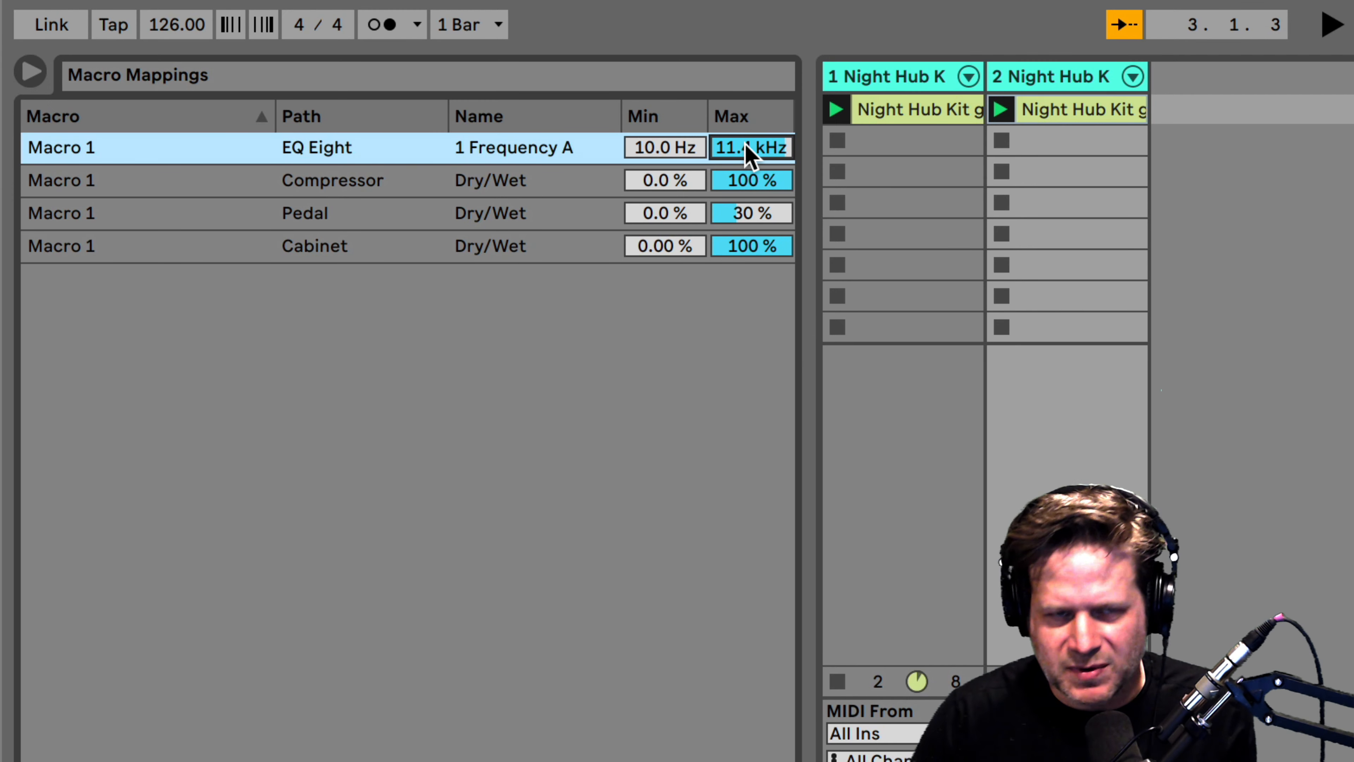
type("300")
key("Return")
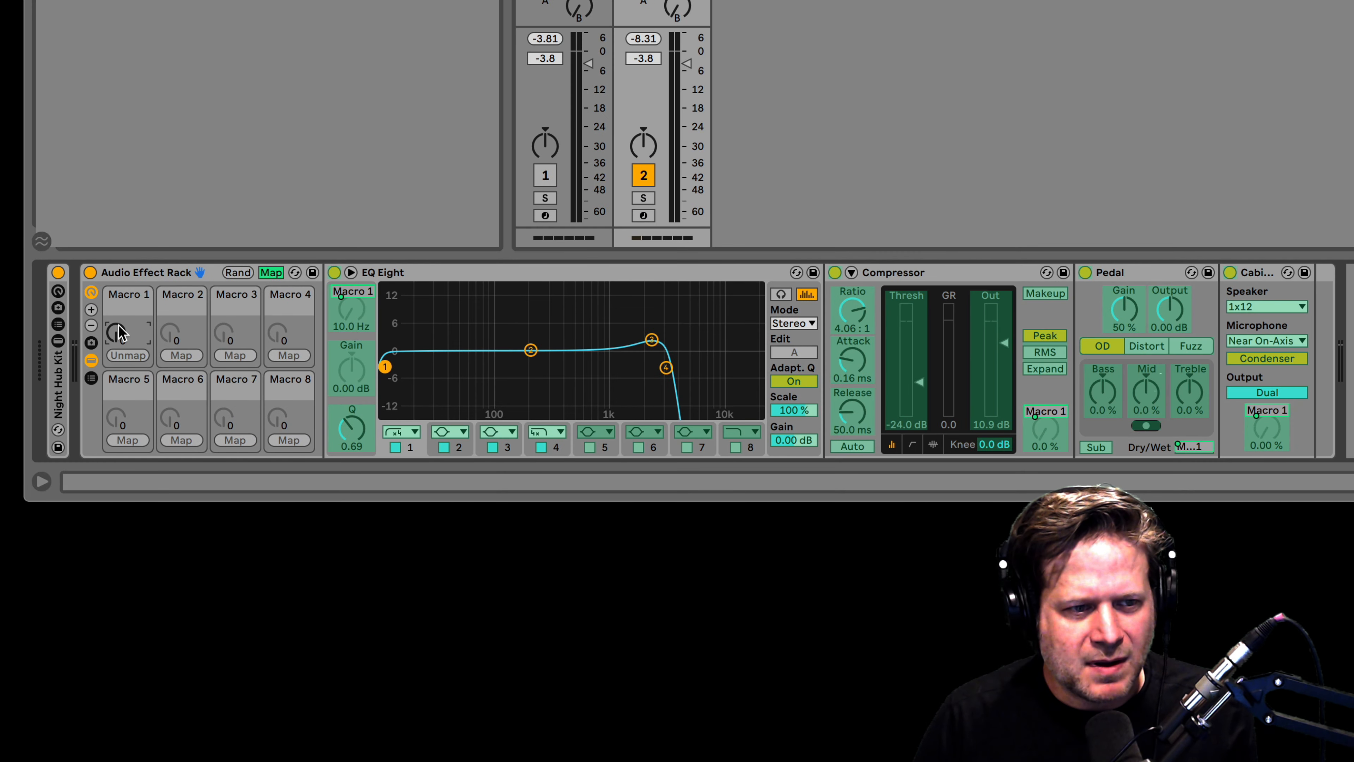
mouse_move(119, 332)
left_mouse_down()
mouse_move(119, 275)
mouse_move(119, 332)
left_mouse_up()
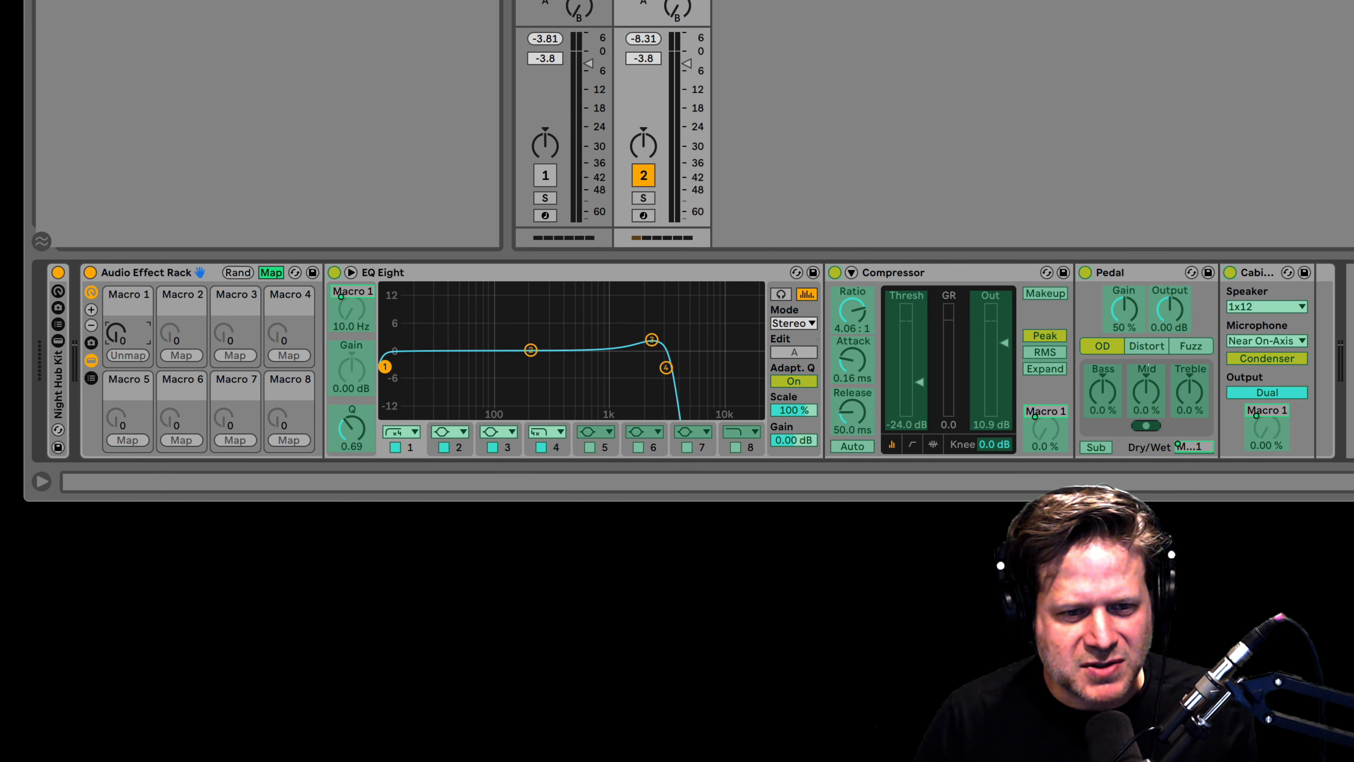
left_click(667, 368)
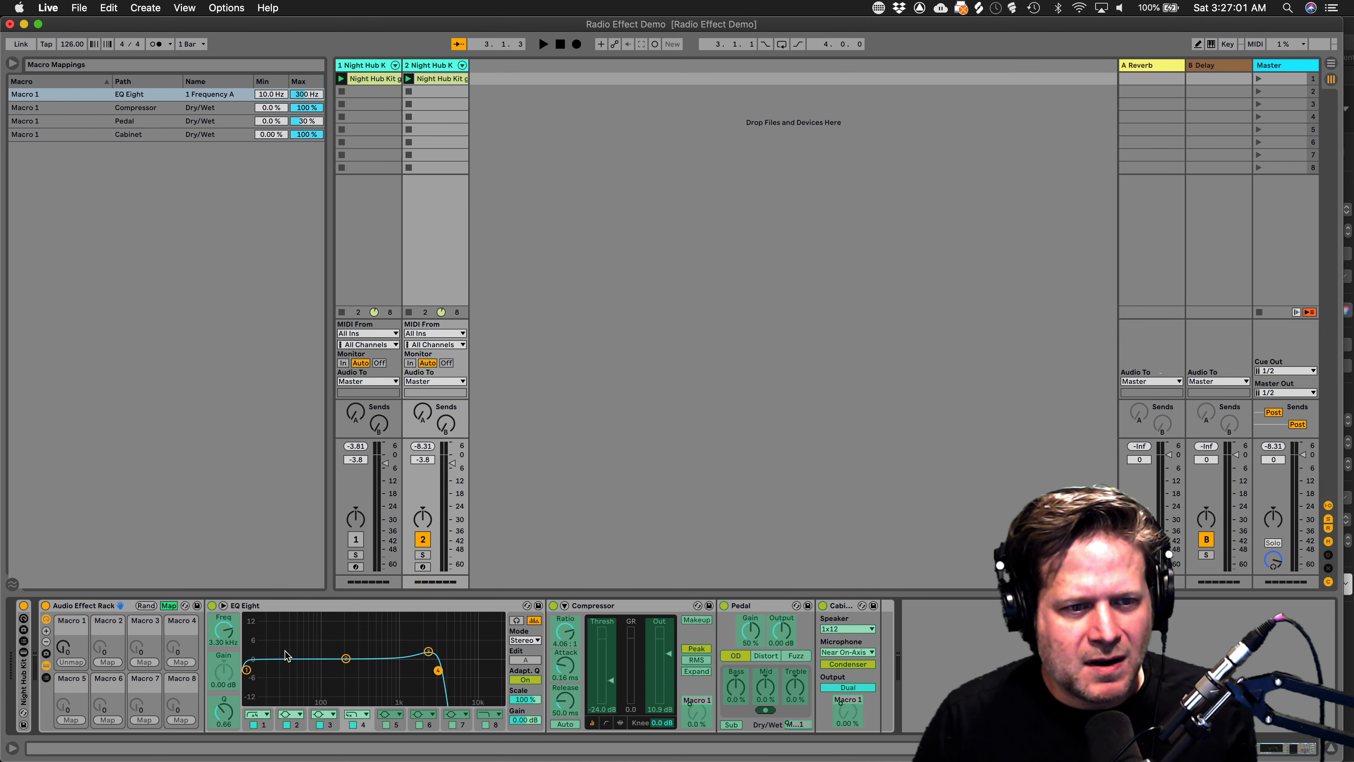
Map EQ Eight band 4 frequency to Macro 1.
right_click(227, 635)
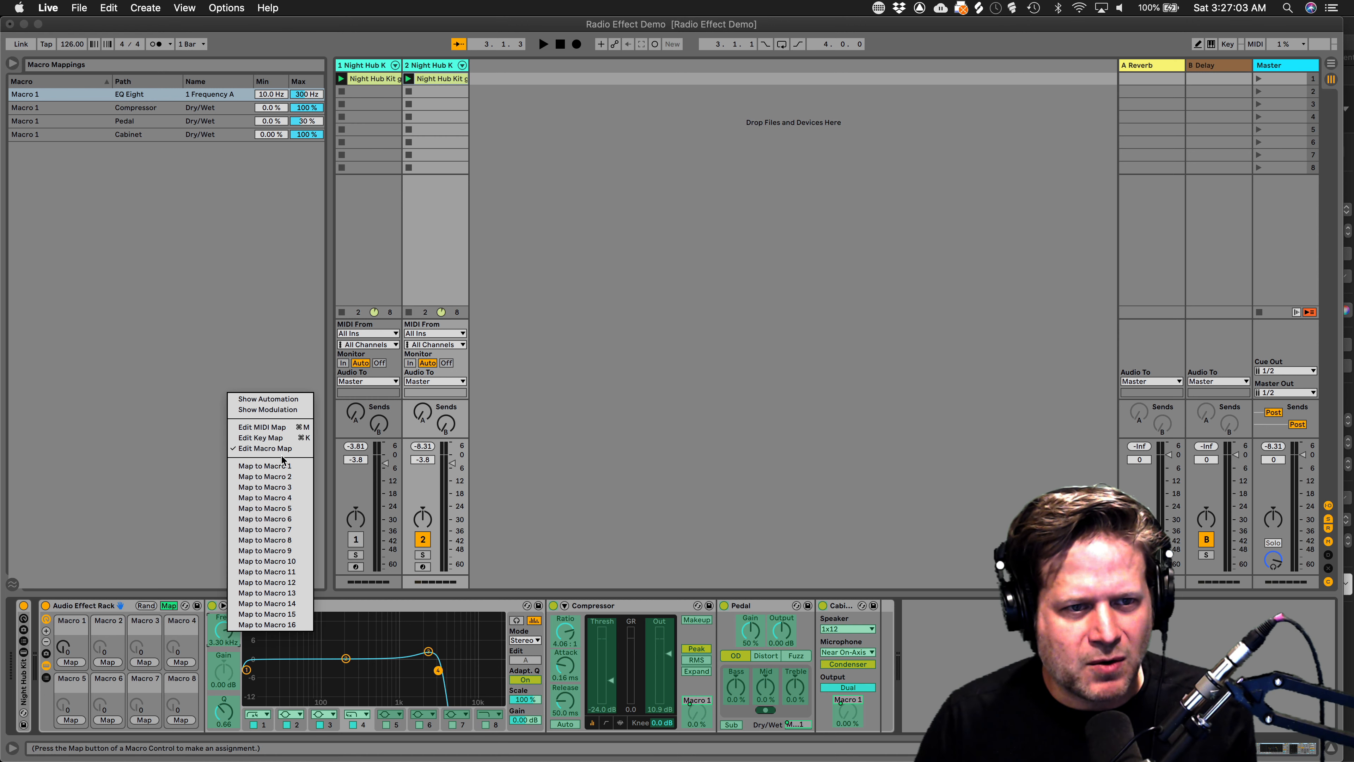
left_click(283, 466)
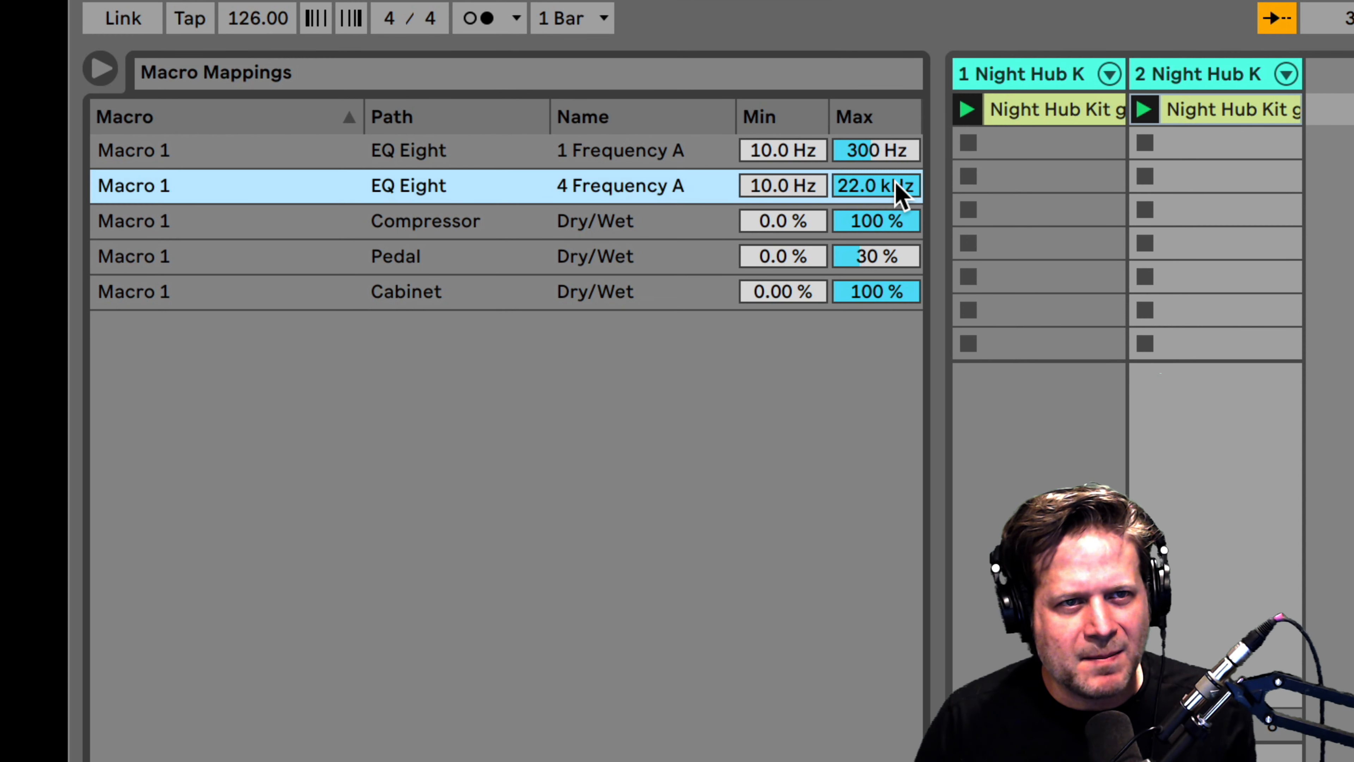
left_click(898, 188)
mouse_move(898, 187)
left_mouse_down()
mouse_move(898, 277)
mouse_move(898, 188)
left_mouse_up()
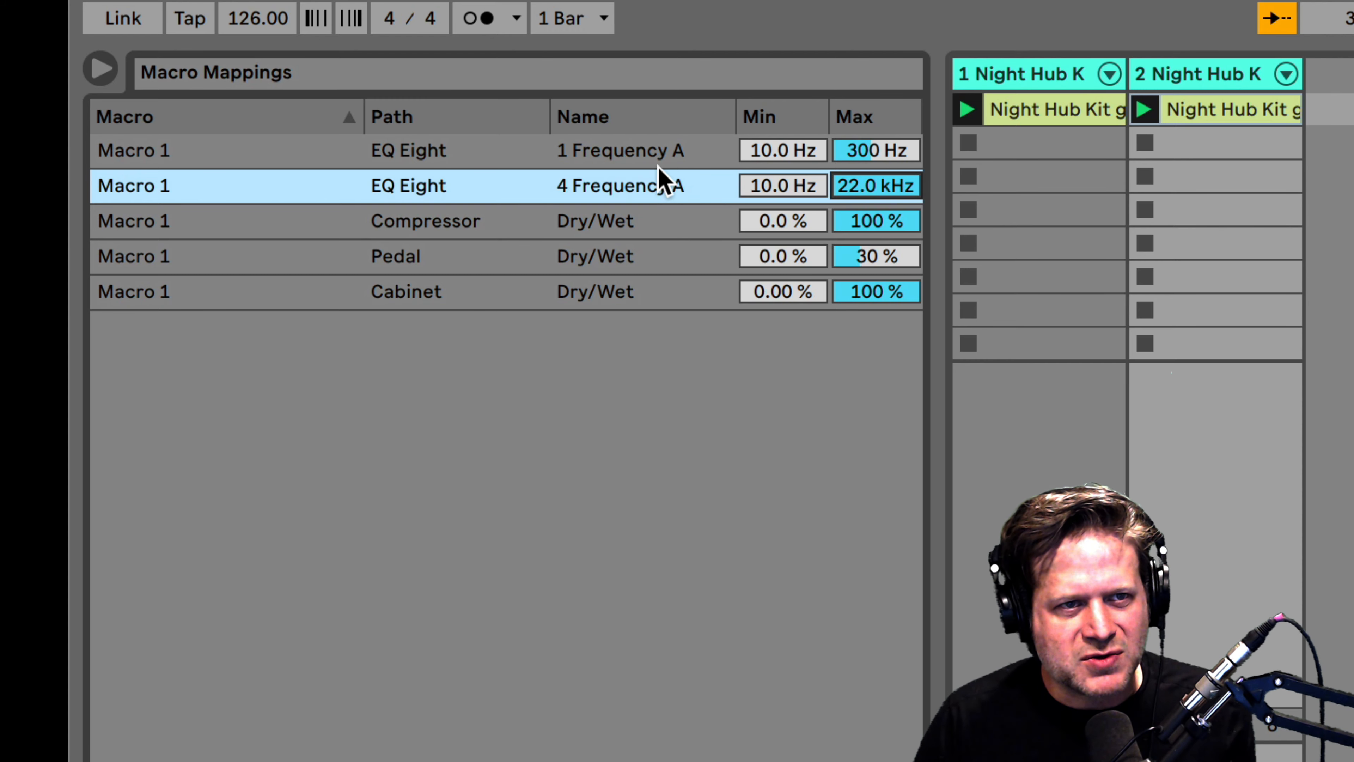
Invert the band 4 frequency mapping's range and set its maximum to 3300 Hz.
right_click(638, 199)
left_click(690, 224)
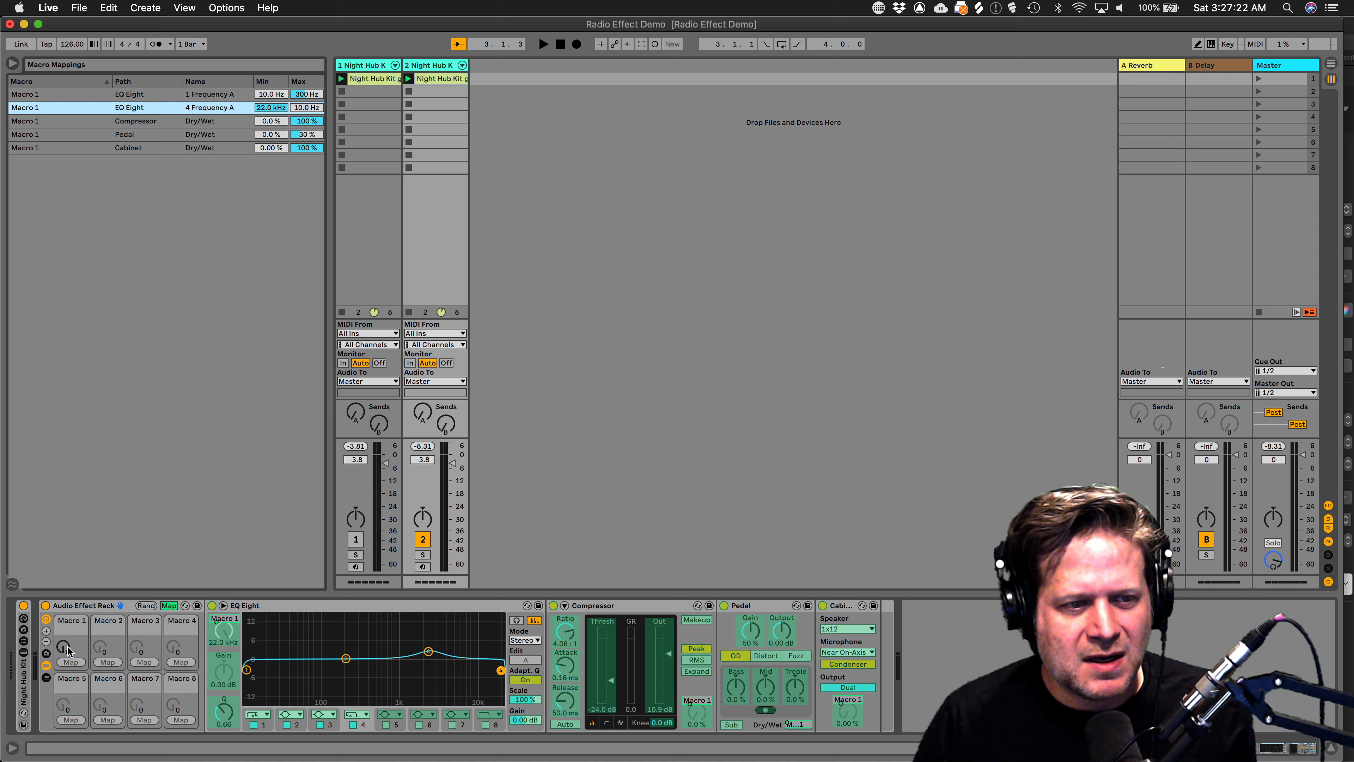
mouse_move(67, 651)
left_mouse_down()
mouse_move(68, 582)
mouse_move(67, 650)
left_mouse_up()
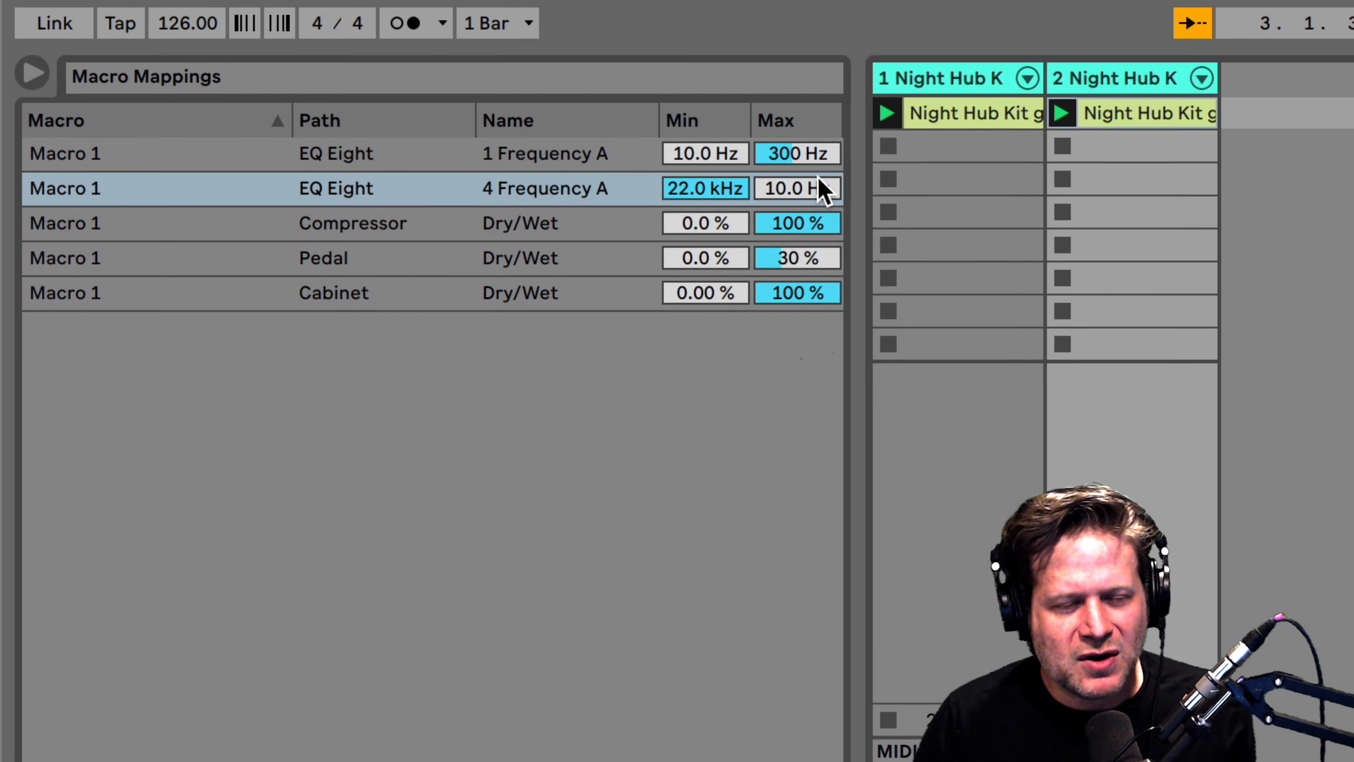
left_click(800, 194)
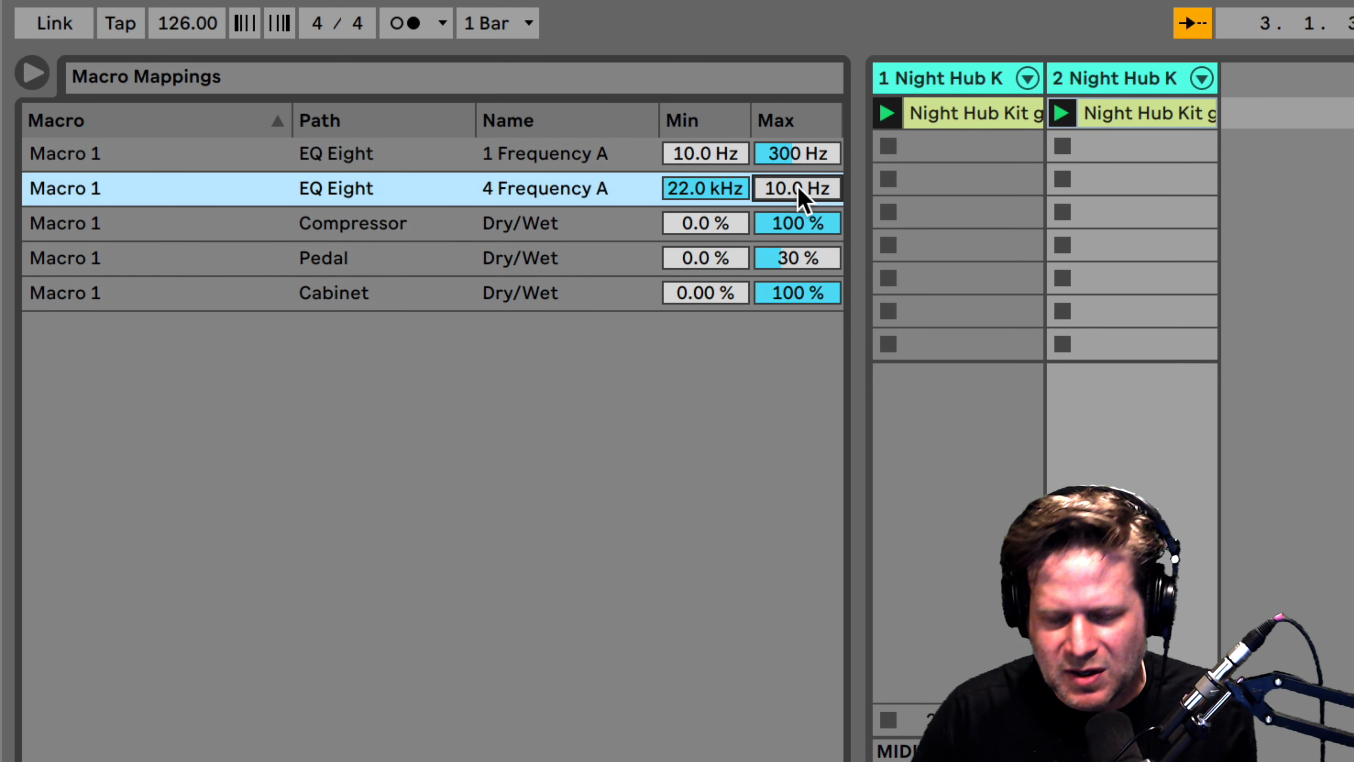
type("3300")
key("Return")
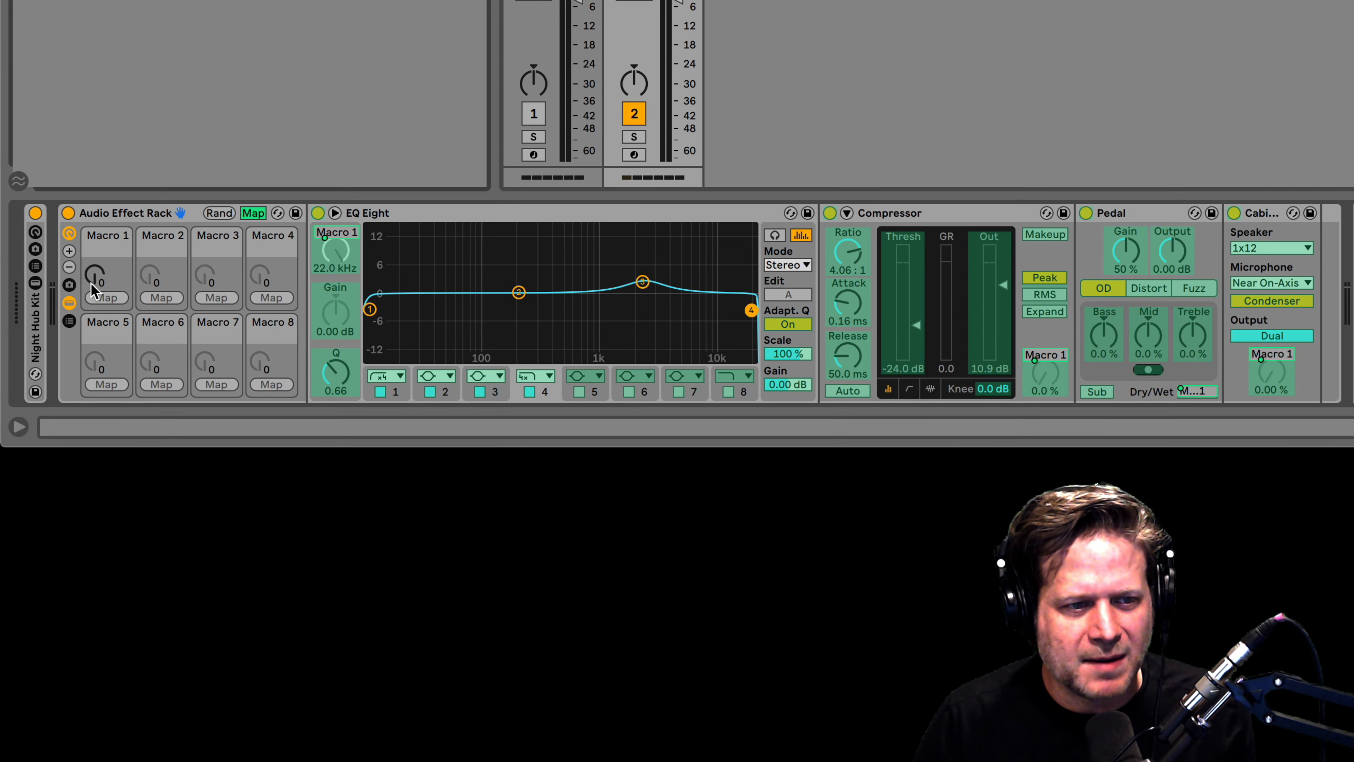
Turn Macro 1 fully up to hear the band-pass, then show EQ band 3's peak settings.
mouse_move(94, 291)
left_mouse_down()
mouse_move(94, 227)
mouse_move(94, 290)
left_mouse_up()
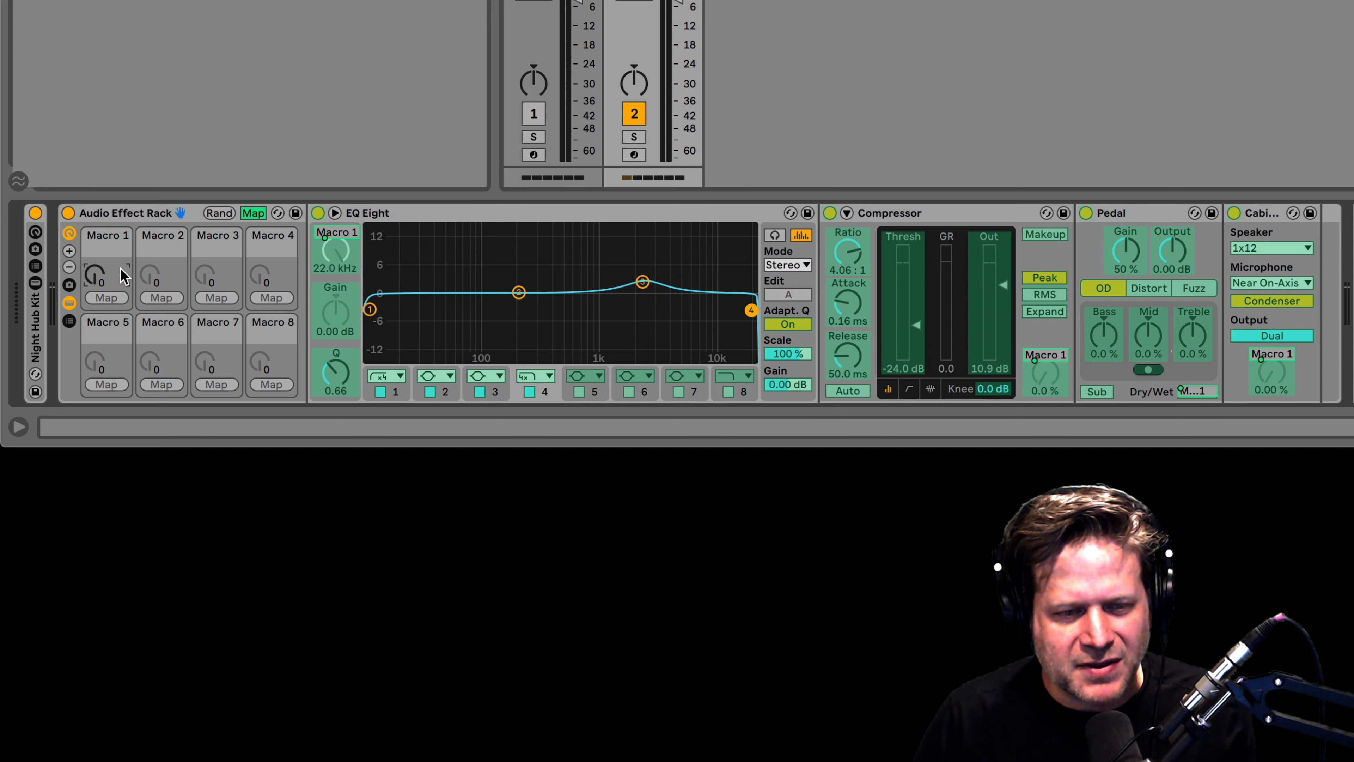
left_click(642, 282)
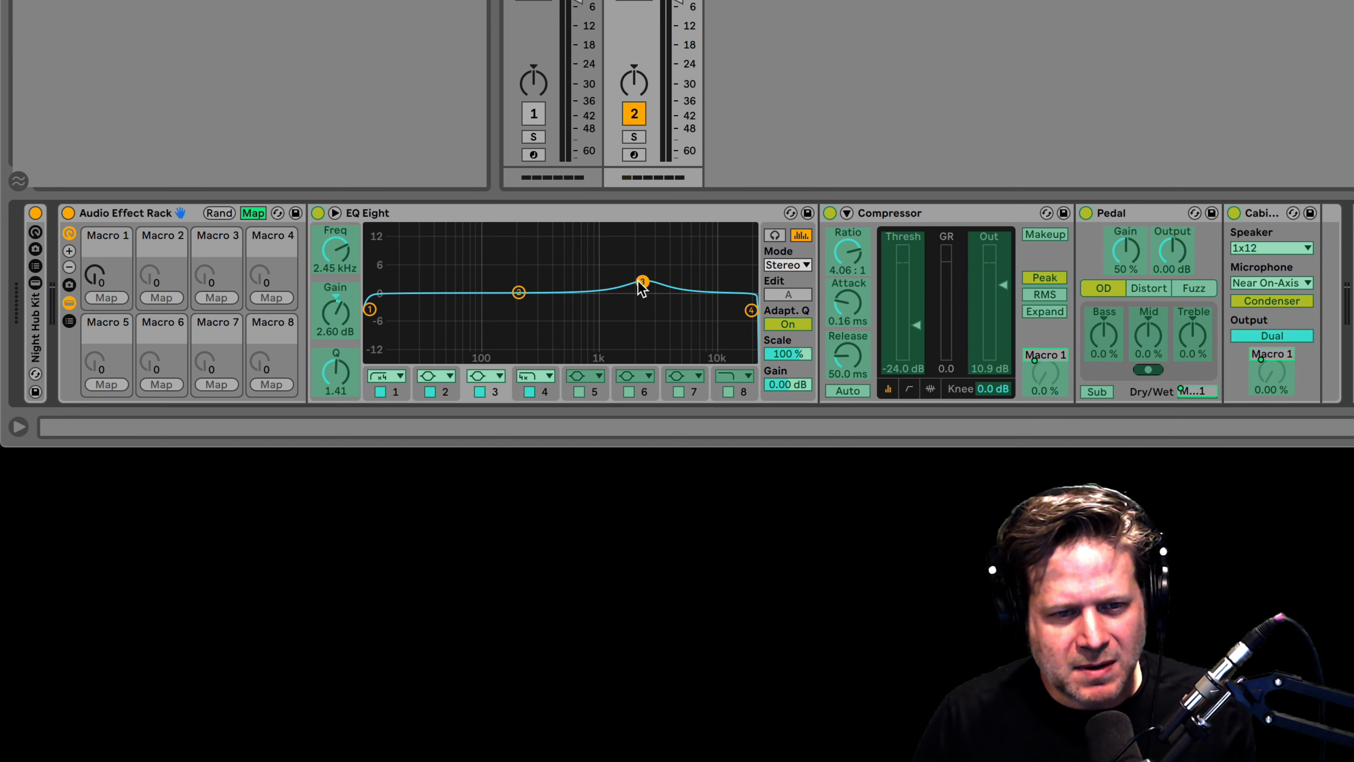
Map EQ Eight band 3 gain to Macro 1 with a range of 0 dB to 4 dB.
right_click(349, 305)
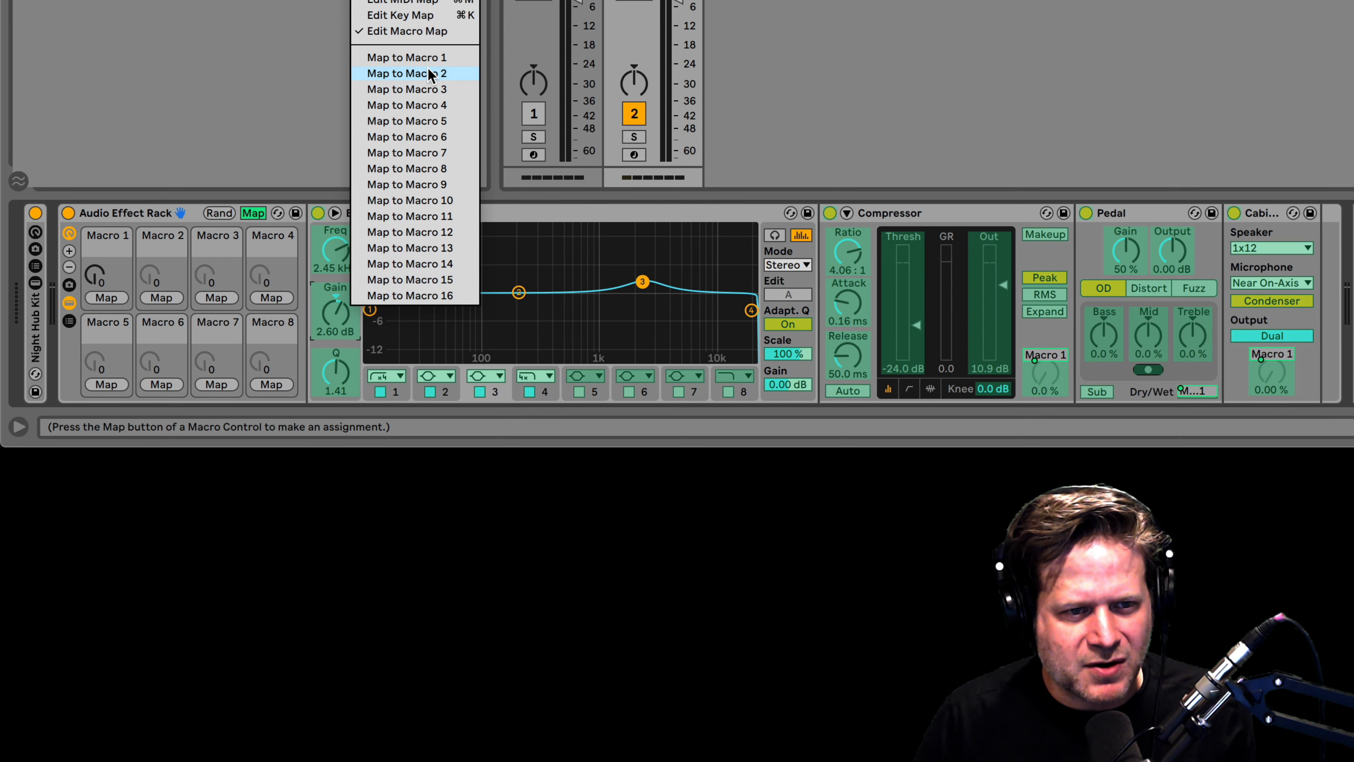
left_click(427, 57)
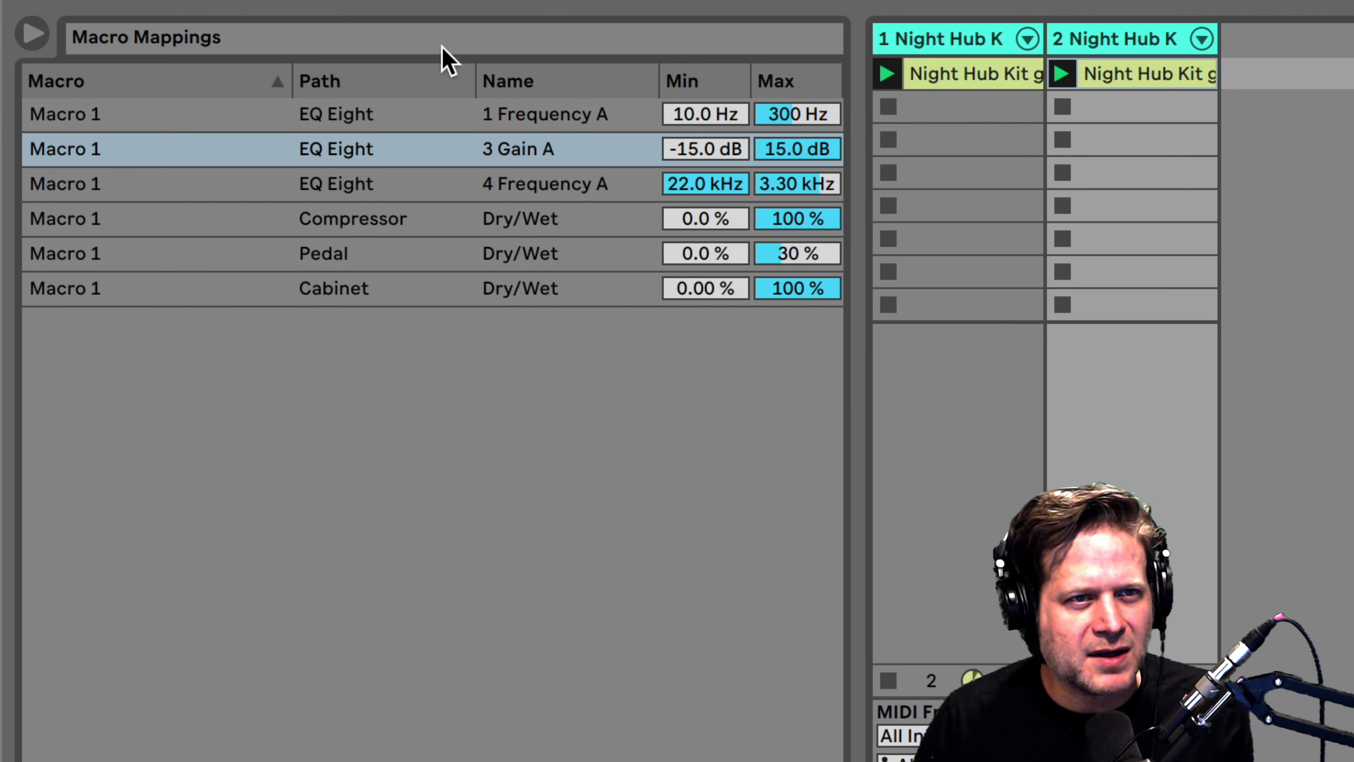
left_click(730, 149)
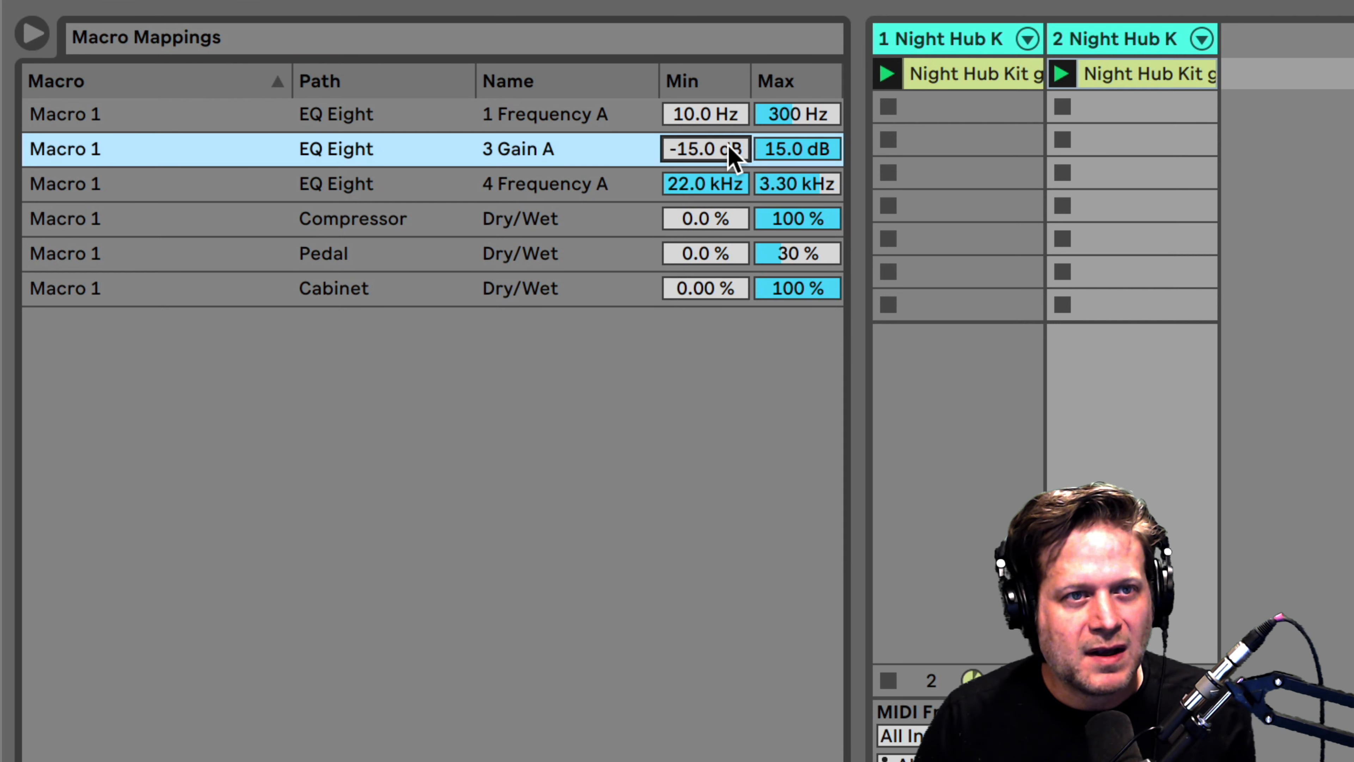
type("0")
key("Return")
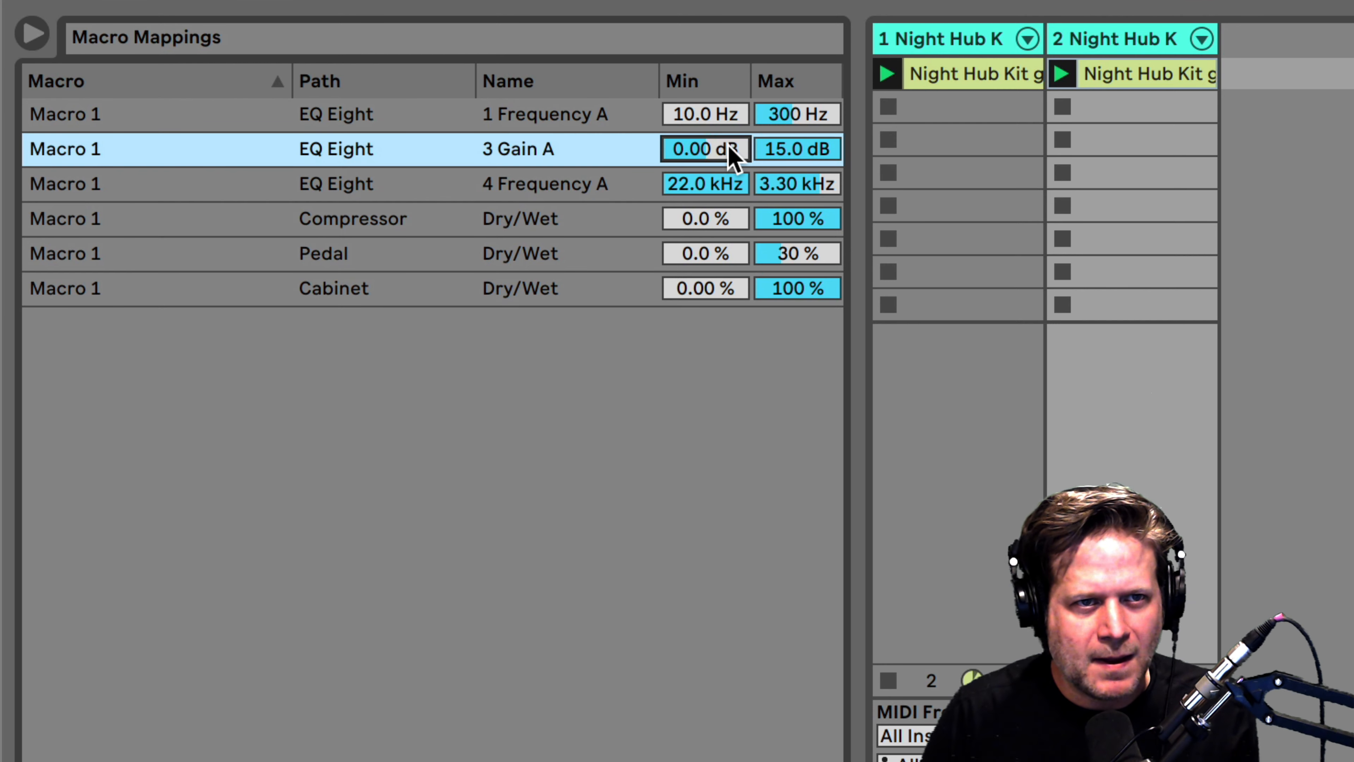
left_click(807, 153)
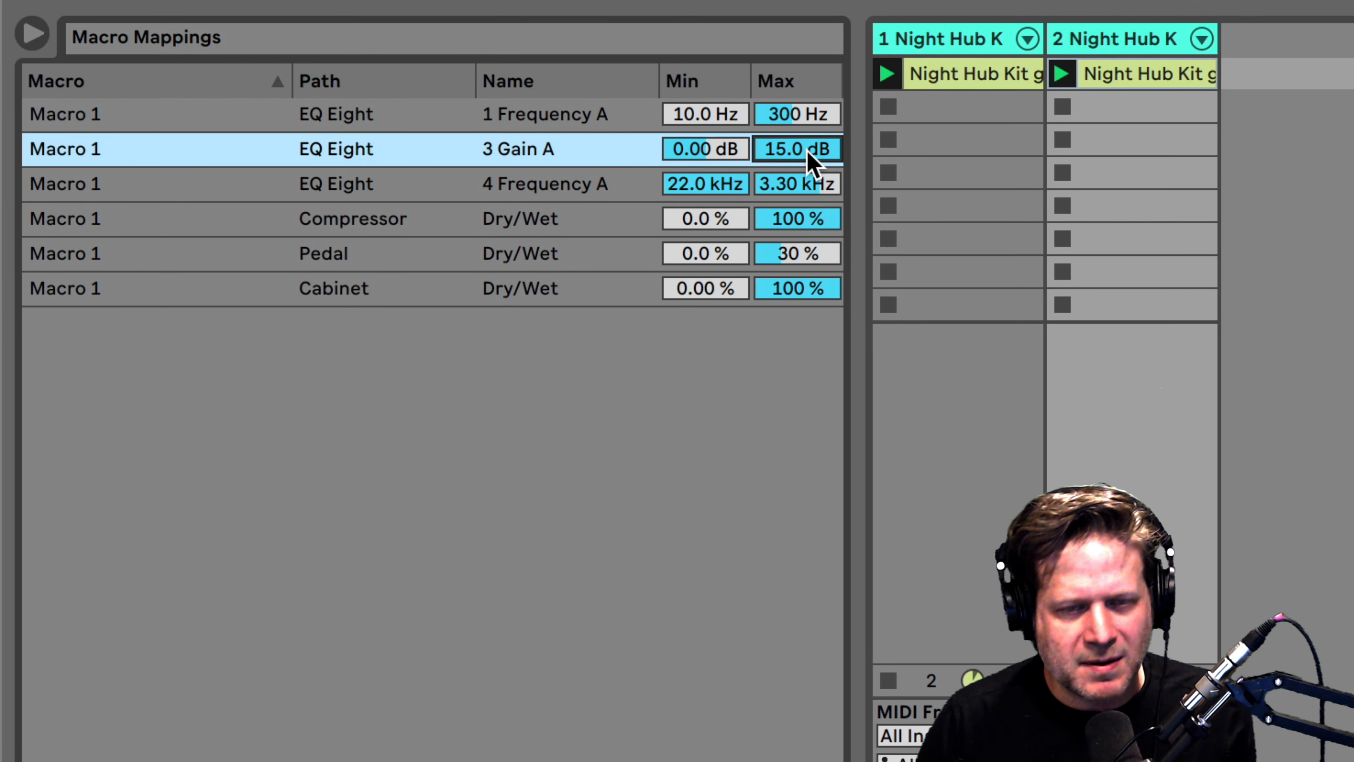
type("4")
key("Return")
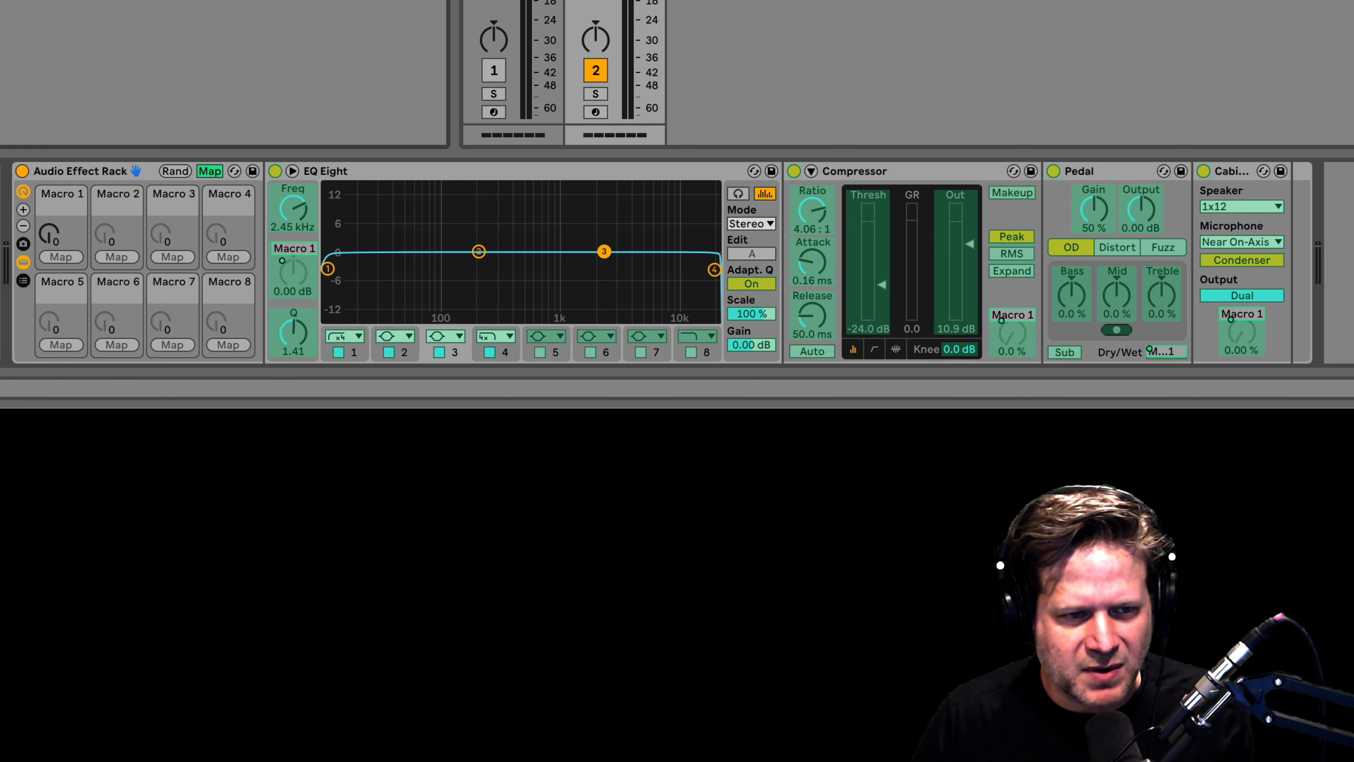
Exit mapping mode, play the drums and raise Macro 1 to 65 to hear the effect.
left_click(210, 171)
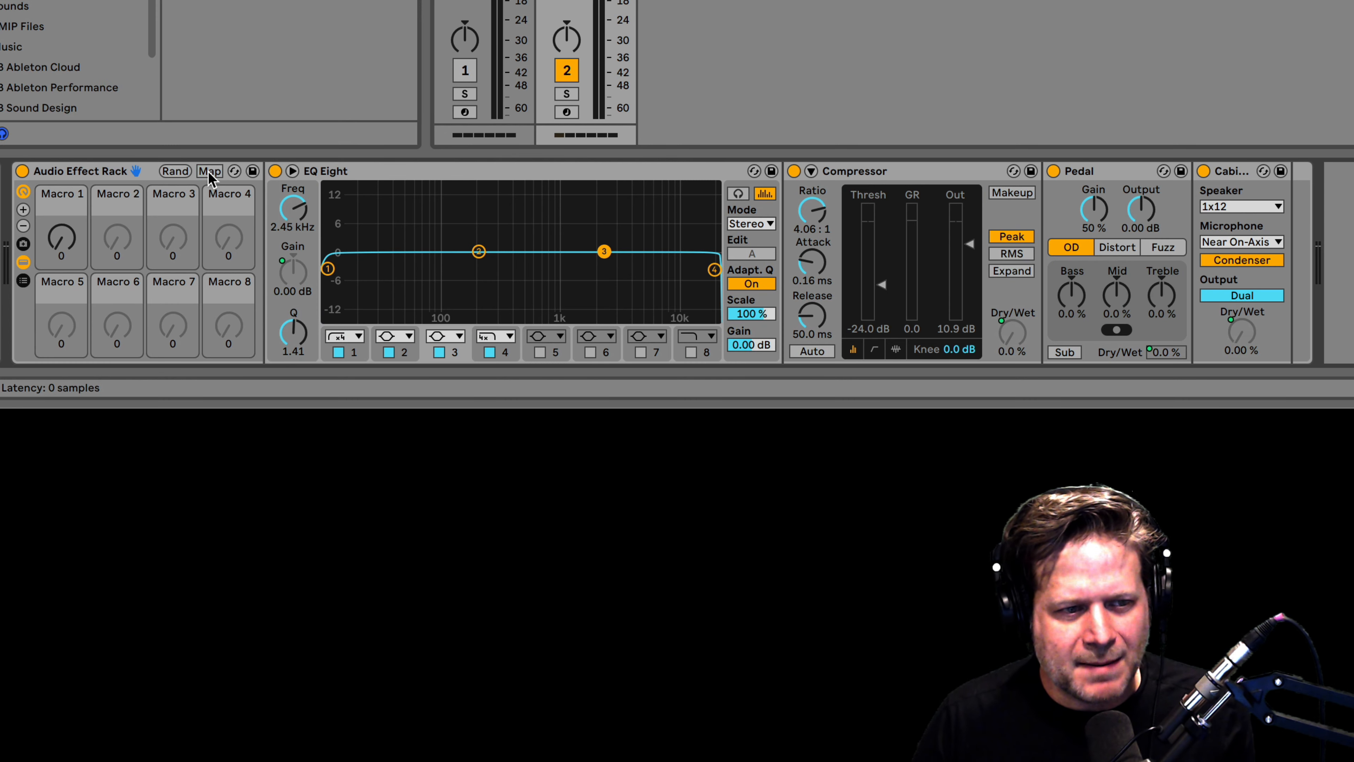
key("space")
left_click(62, 253)
mouse_move(62, 253)
left_mouse_down()
mouse_move(61, 182)
mouse_move(62, 251)
left_mouse_up()
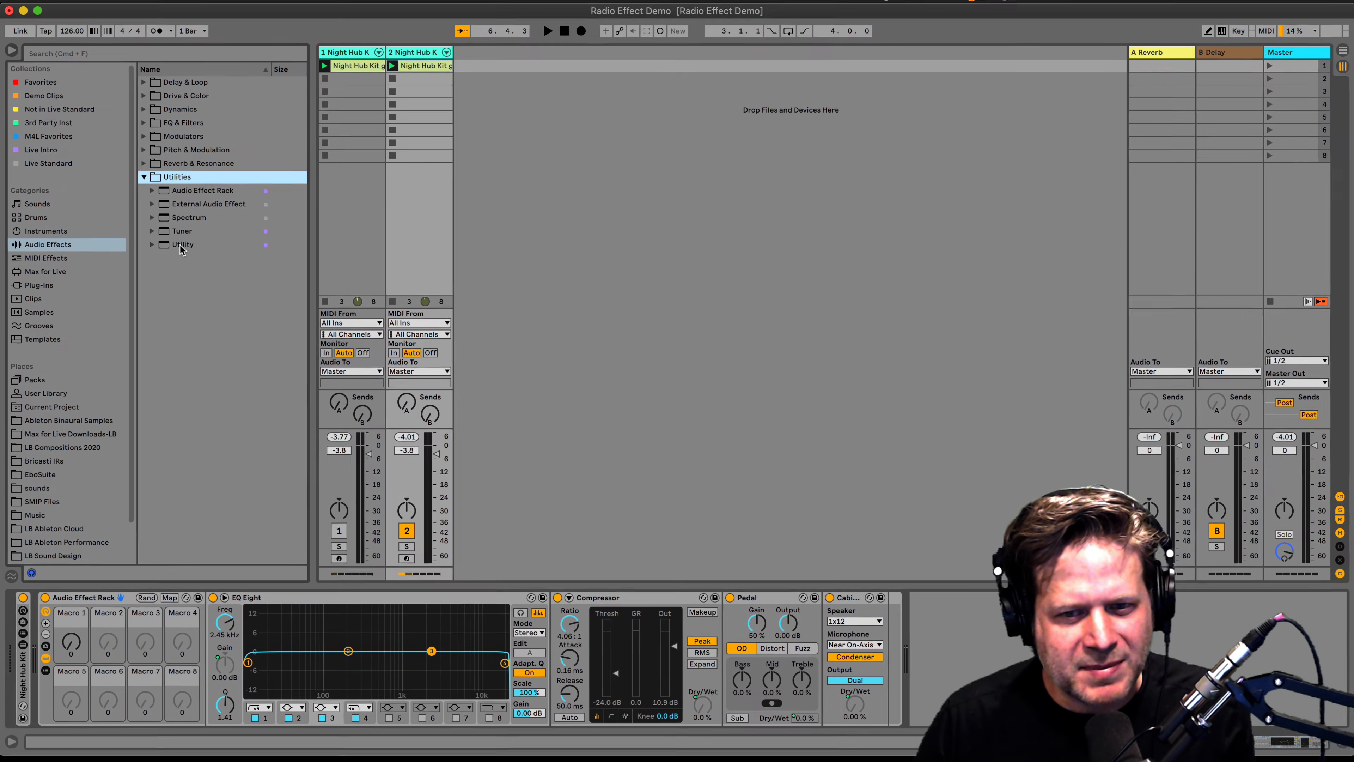
Add a Utility device after Cabinet and map its Gain to Macro 1 with a 0 dB minimum.
left_click(181, 247)
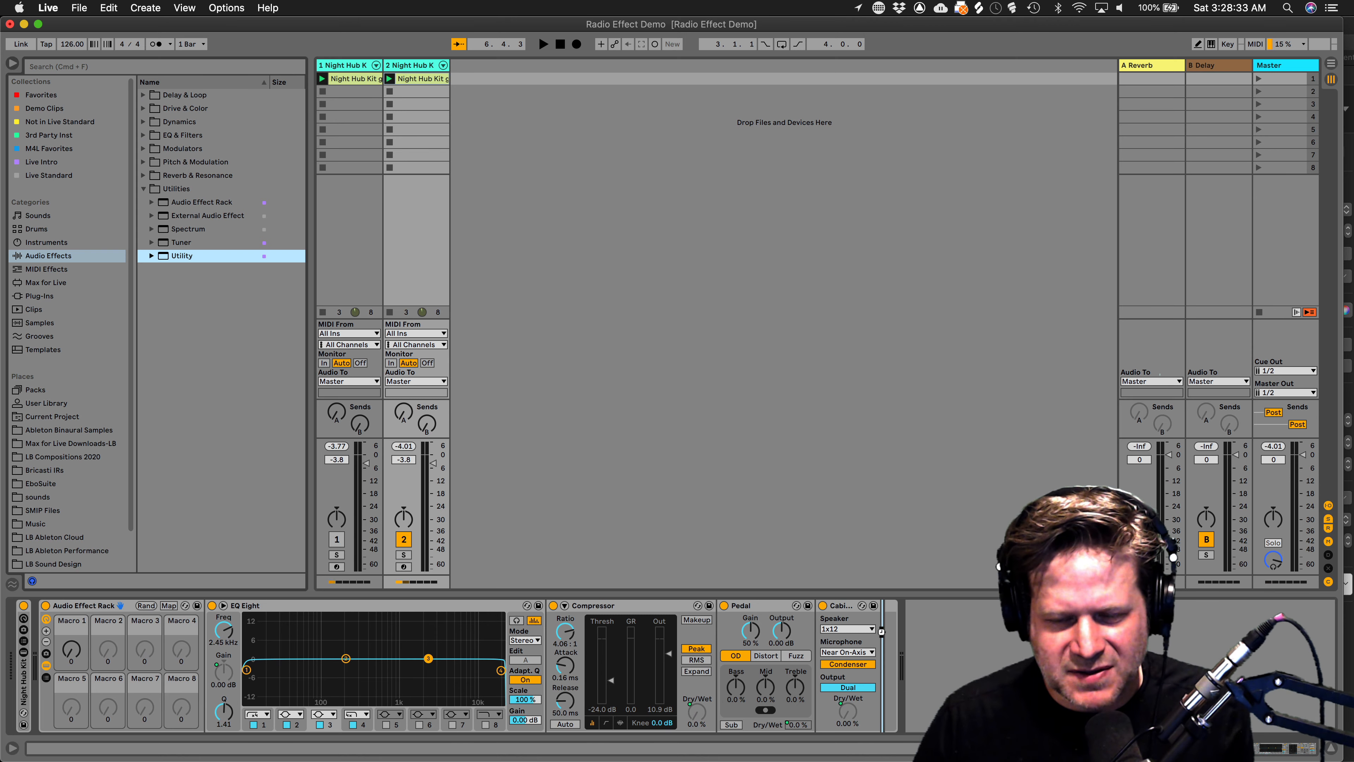
left_click_drag(181, 256, 882, 632)
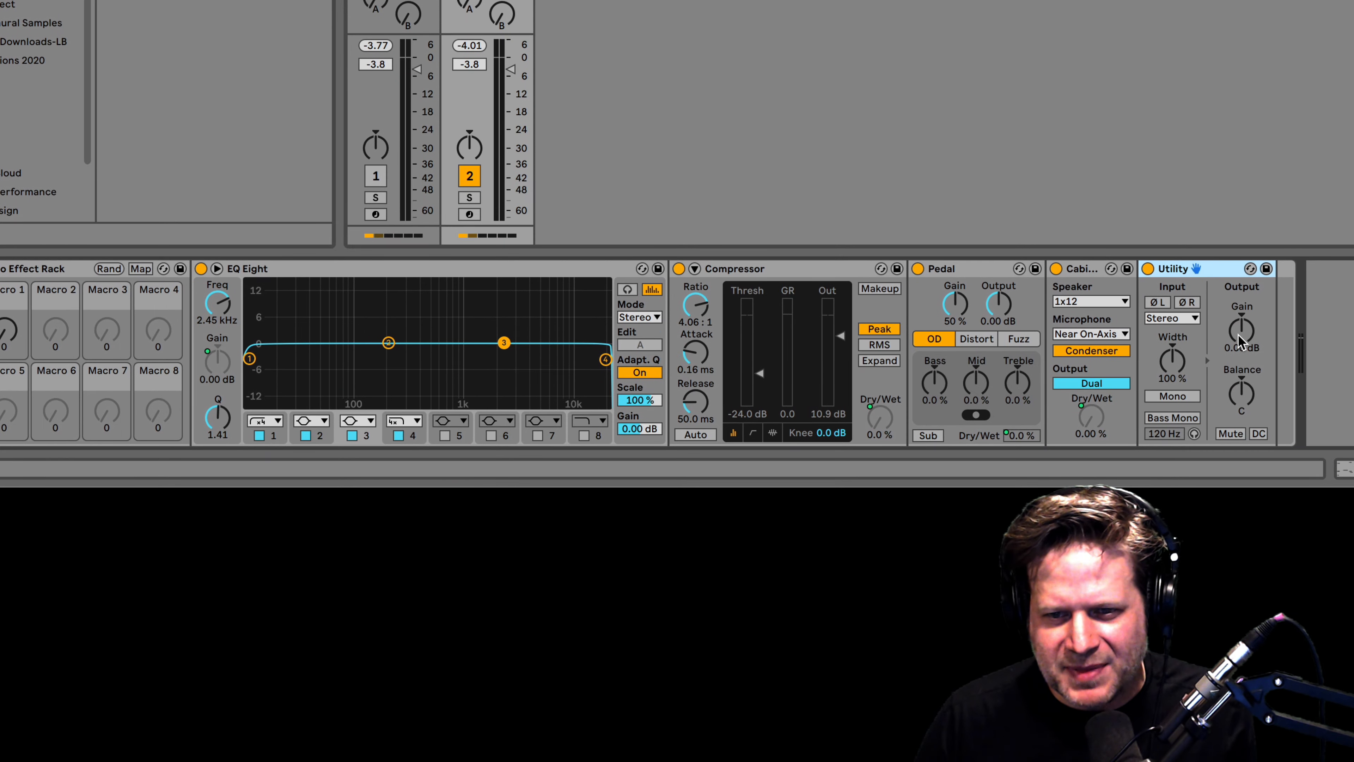
right_click(1239, 342)
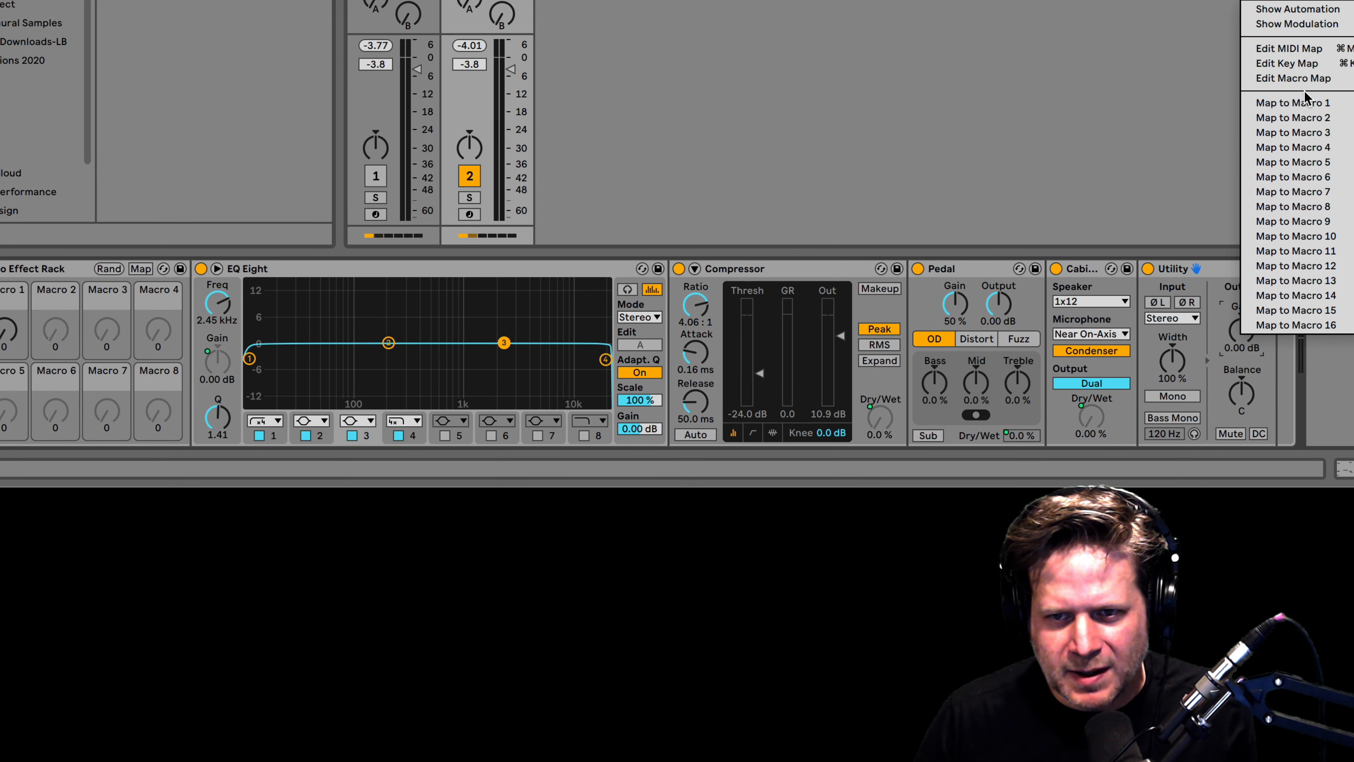
left_click(1307, 103)
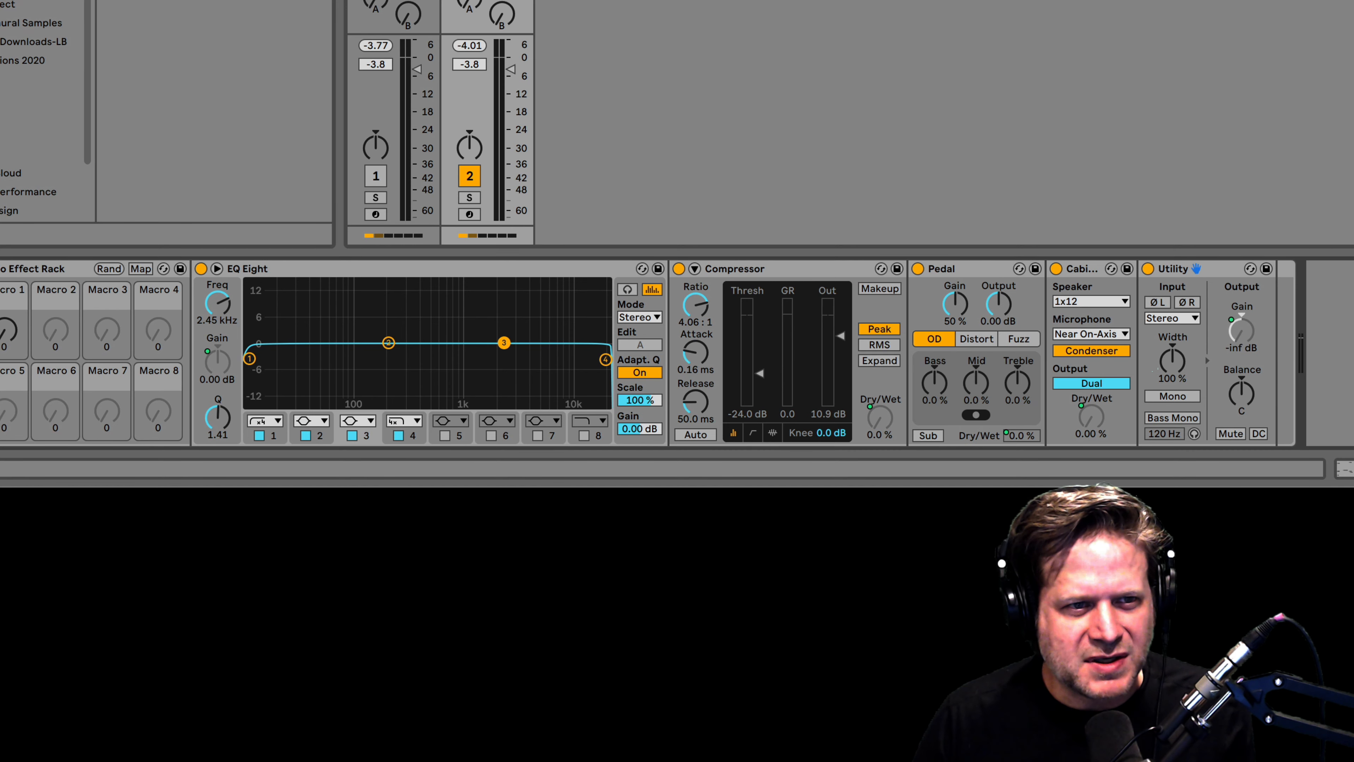
left_click(141, 269)
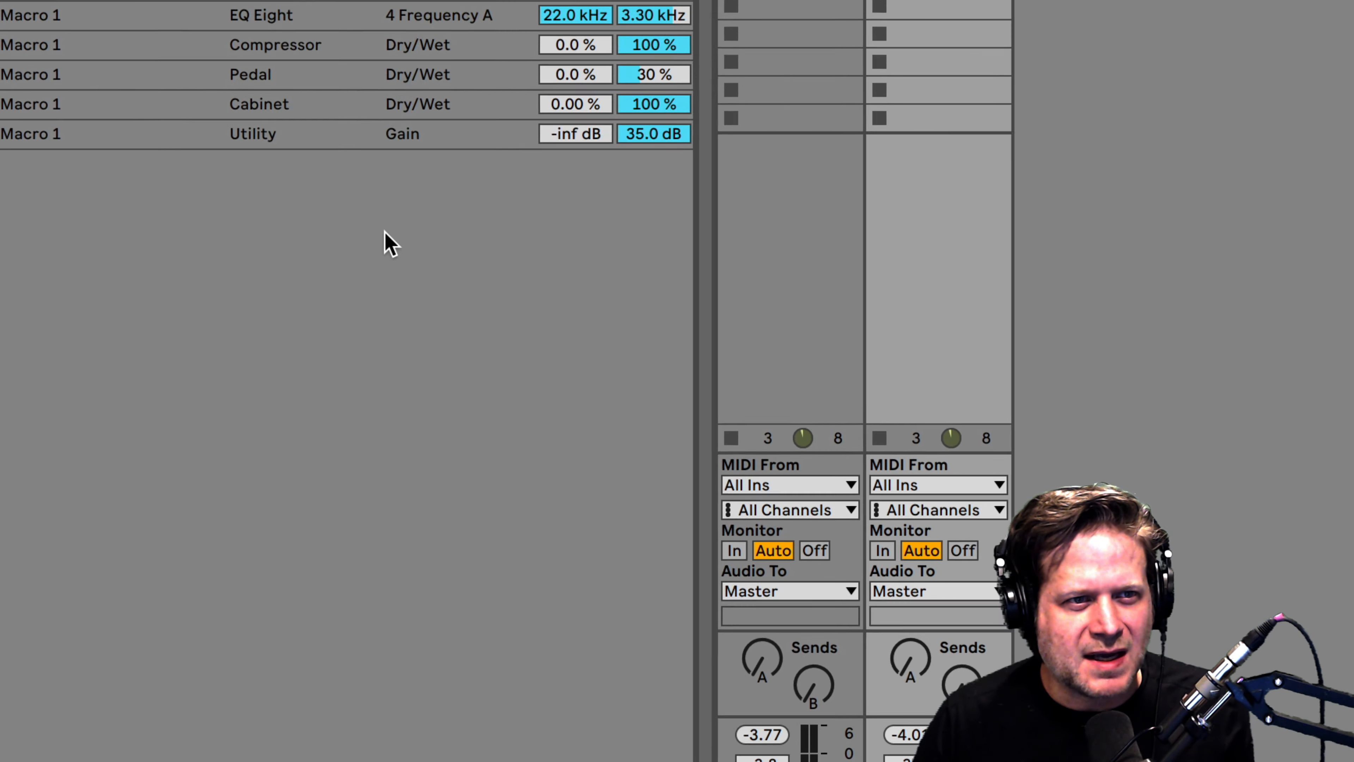
left_click(673, 303)
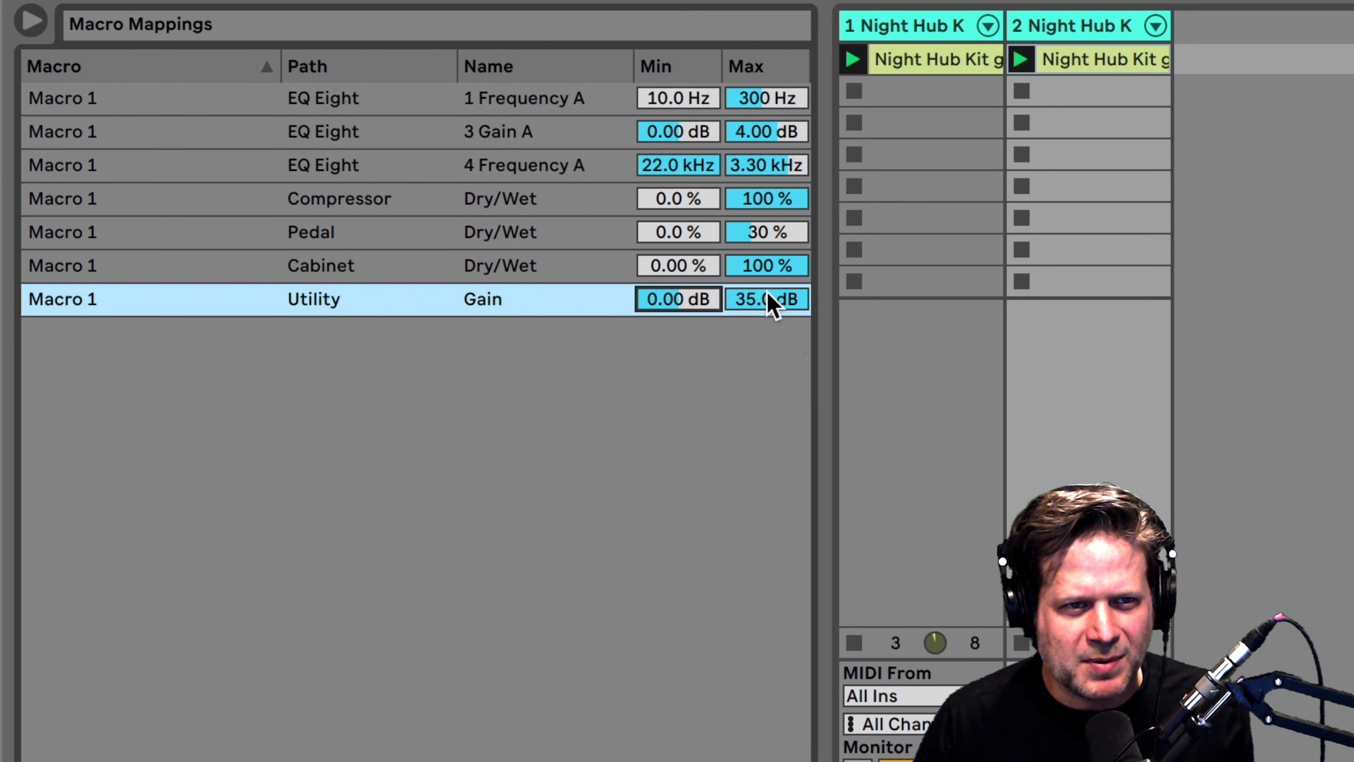
left_click(771, 302)
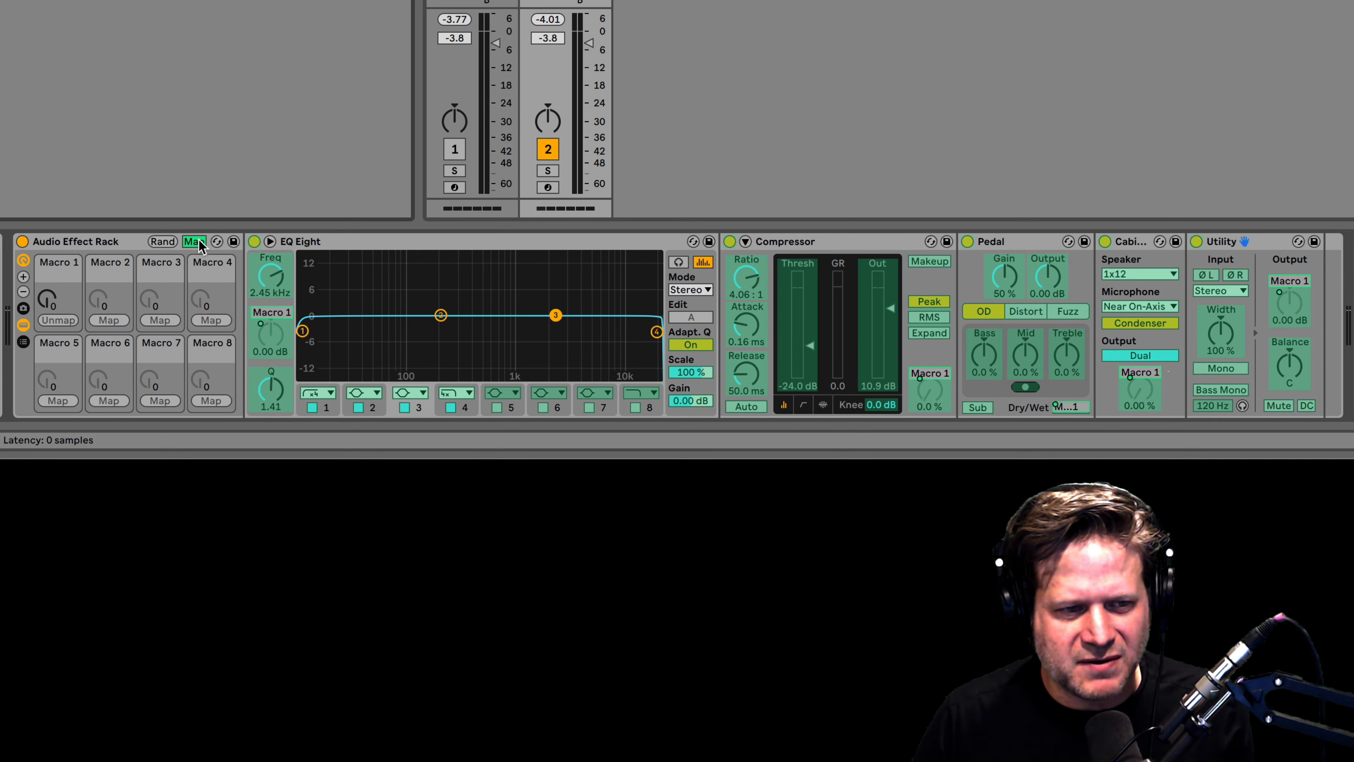
Leave mapping mode and sweep Macro 1 up and down to test all mapped devices.
left_click(194, 241)
left_click_drag(58, 302, 58, 379)
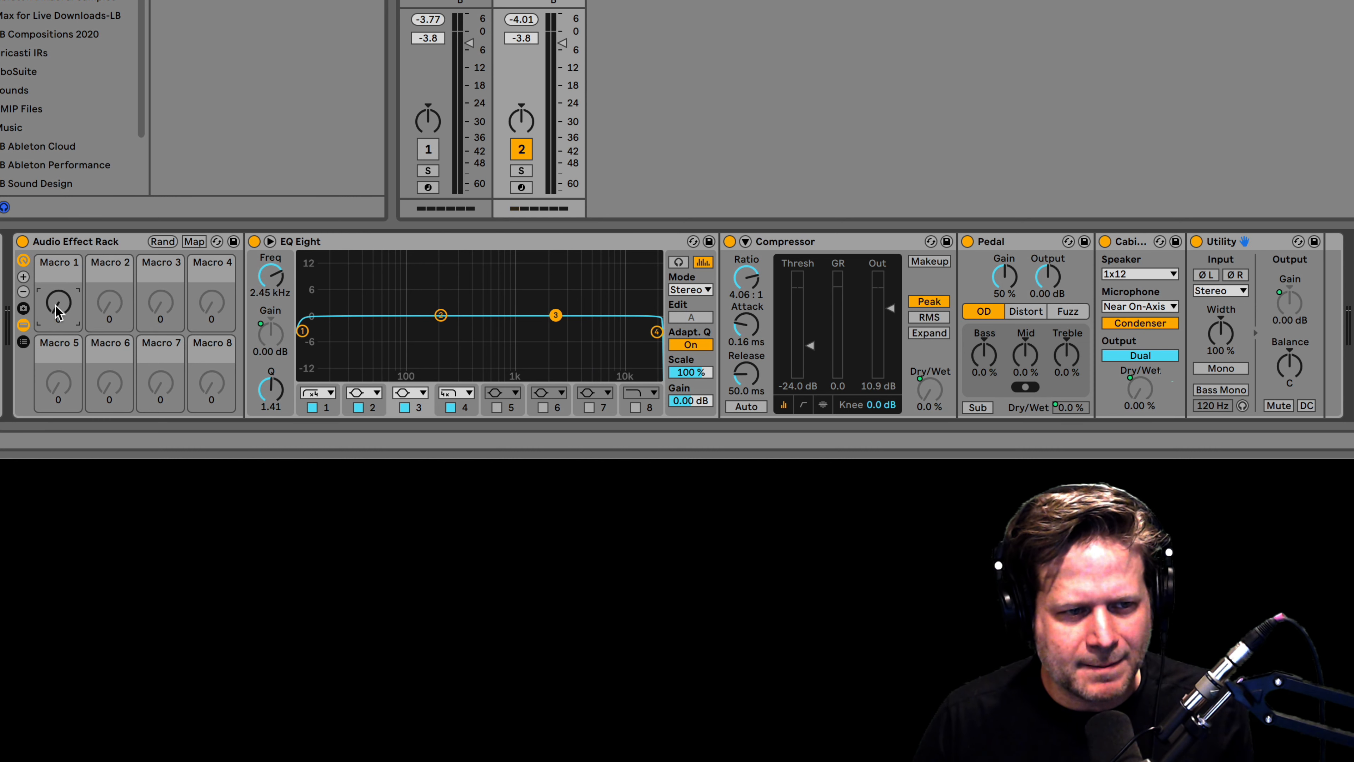
mouse_move(58, 309)
left_mouse_down()
mouse_move(58, 202)
mouse_move(58, 298)
left_mouse_up()
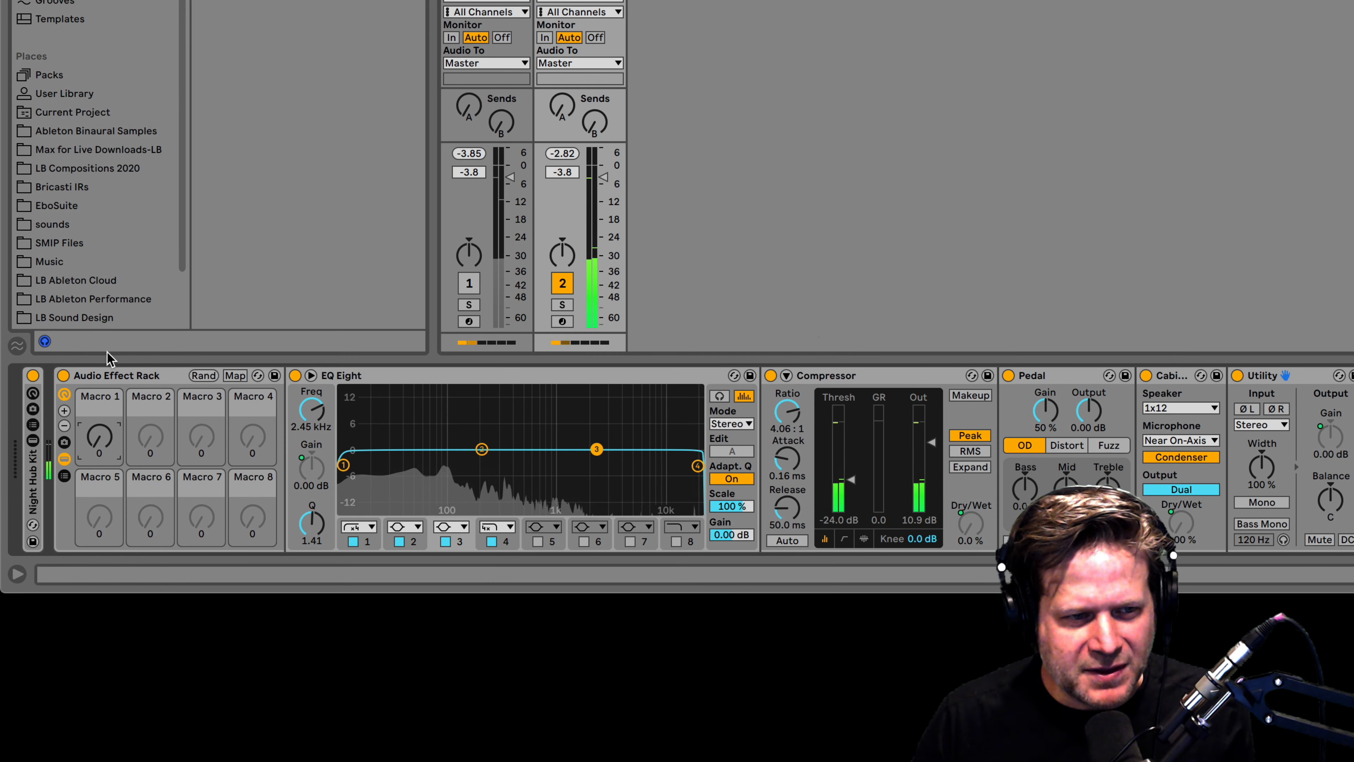
Rename Macro 1 to 'Radio D/W'.
right_click(109, 401)
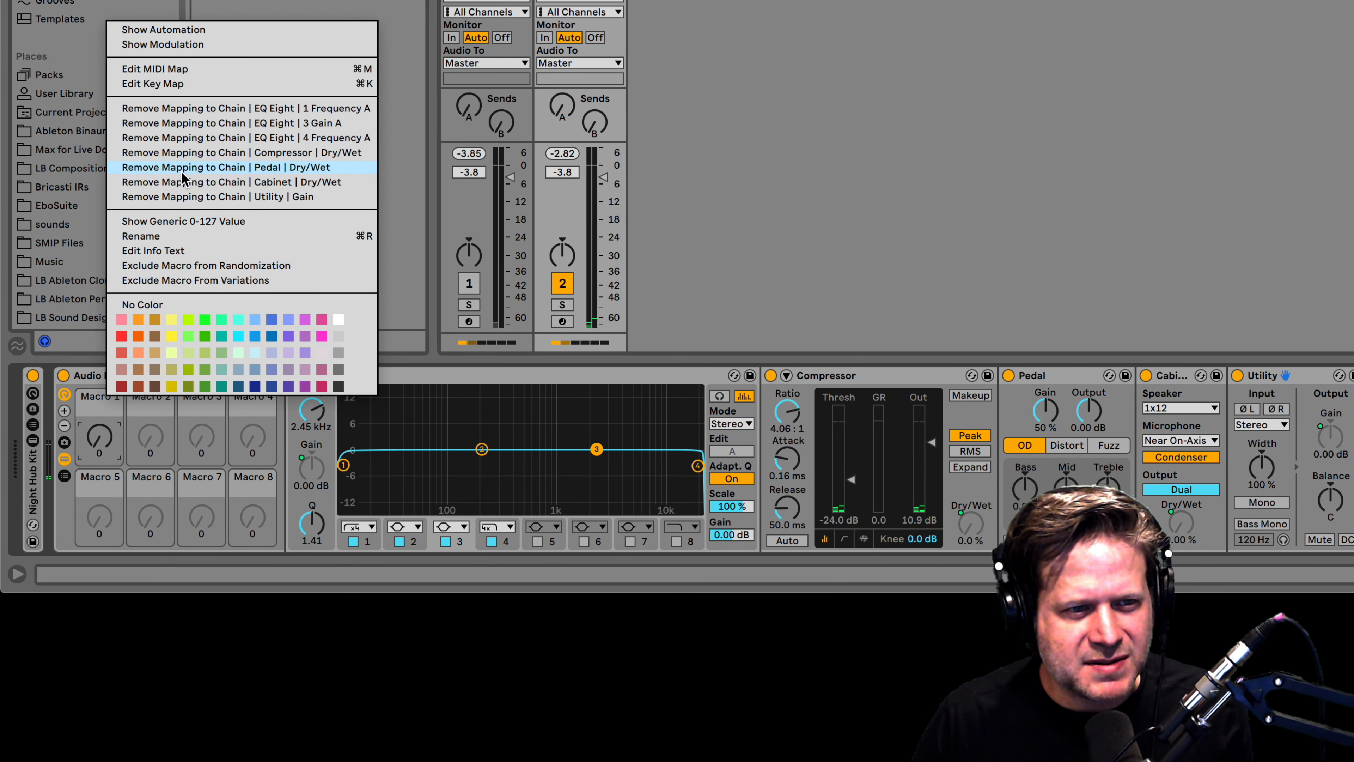
left_click(141, 236)
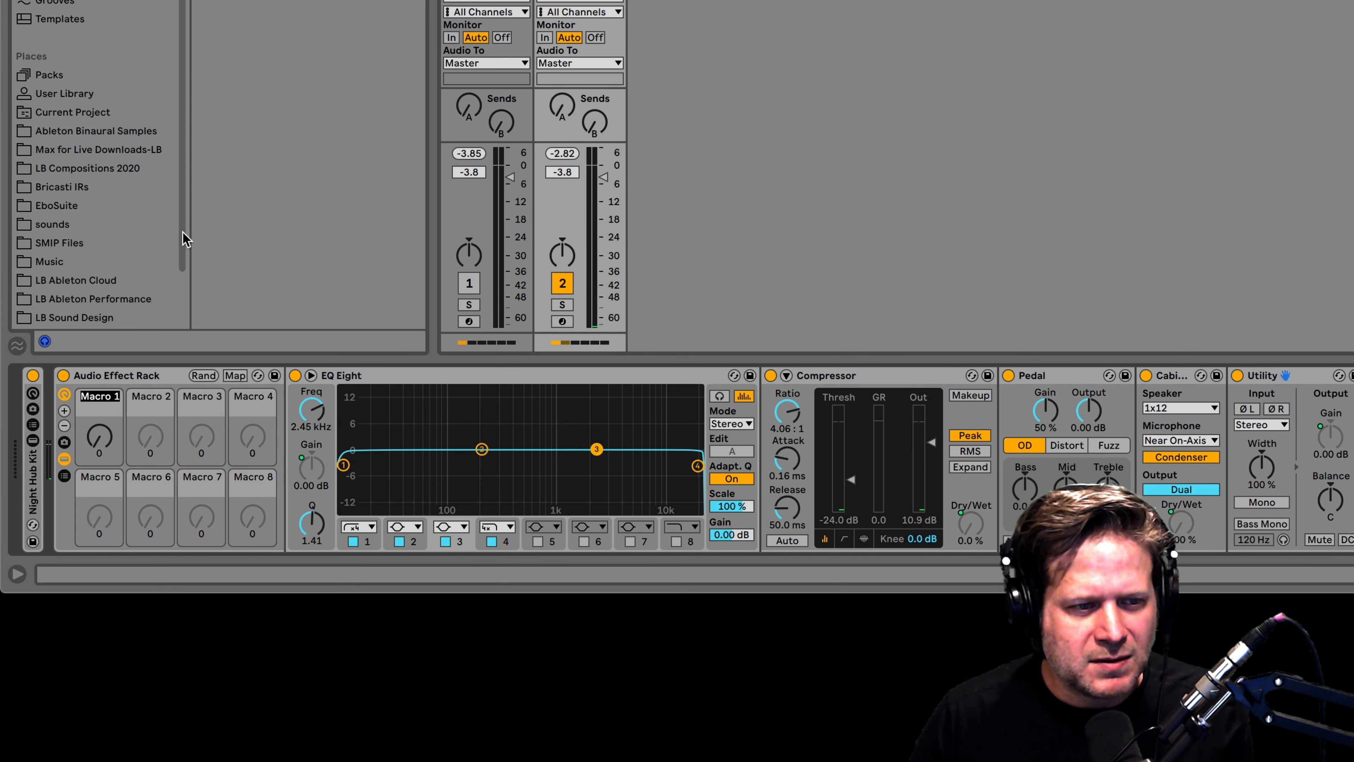
type("Radio D/W")
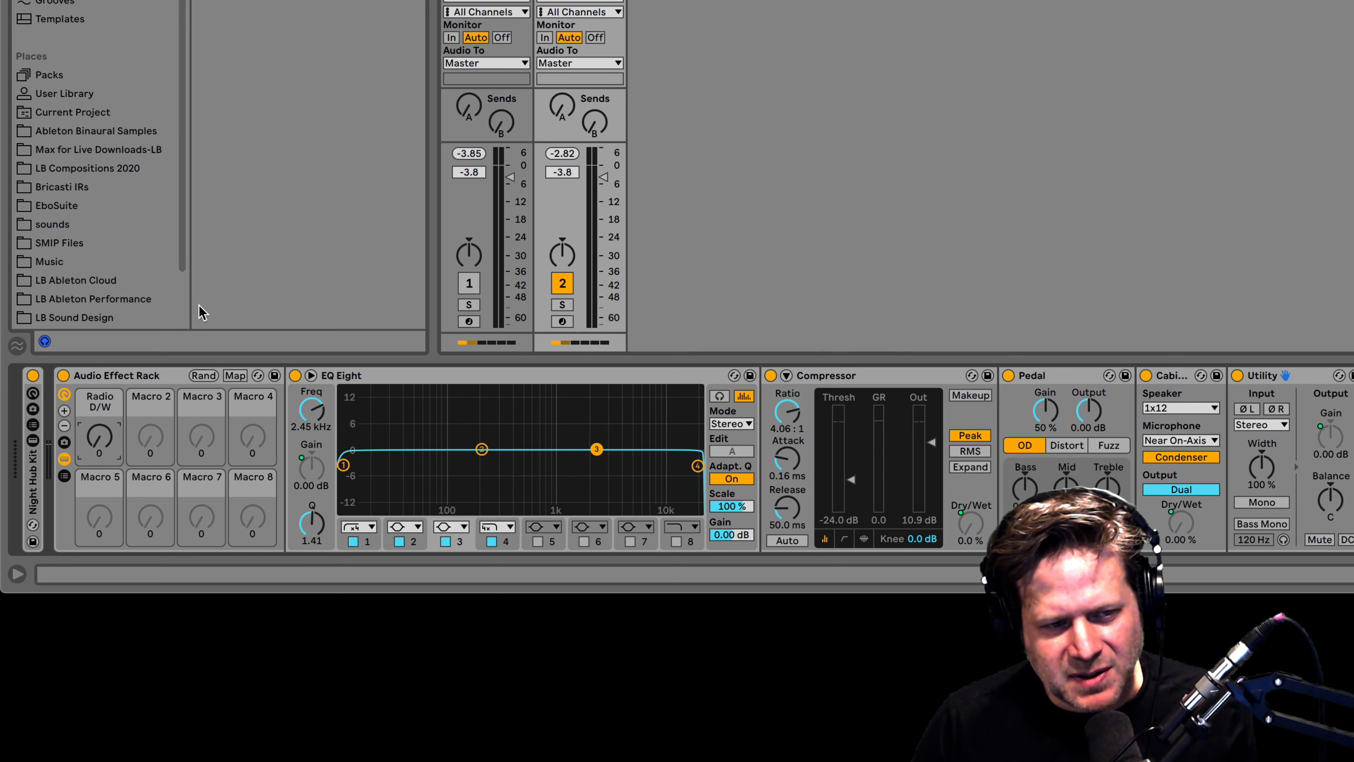
Reduce the rack to the single Radio D/W macro and hide its device chain.
left_click(64, 426)
left_click(64, 425)
left_click(64, 425)
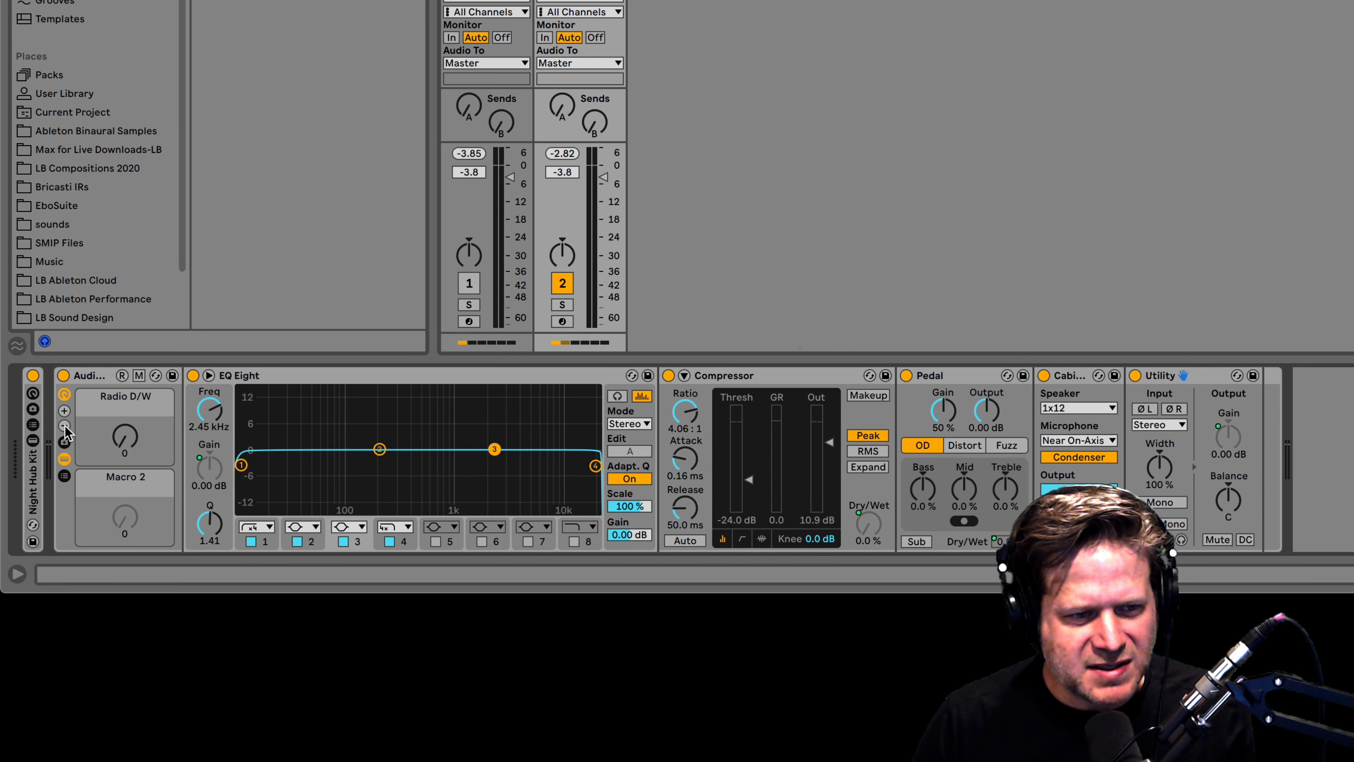
left_click(64, 425)
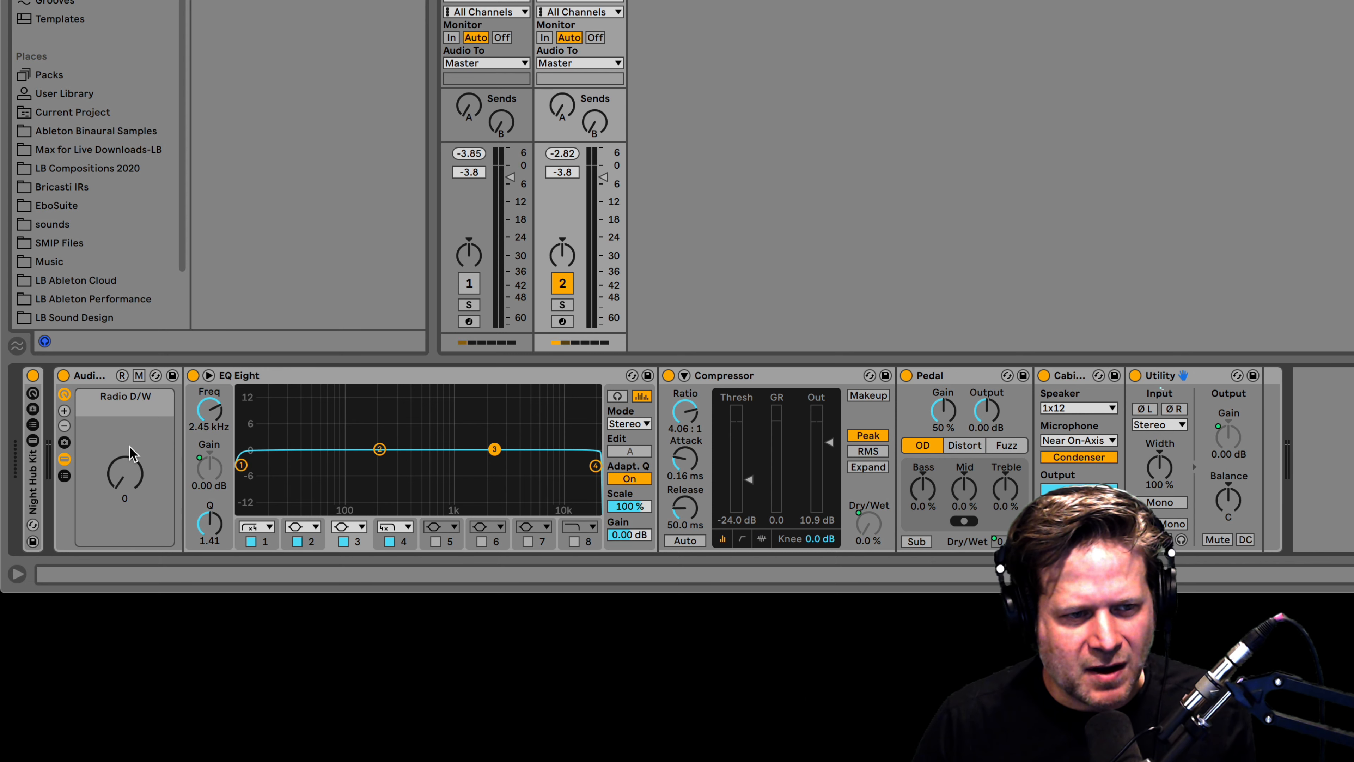
left_click(66, 459)
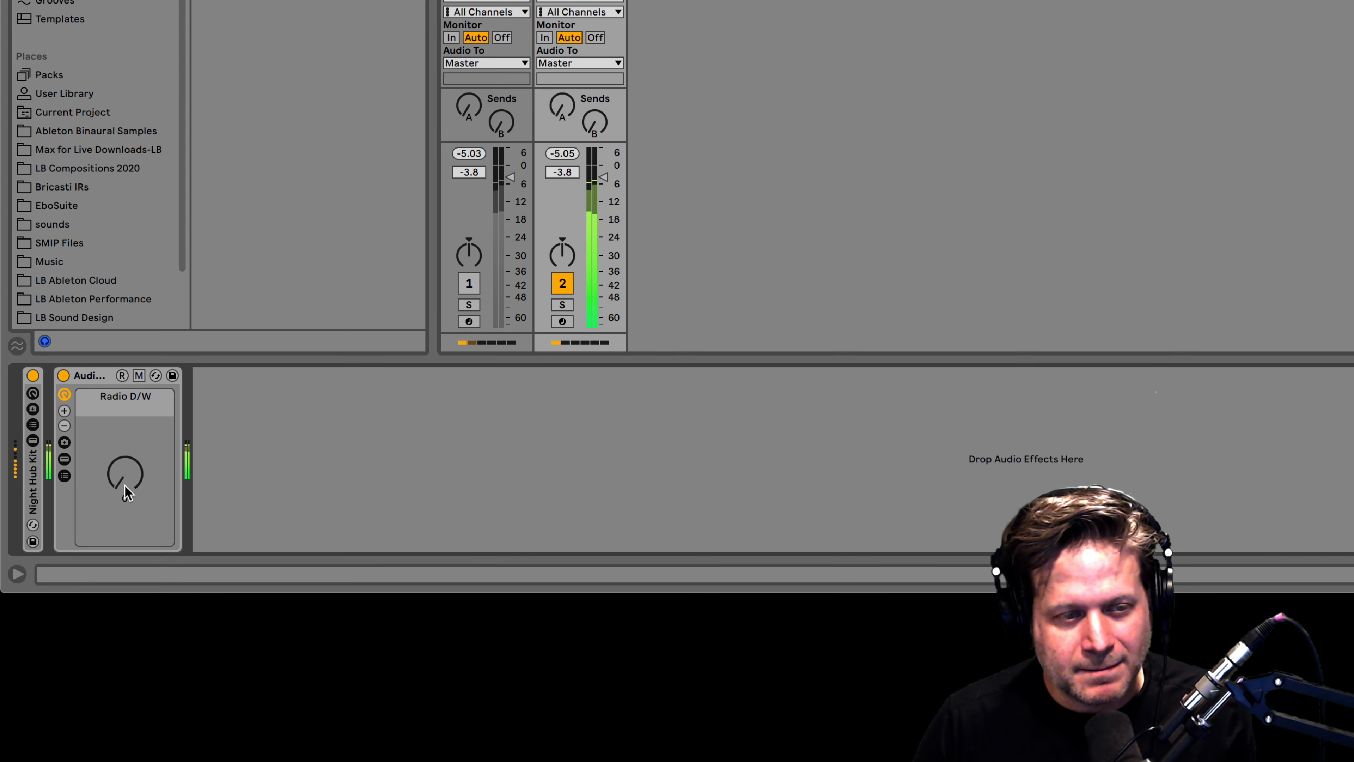
Place an LFO on the Night Hub Kit track just before the Audio Effect Rack.
left_click_drag(125, 485, 125, 461)
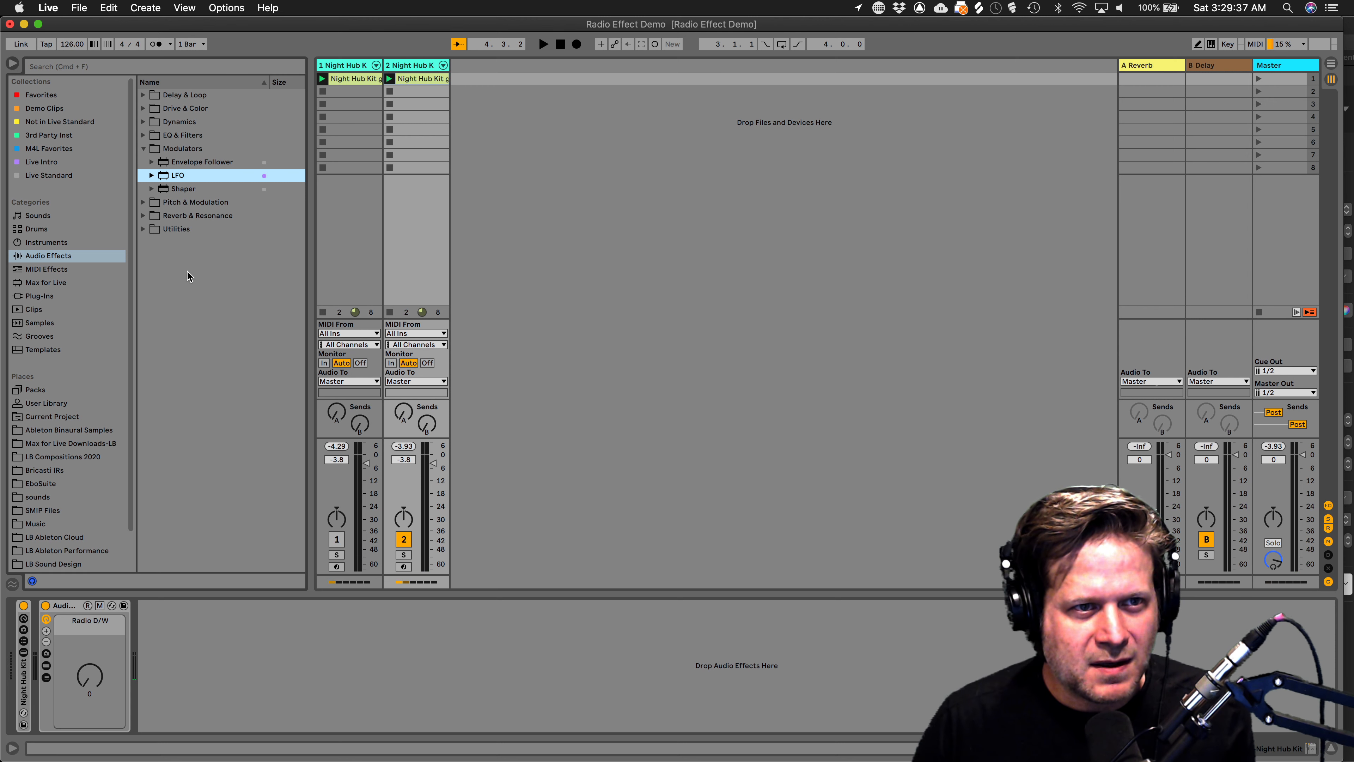
left_click_drag(123, 469, 114, 634)
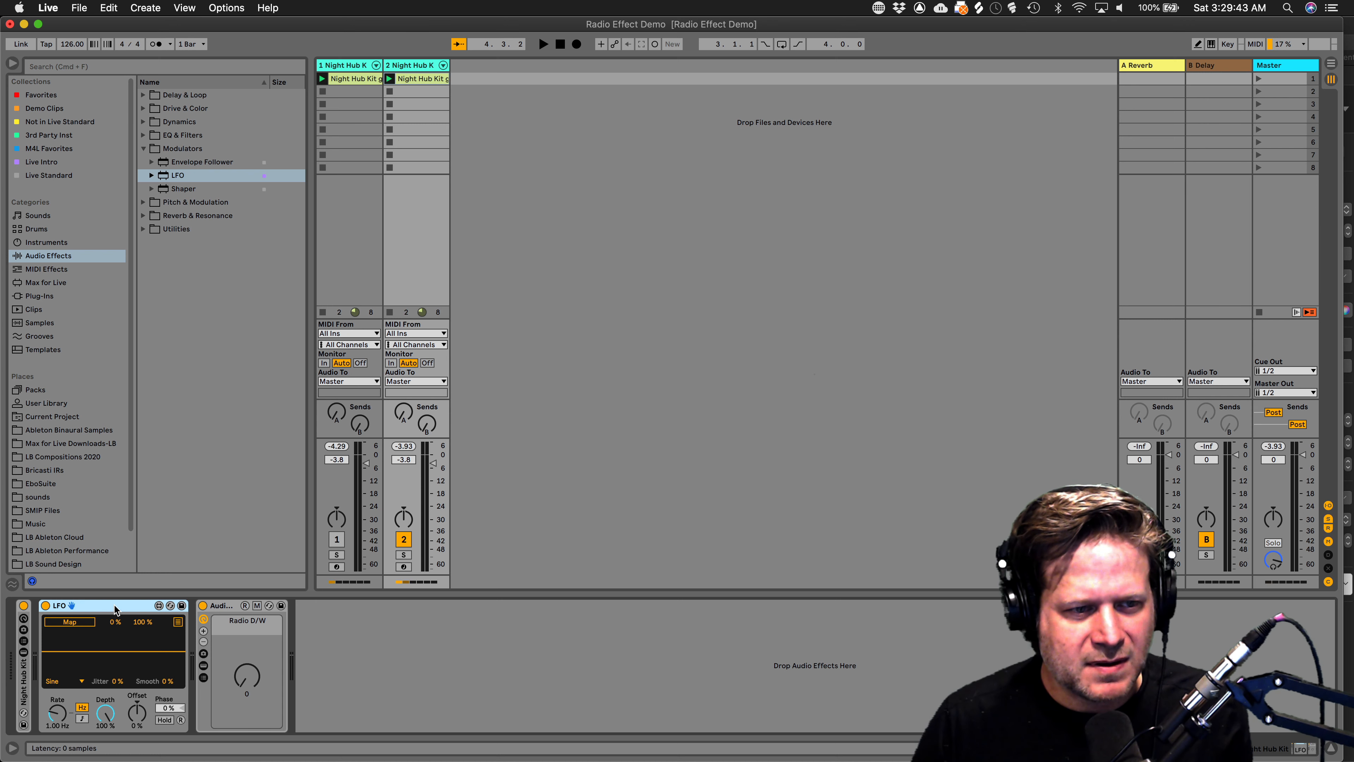
key("Delete")
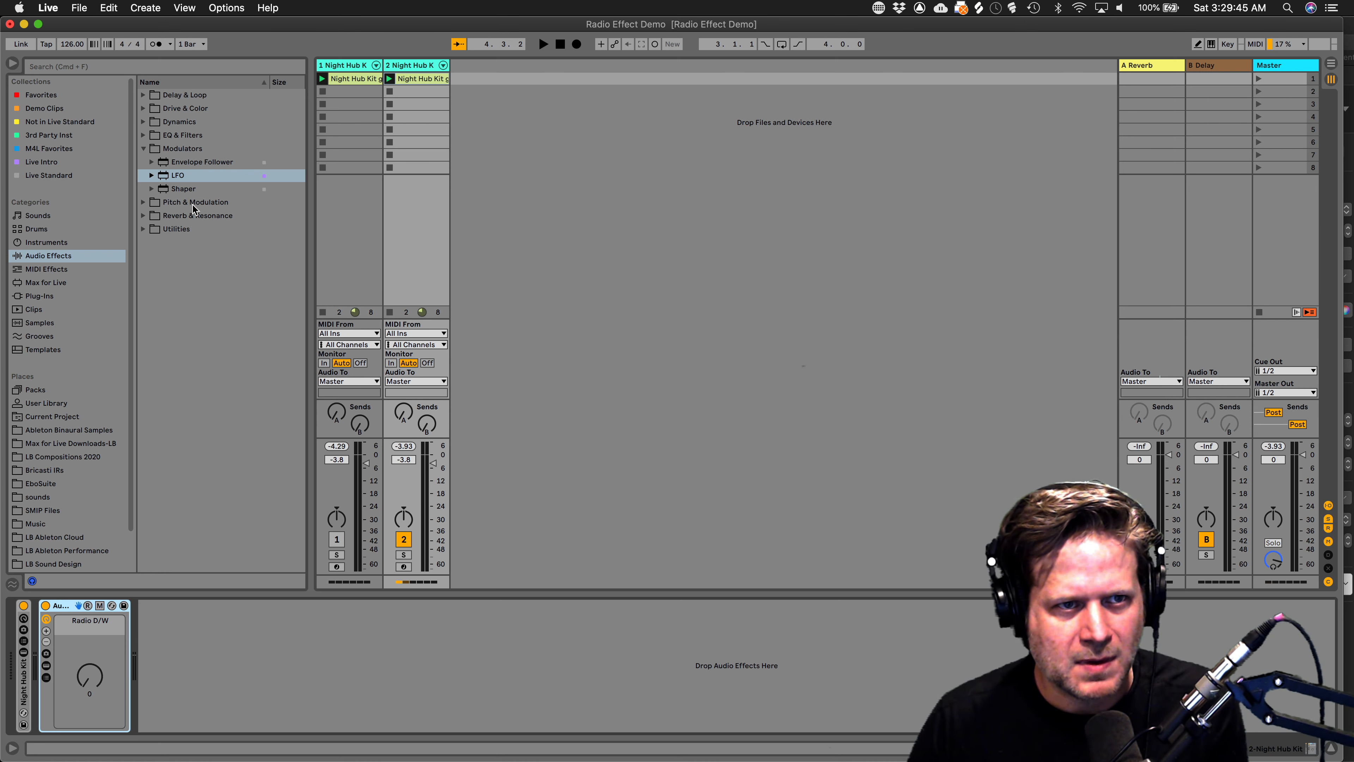
left_click(183, 178)
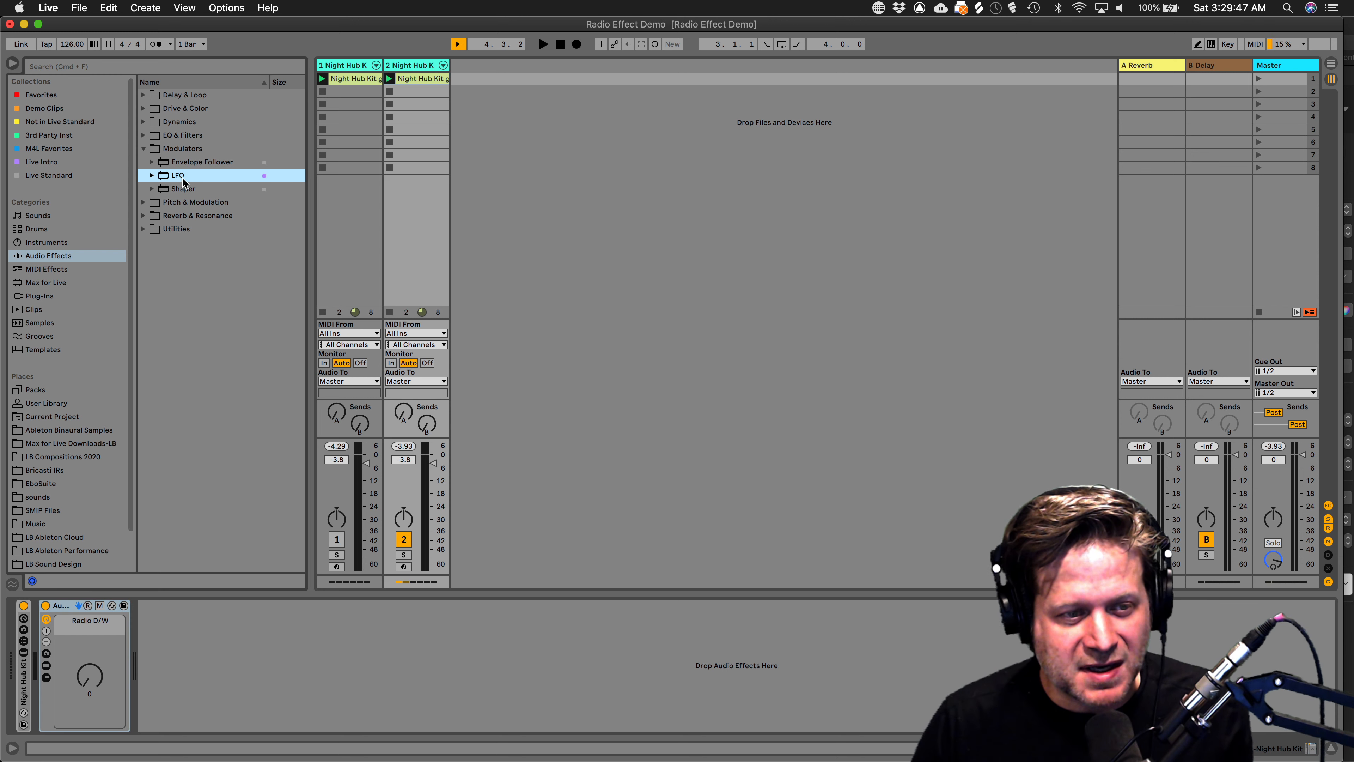
left_click_drag(82, 549, 76, 635)
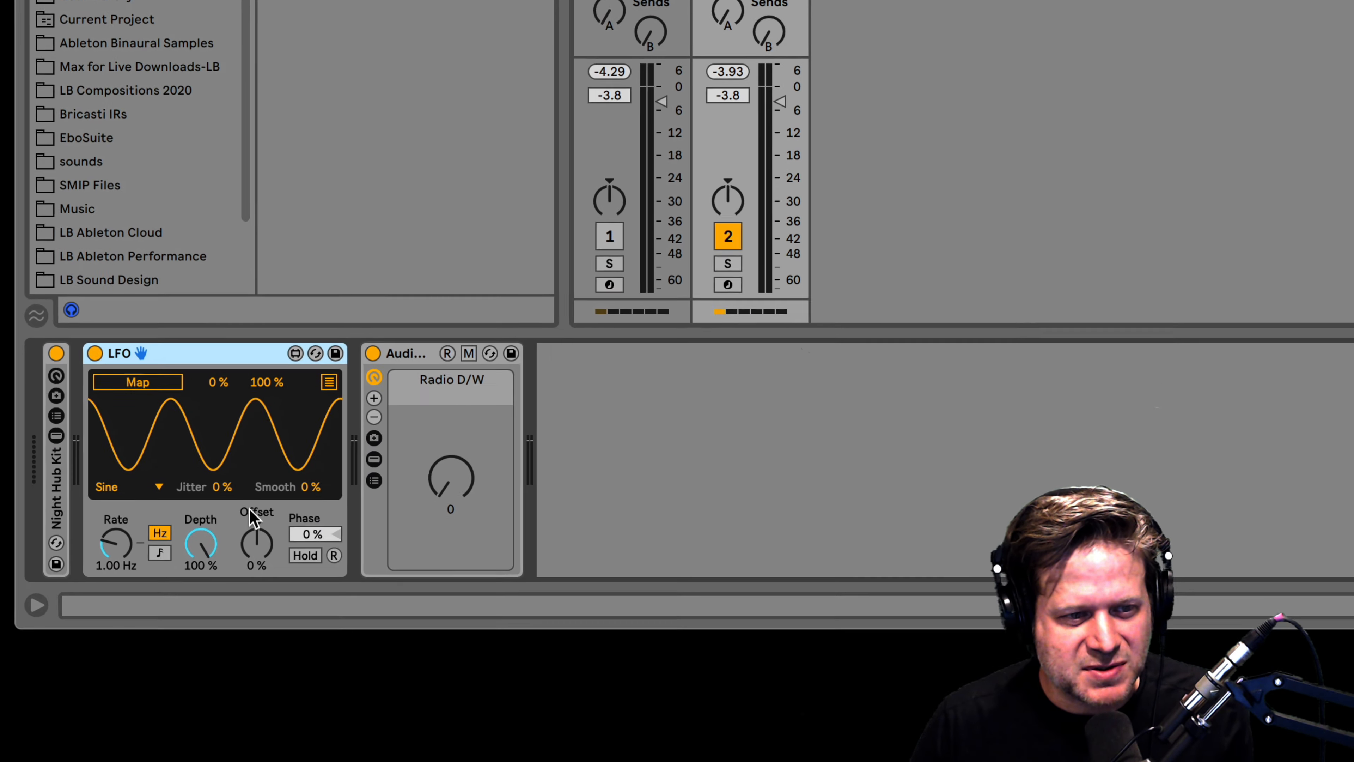
Tempo-sync the LFO and set its rate to 2.
left_click(159, 554)
left_click_drag(119, 542, 120, 547)
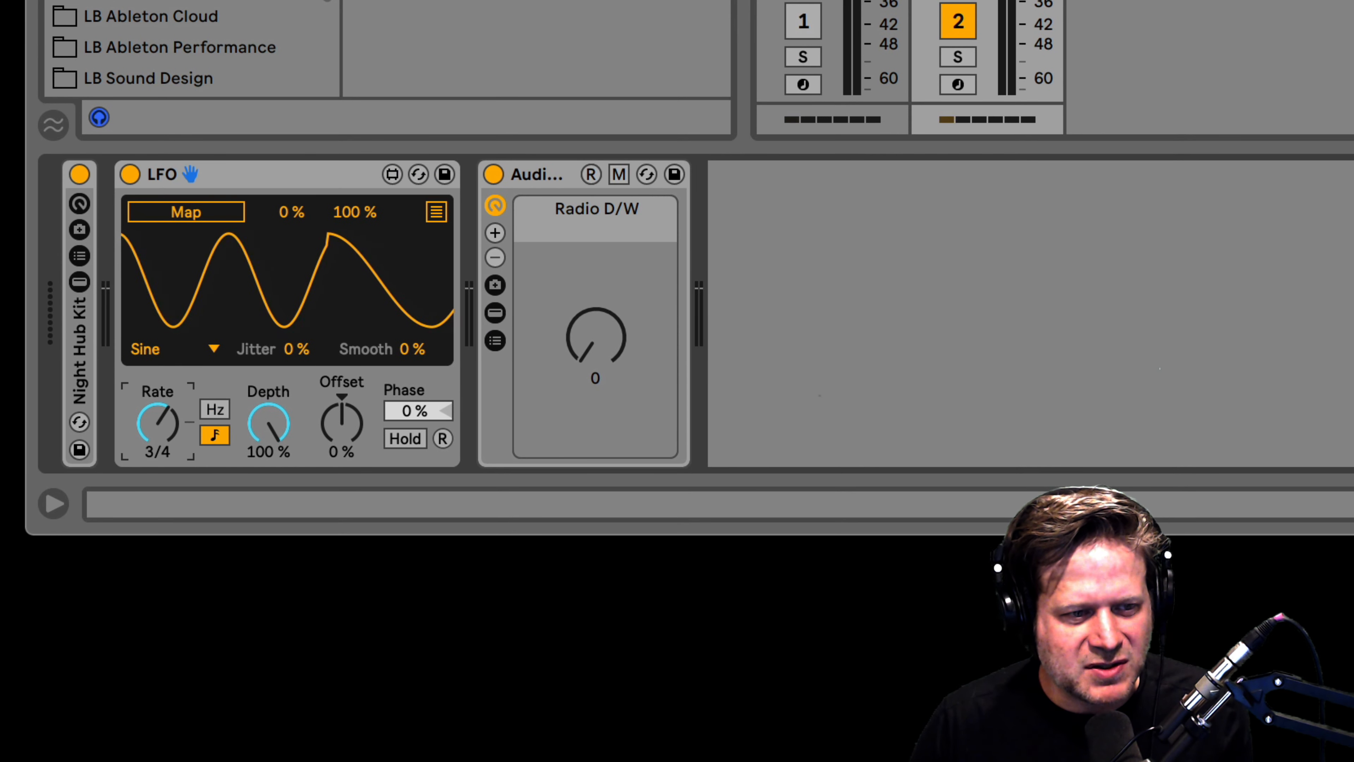
left_click_drag(158, 423, 158, 414)
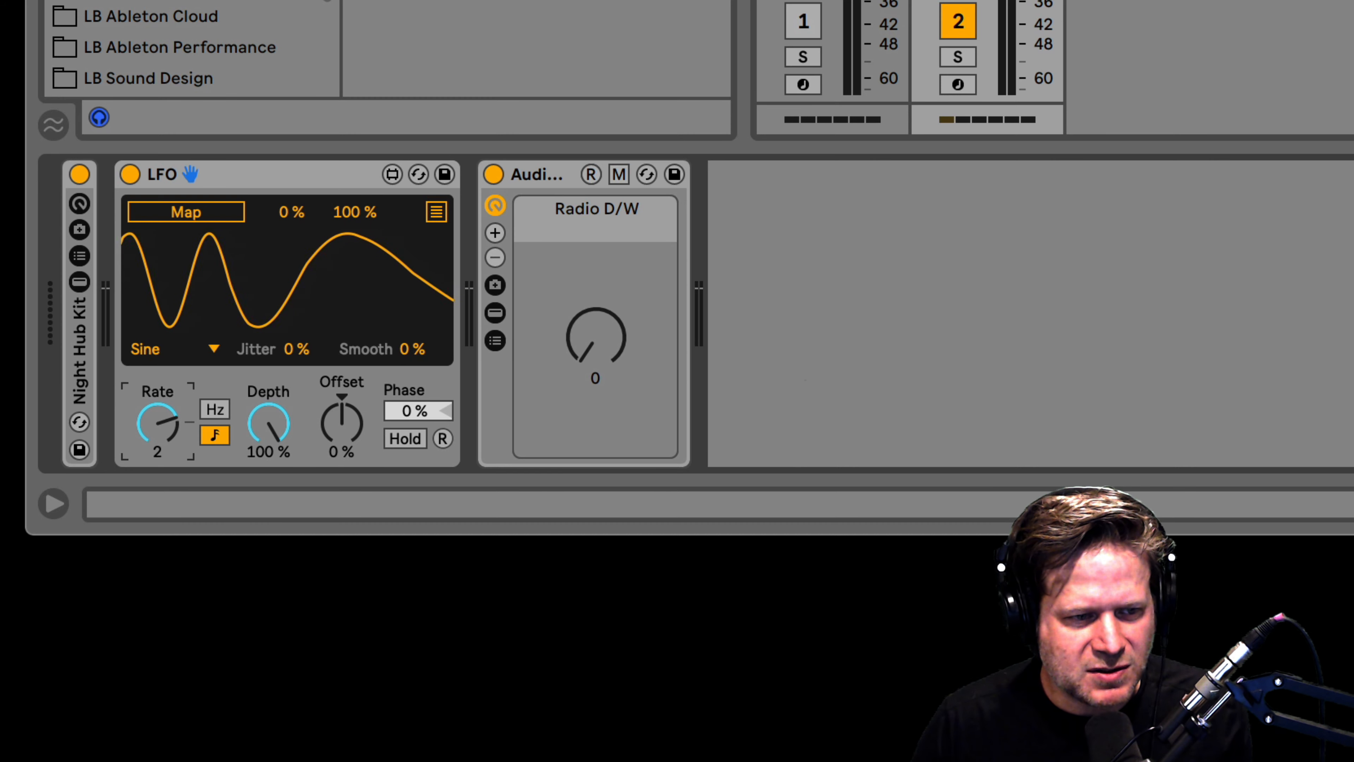
Map the LFO to the Radio D/W macro and set its phase to 50 %.
left_click(197, 216)
left_click(602, 347)
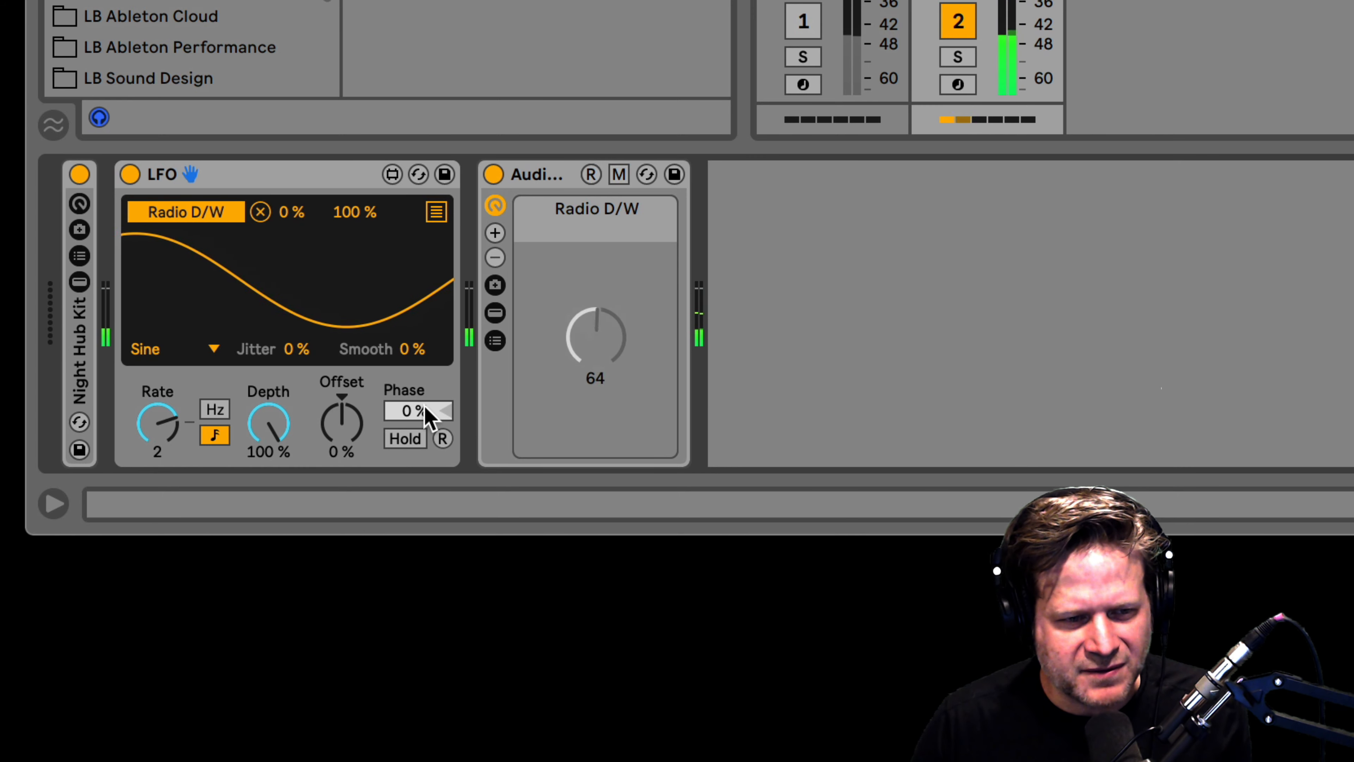
left_click(429, 417)
type("50")
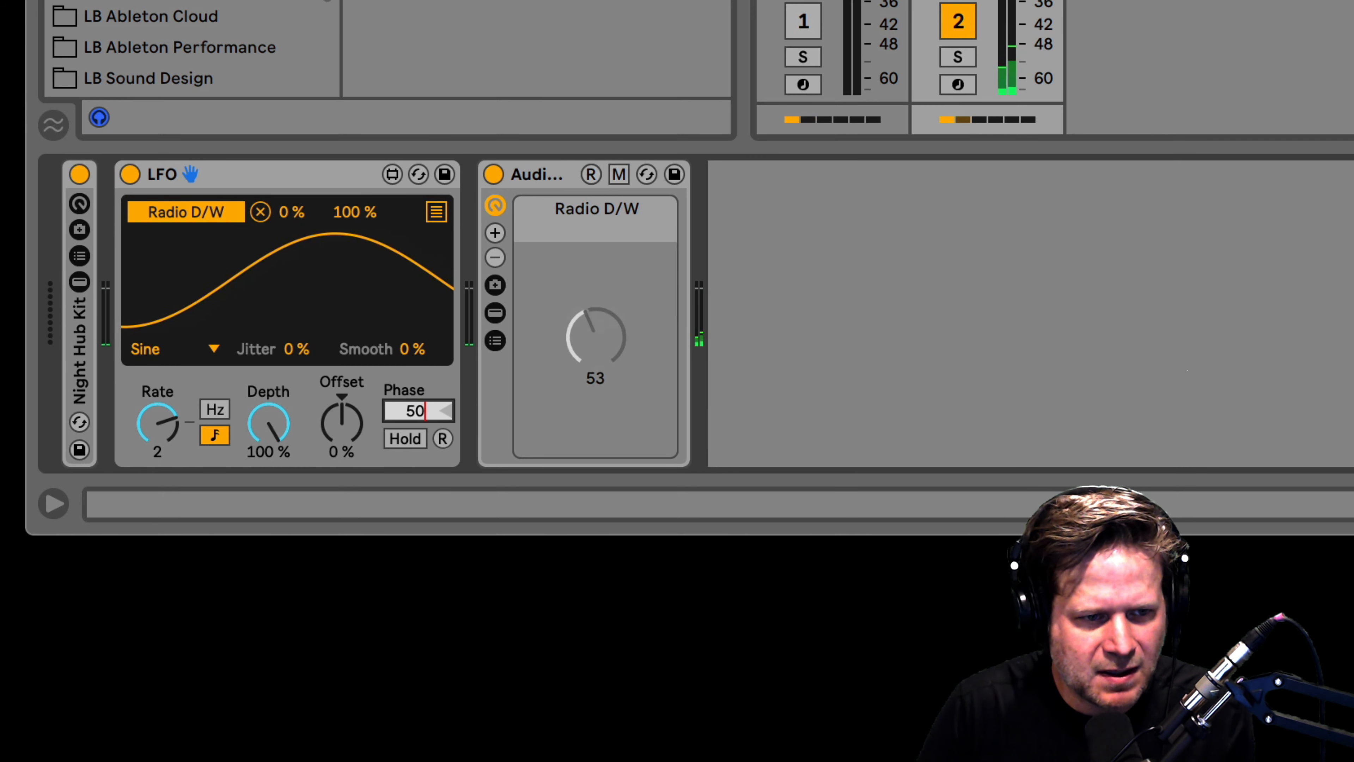
key("Return")
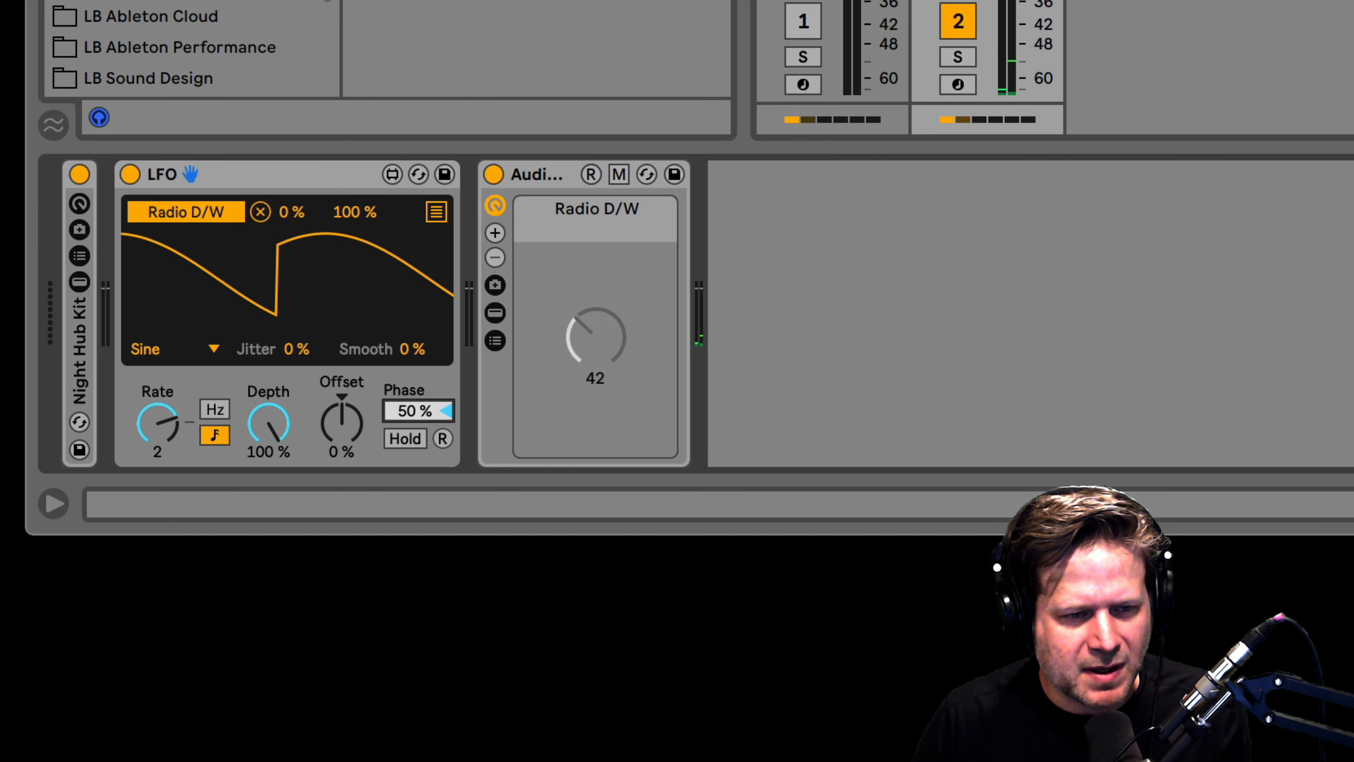